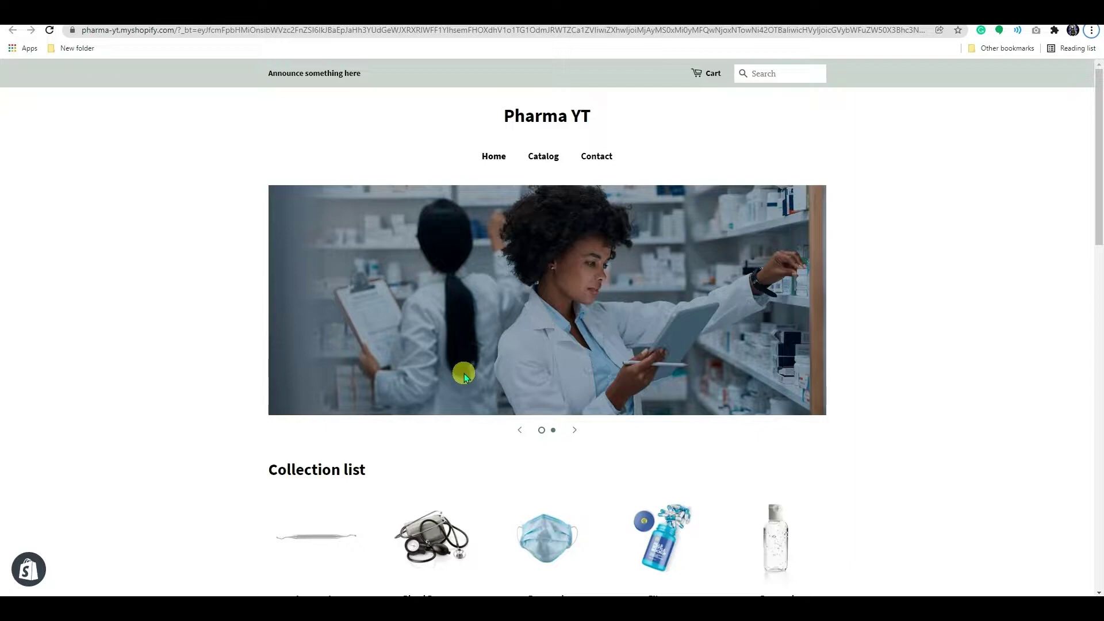
- Scroll through the Appmaker - Mobile App builder listing to review its free plan and 14-day trial
scroll(464, 374, "down", 4)
scroll(465, 384, "down", 2)
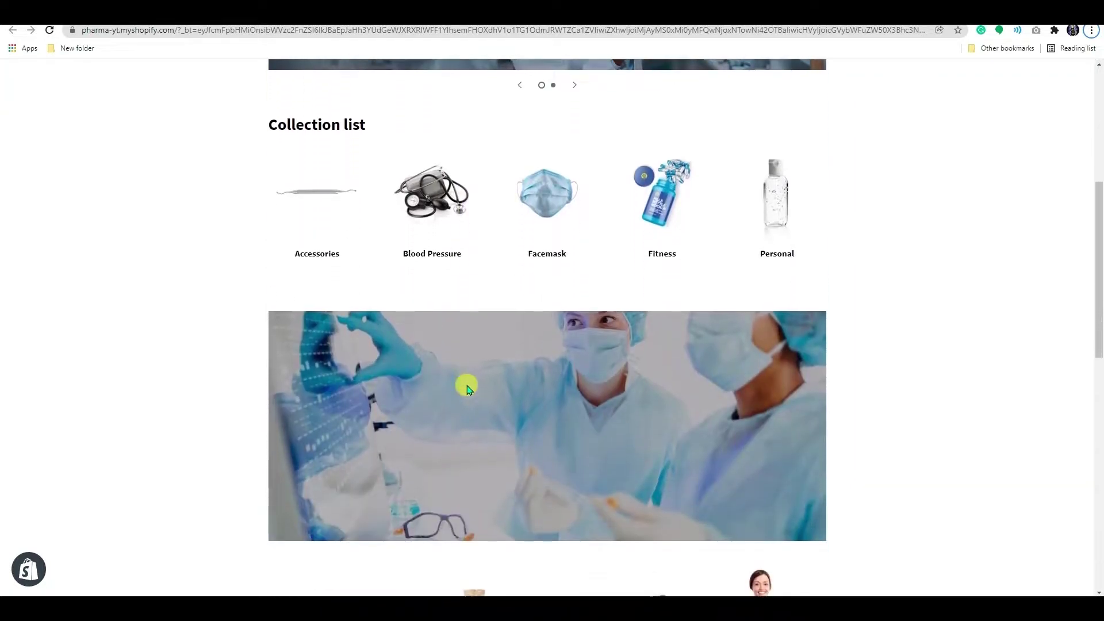
scroll(467, 387, "down", 5)
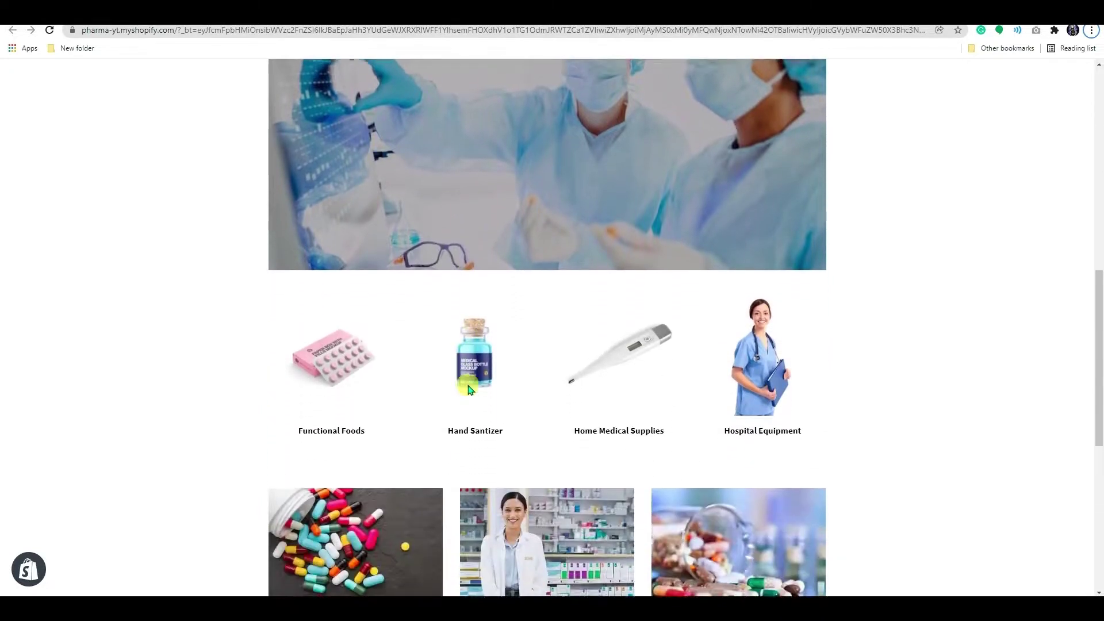
scroll(468, 390, "down", 2)
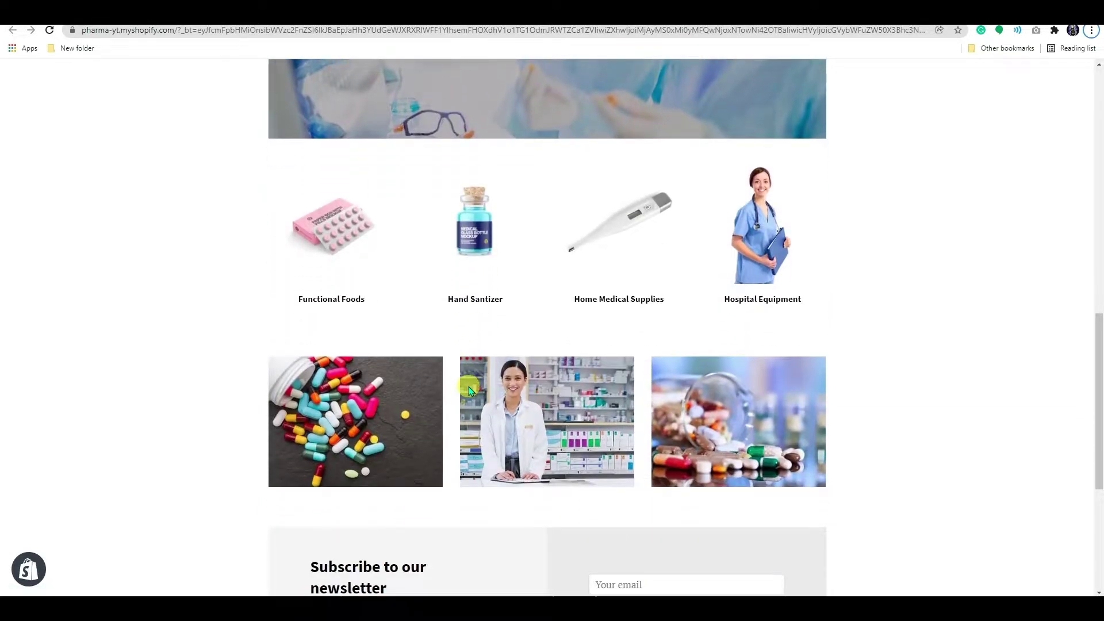
scroll(469, 390, "down", 5)
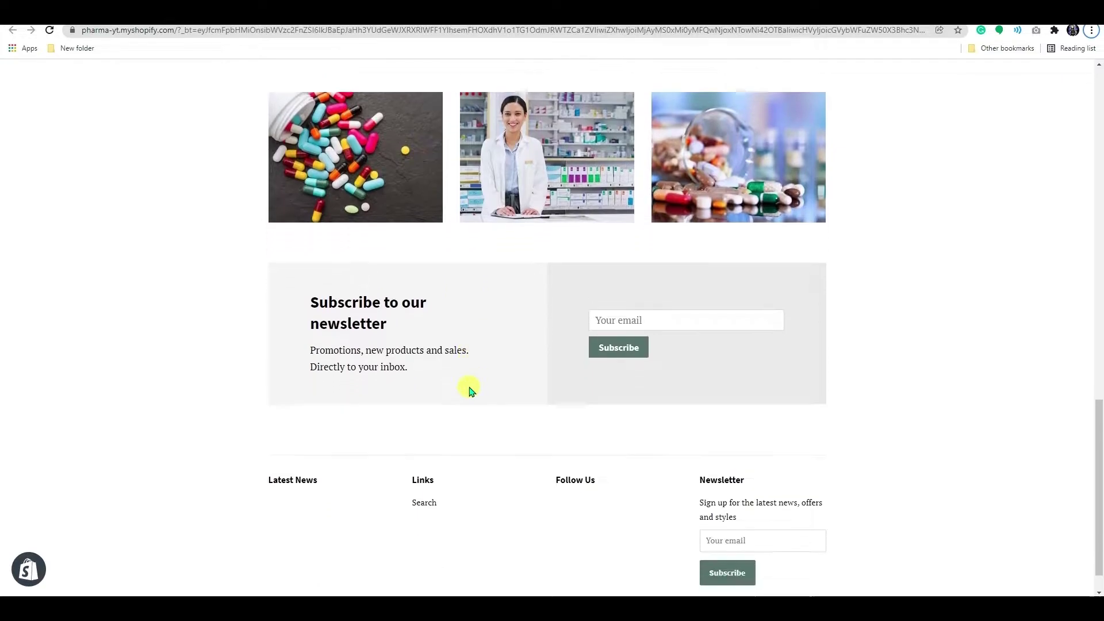
scroll(469, 389, "up", 8)
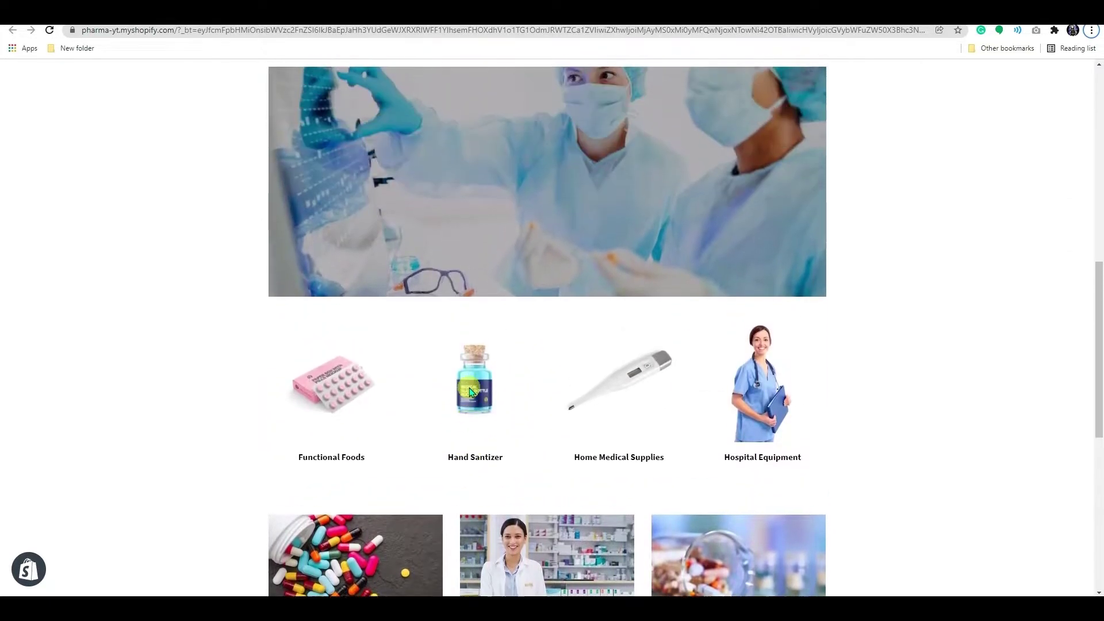
scroll(469, 391, "up", 1)
scroll(469, 391, "down", 1)
scroll(469, 391, "up", 2)
scroll(470, 391, "up", 7)
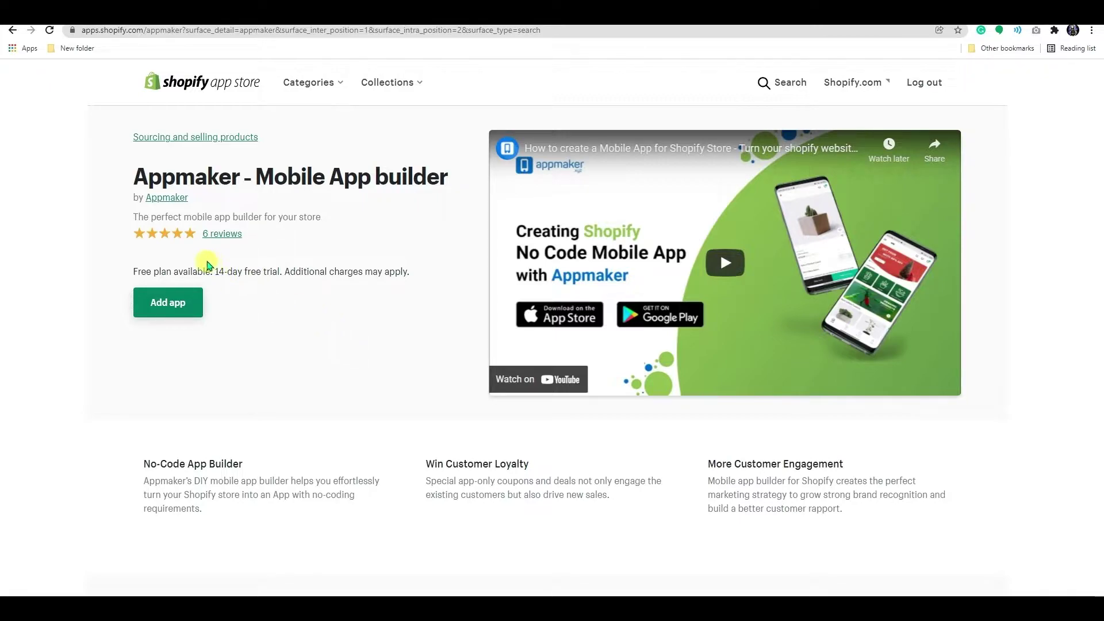
- Add Appmaker.xyz to the Pharma YT store and approve its permissions as a sales channel
left_click(182, 305)
left_click(195, 308)
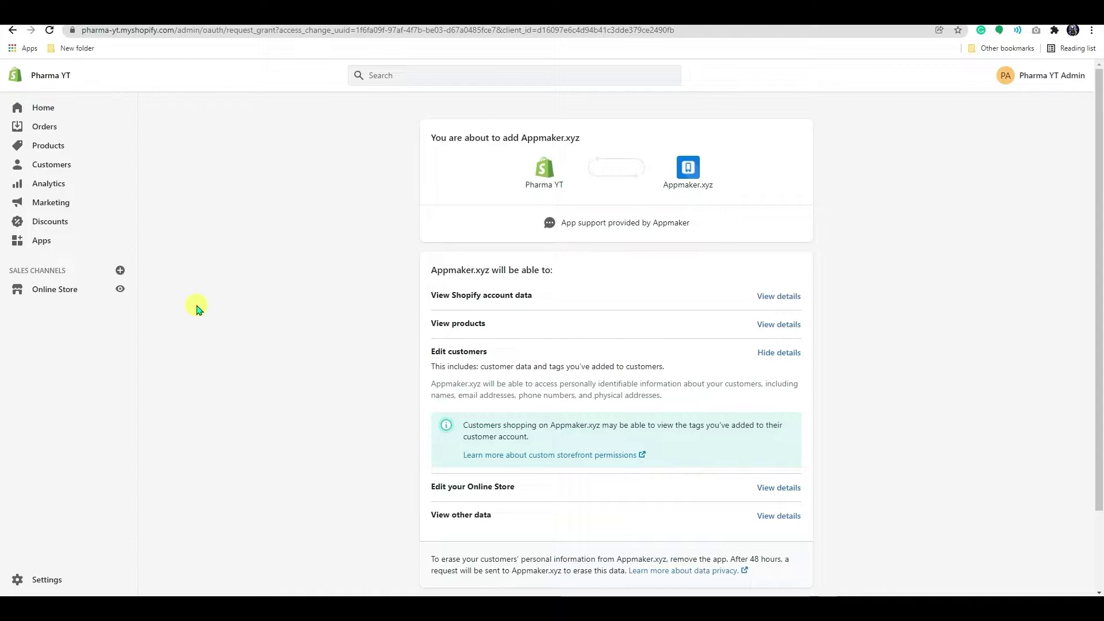
scroll(437, 368, "down", 3)
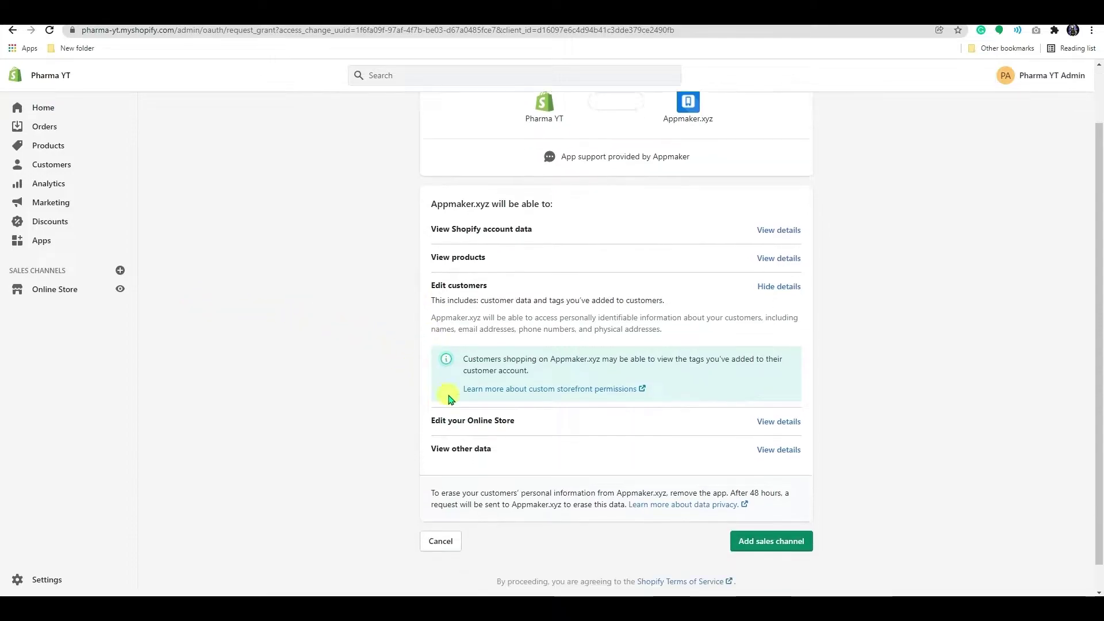
left_click(784, 516)
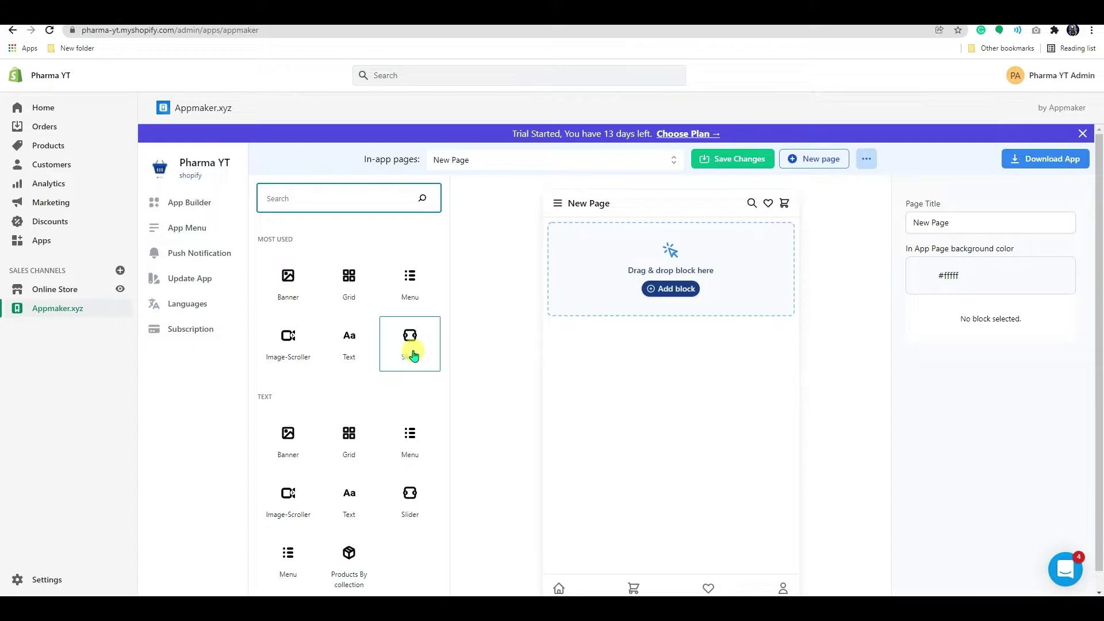
- Place an Images Slider block on New Page and upload the Order Medicines banner as its first slide
left_click_drag(414, 354, 654, 263)
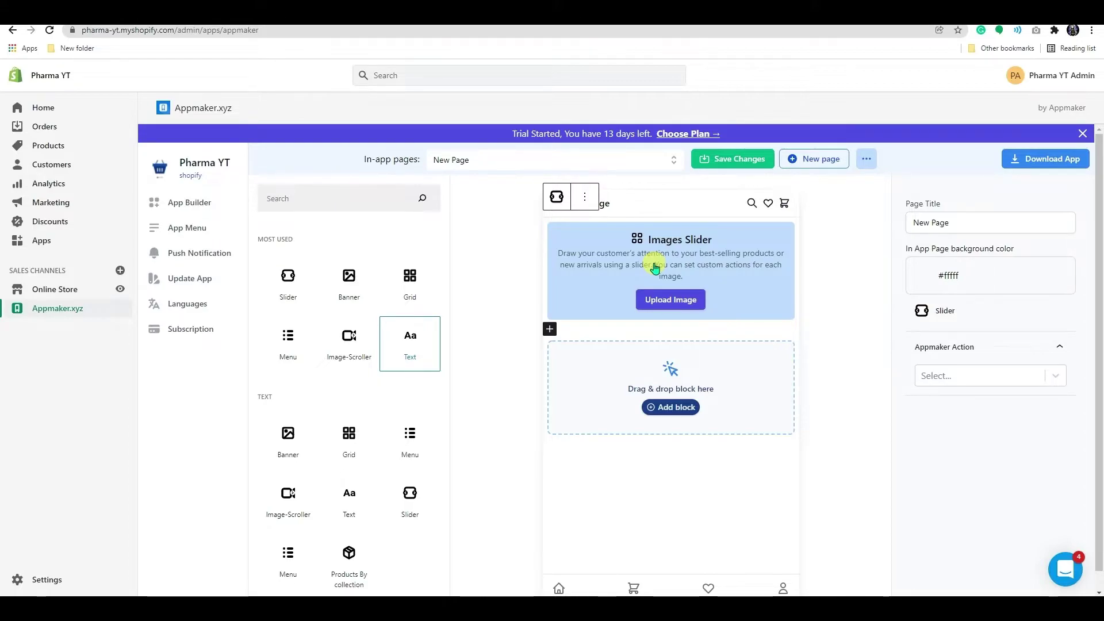
left_click(672, 300)
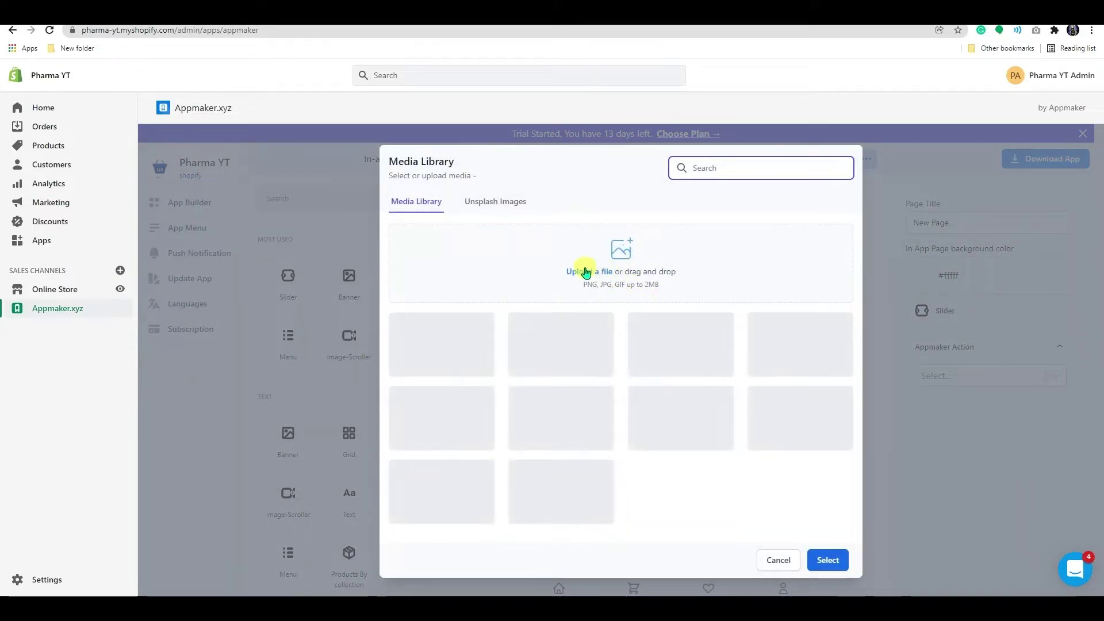
left_click(585, 271)
double_click(887, 104)
left_click(830, 454)
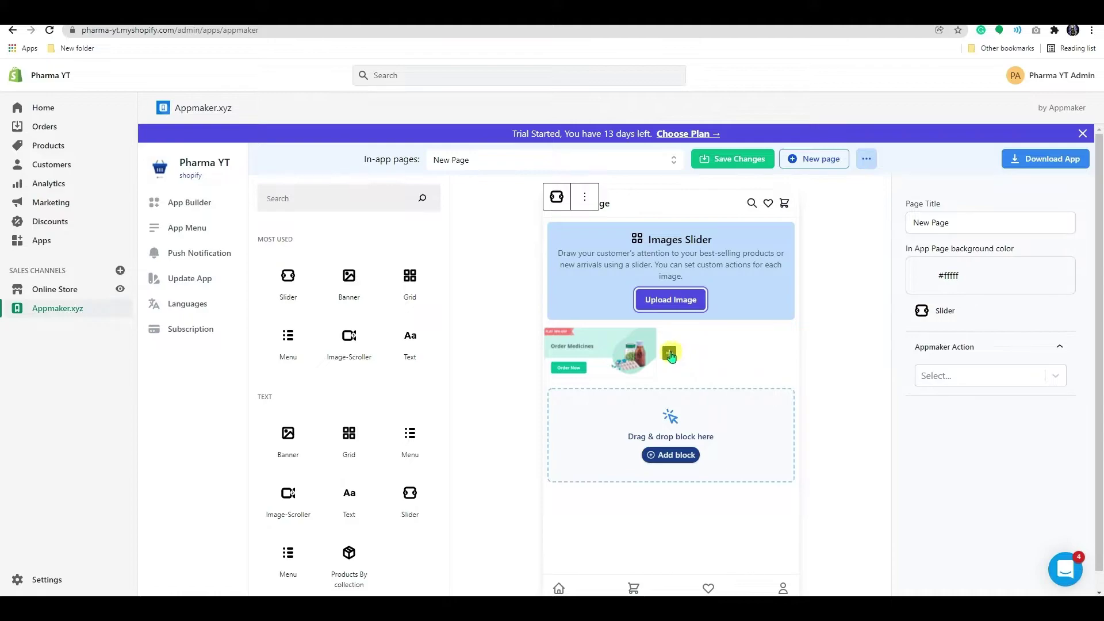
- Add two more slider slots and upload the 'slider' GRAND25 offer image into the second
left_click(671, 355)
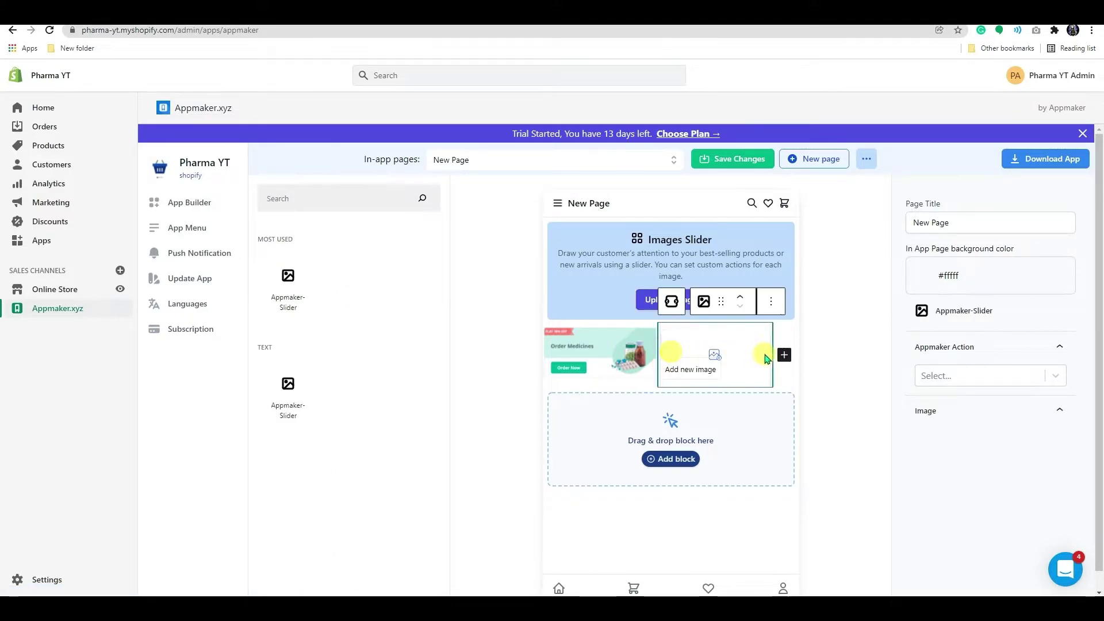
left_click(783, 355)
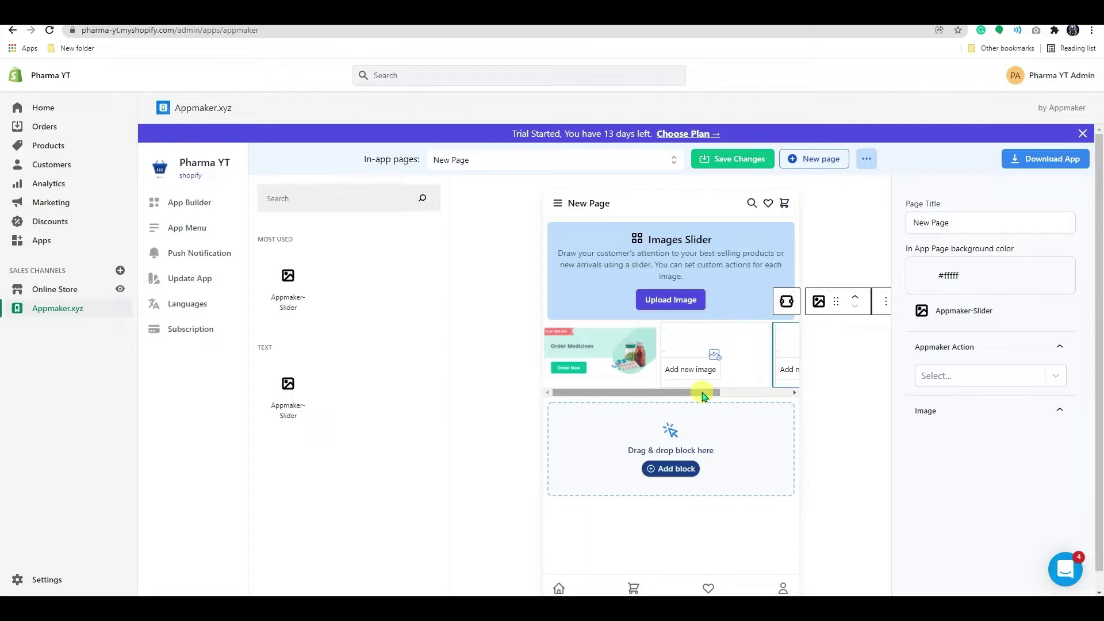
left_click_drag(707, 393, 749, 395)
left_click(640, 359)
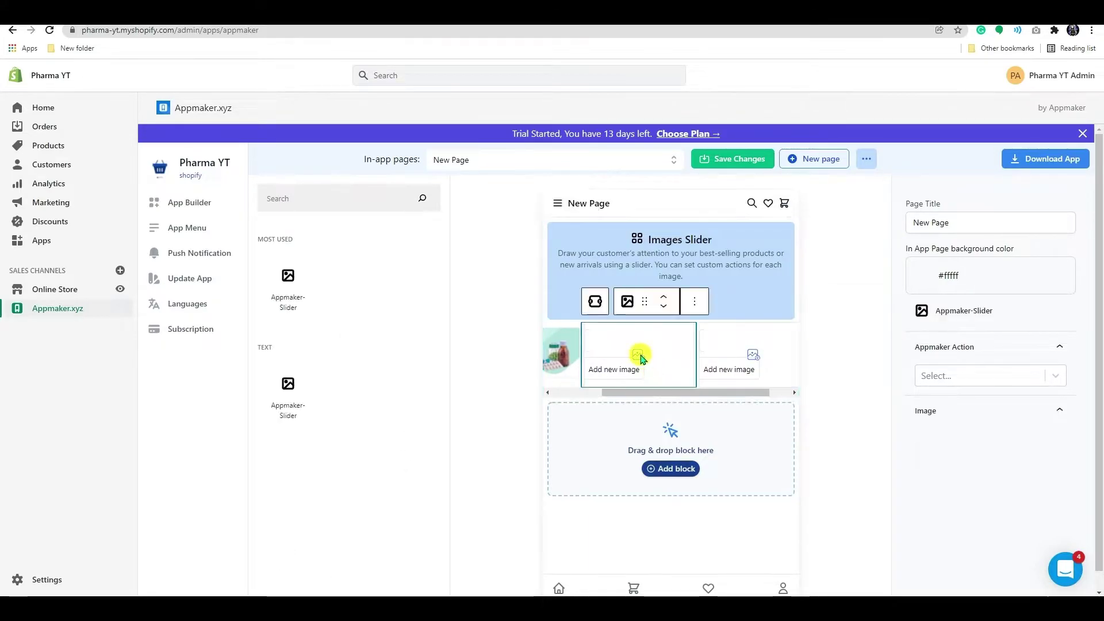
left_click(605, 275)
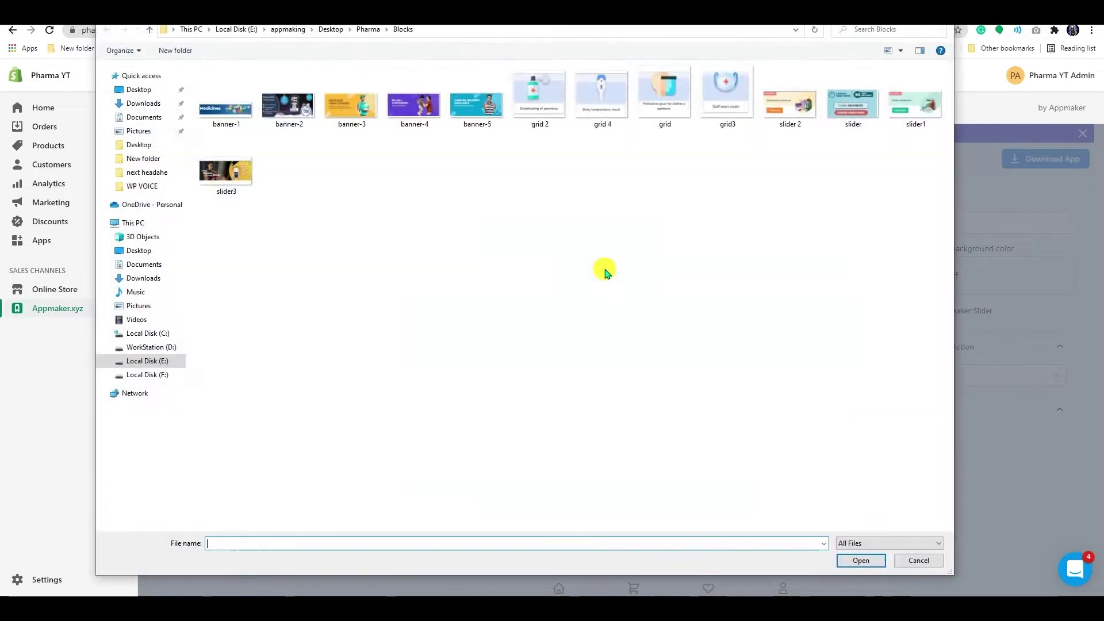
left_click(840, 115)
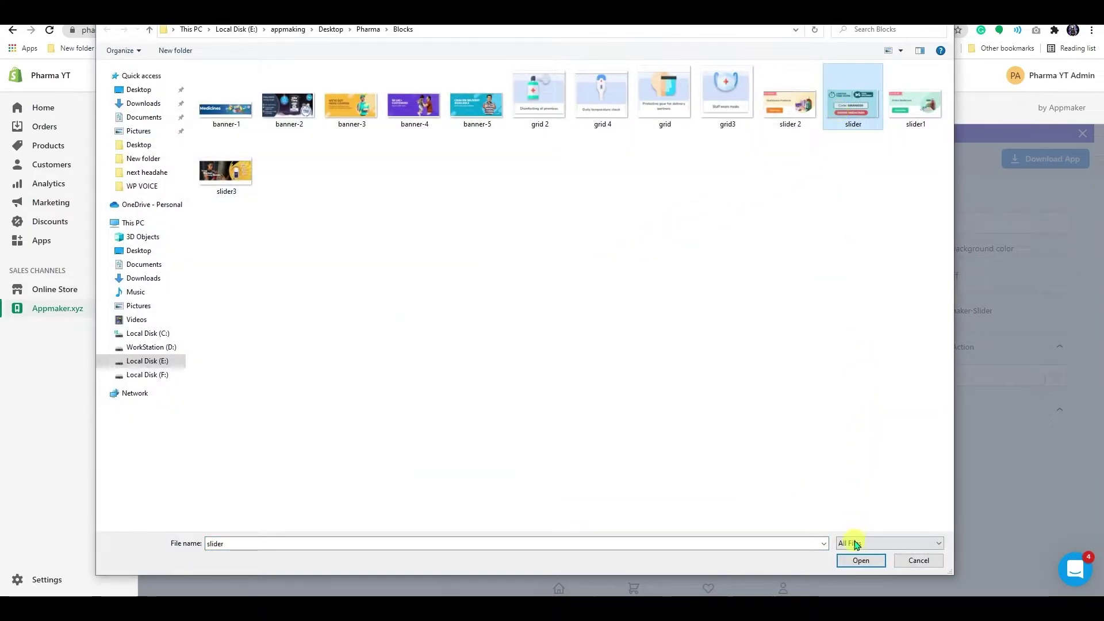
left_click(855, 559)
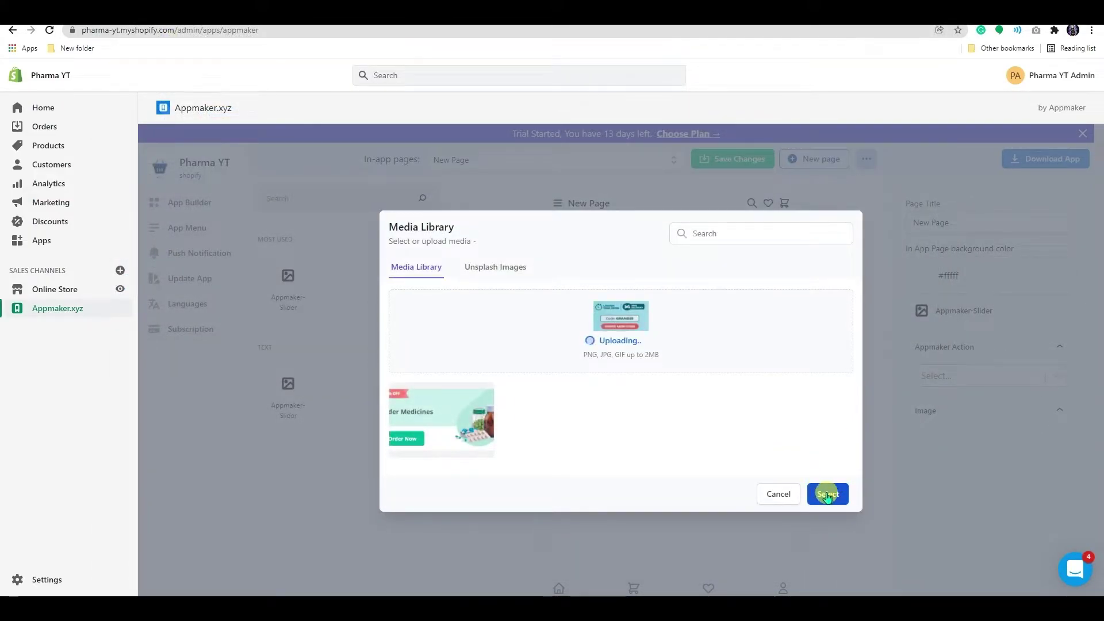
left_click(826, 496)
- Upload the 'slider 2' Healthcare Products image into the third slider slot
left_click(748, 371)
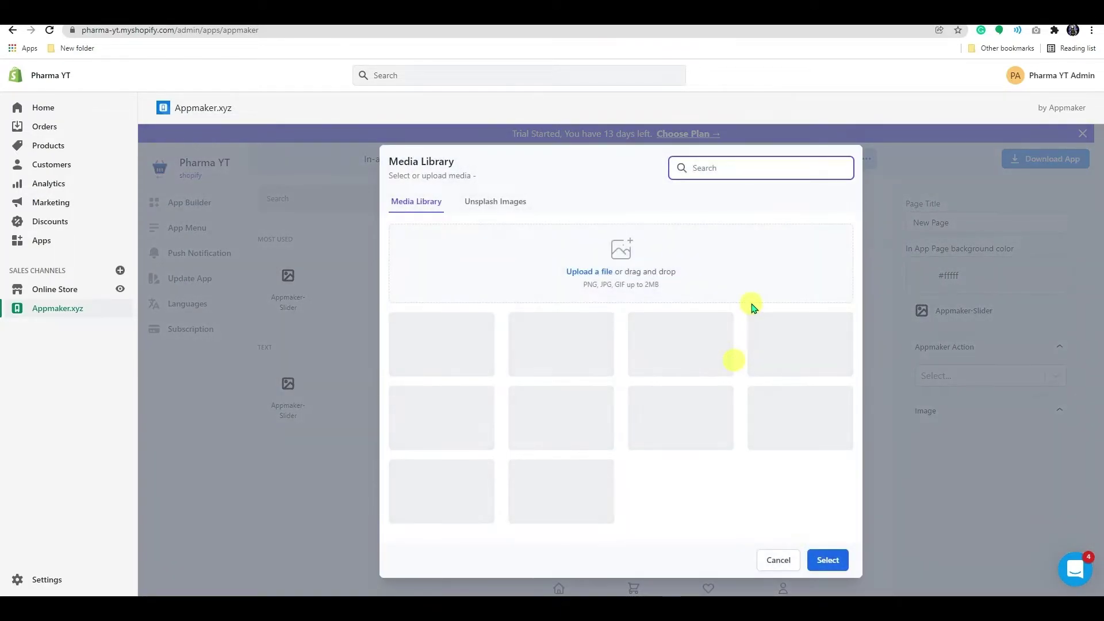
left_click(620, 346)
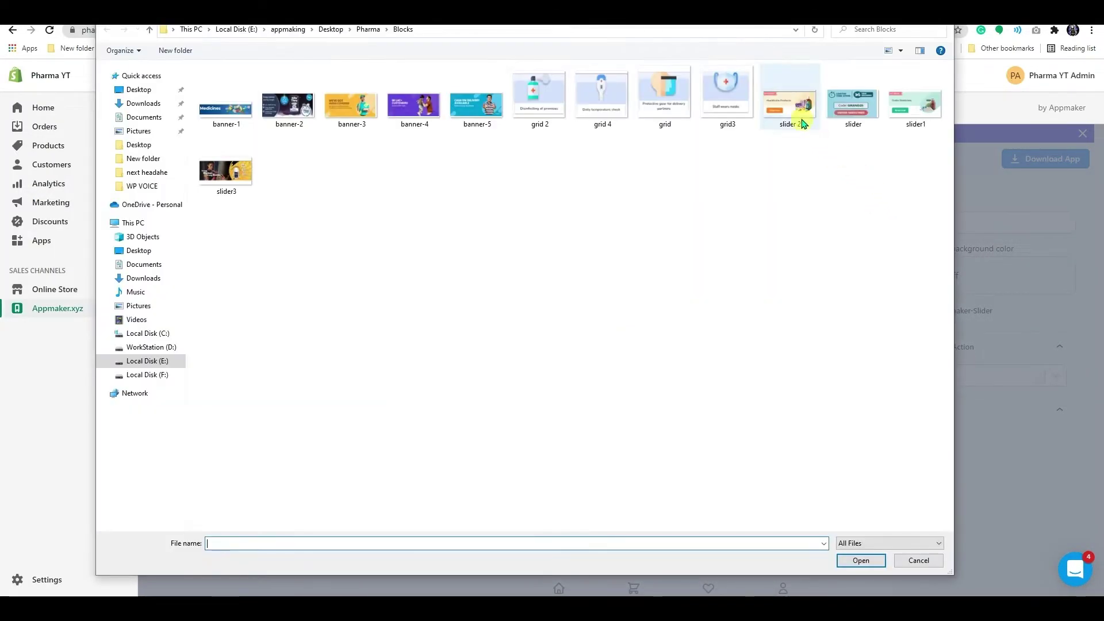
left_click(790, 100)
left_click(863, 561)
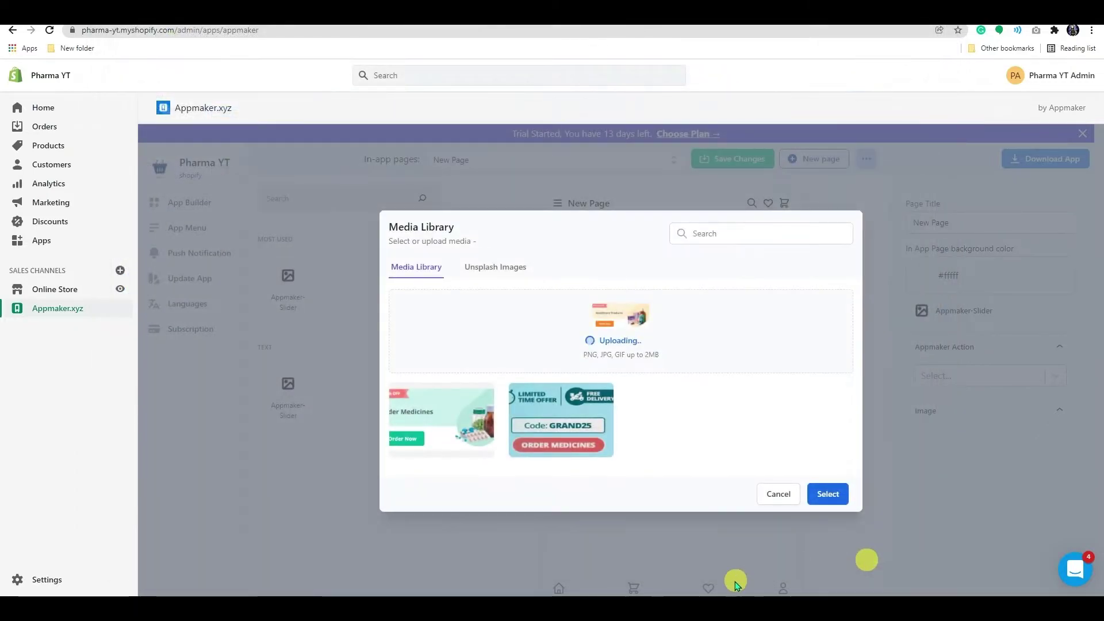
left_click(819, 508)
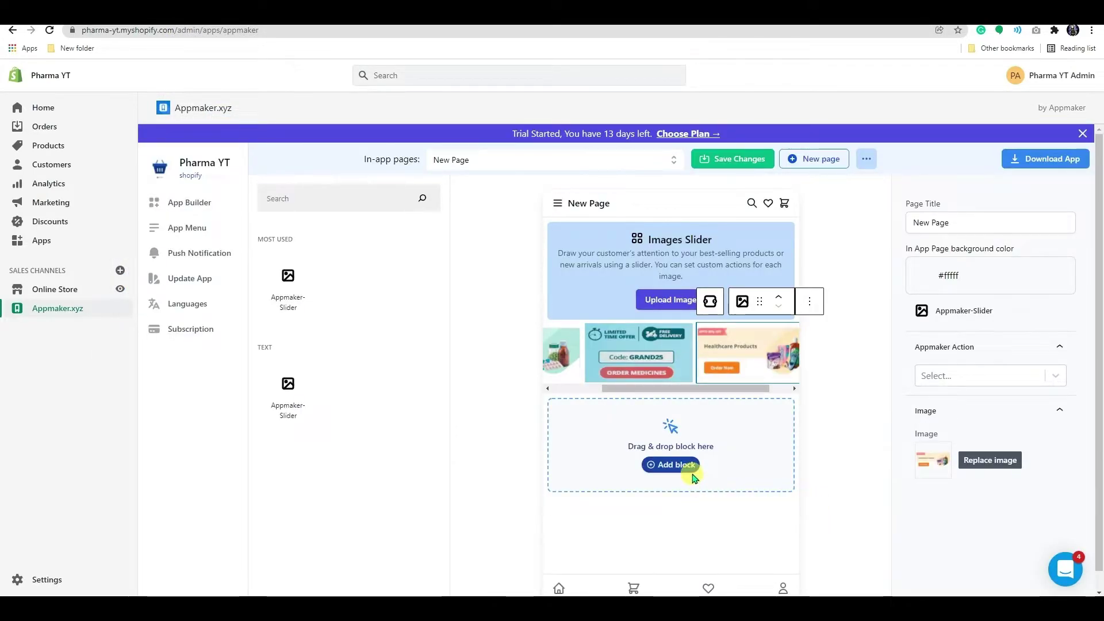
left_click_drag(677, 386, 640, 386)
- Set the Order Medicines slide's Appmaker Action to 'Open all products'
left_click(640, 362)
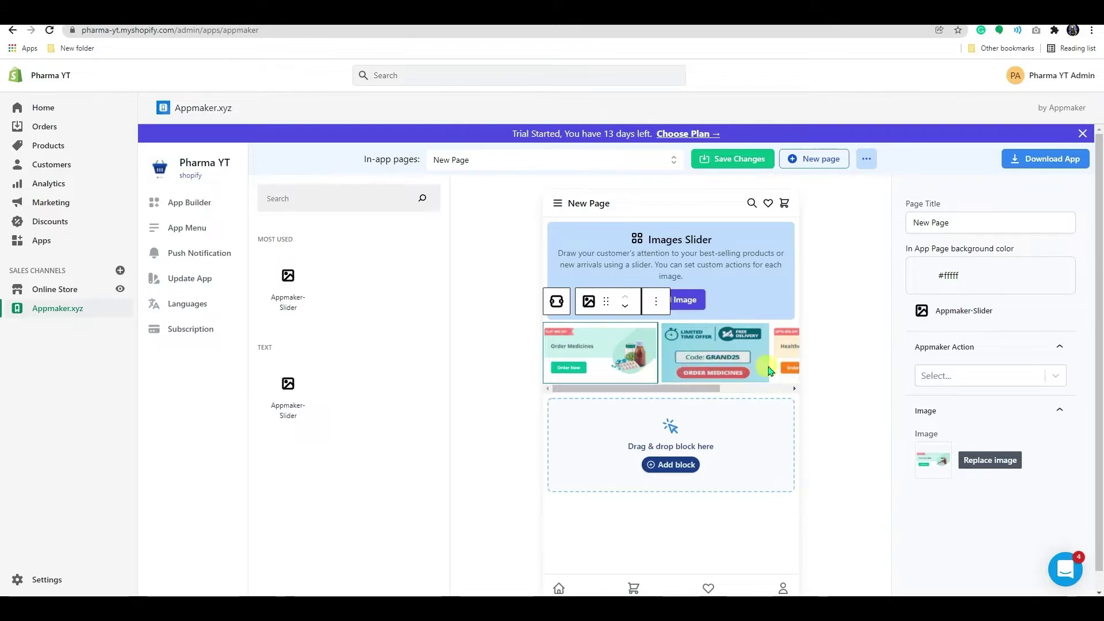
left_click(1057, 379)
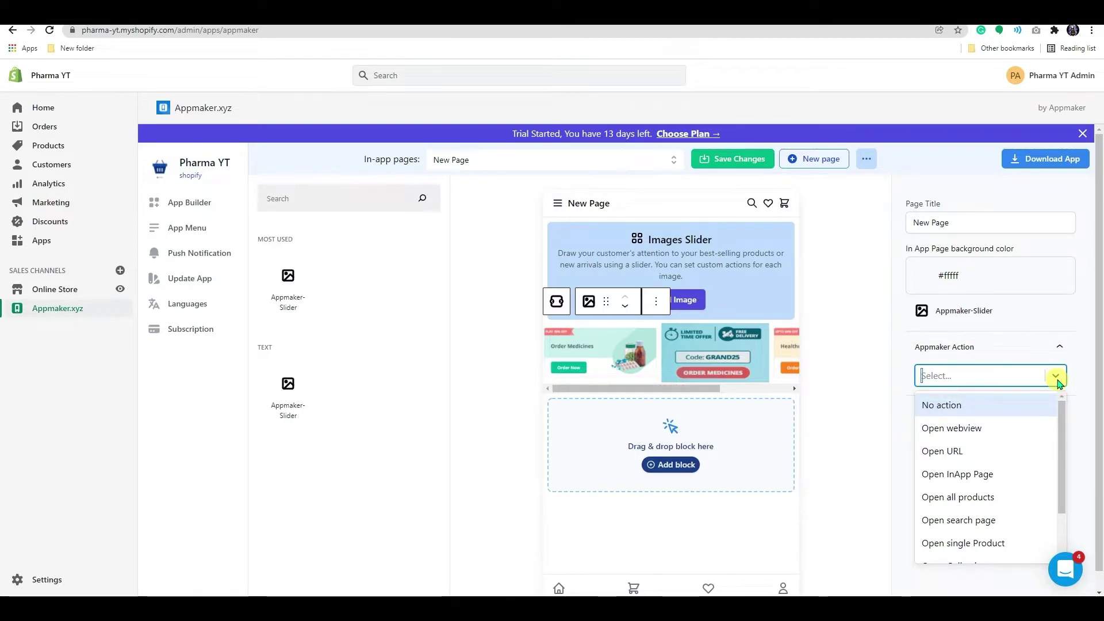
scroll(1034, 425, "down", 2)
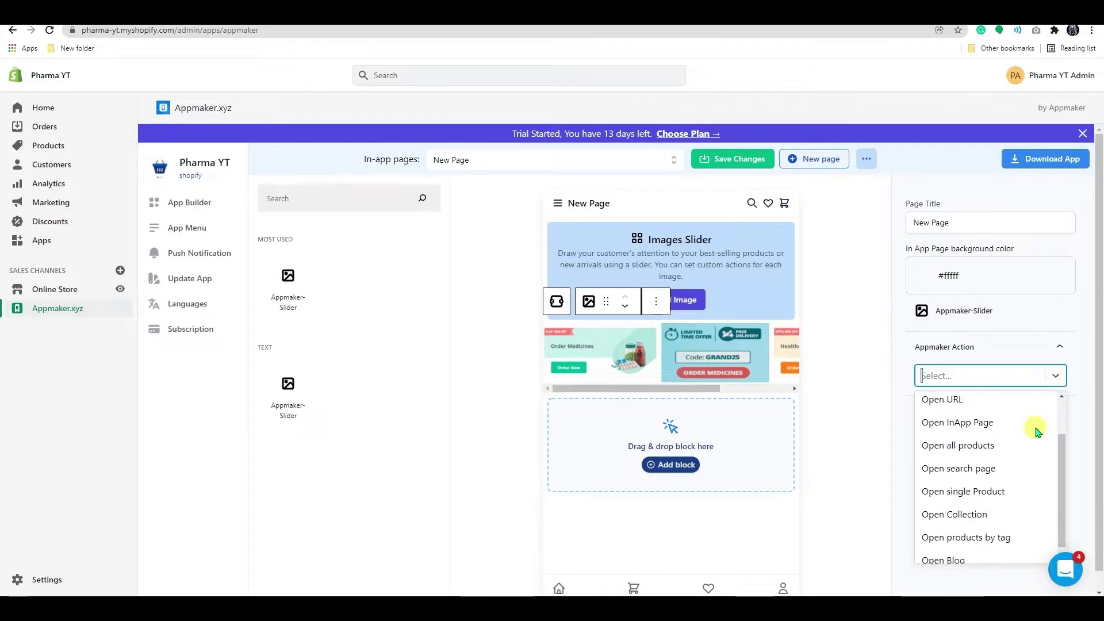
scroll(1037, 433, "up", 2)
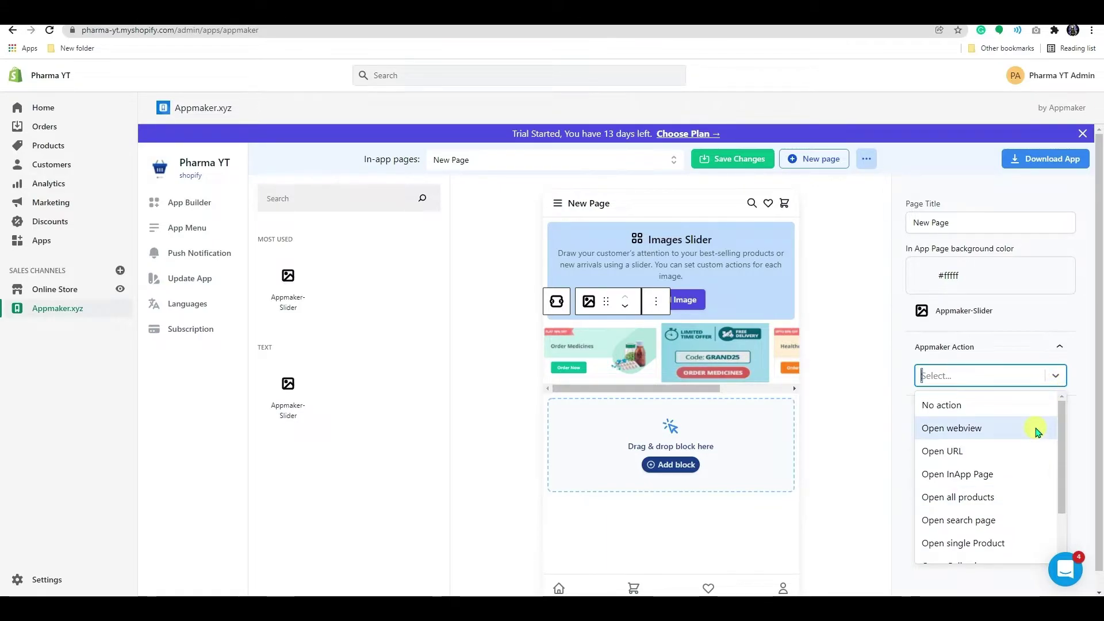
scroll(1038, 433, "down", 2)
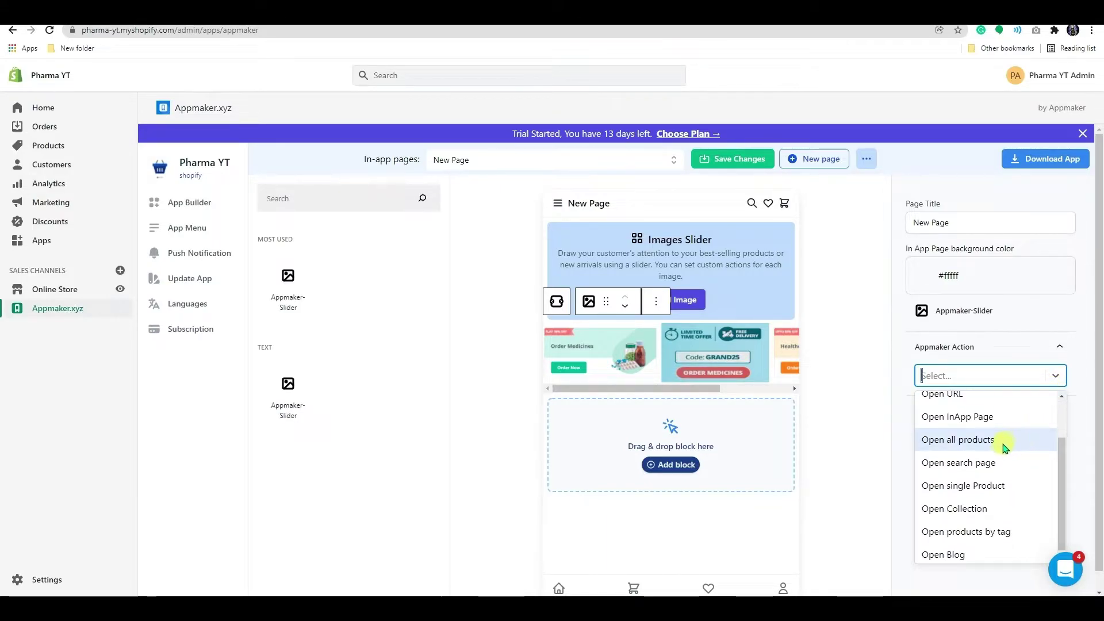
left_click(959, 440)
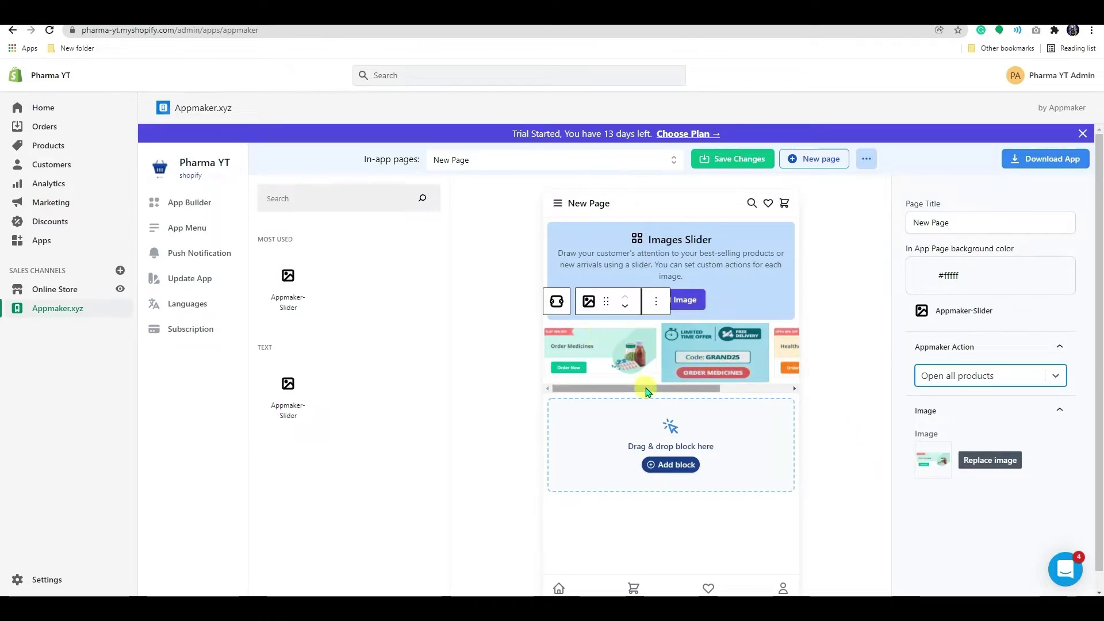
mouse_move(648, 389)
left_mouse_down()
mouse_move(706, 401)
mouse_move(641, 387)
left_mouse_up()
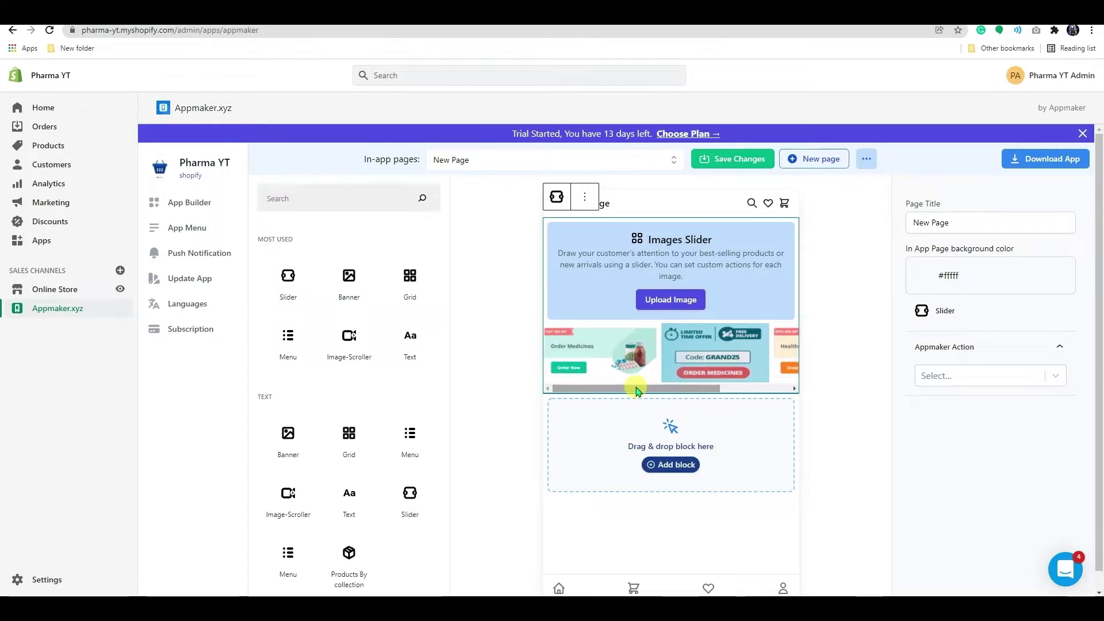
left_click(640, 366)
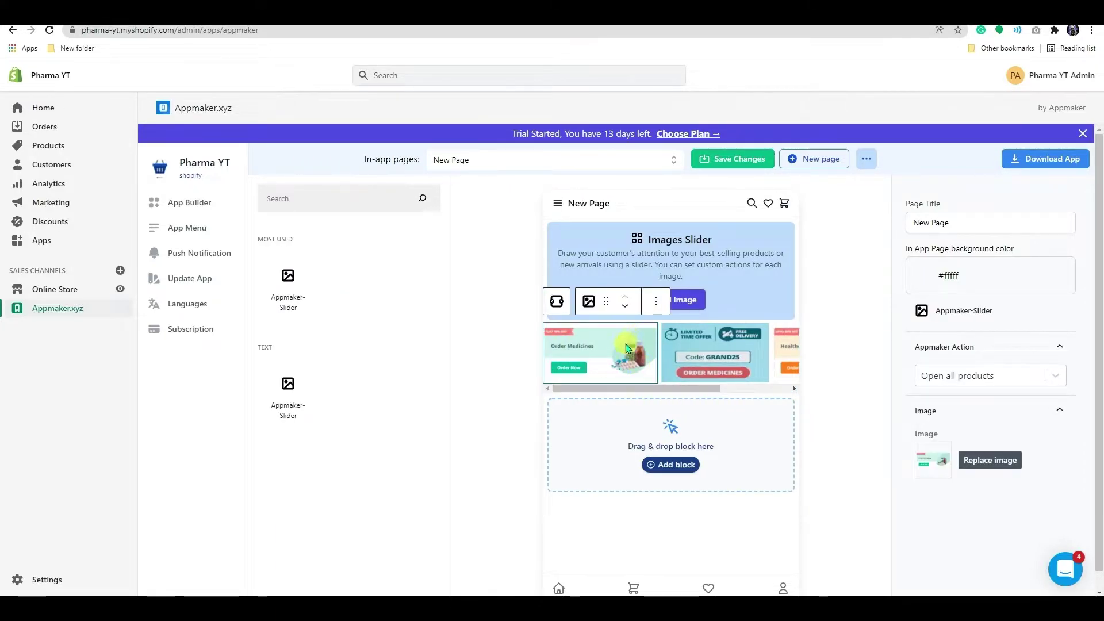
left_click(625, 387)
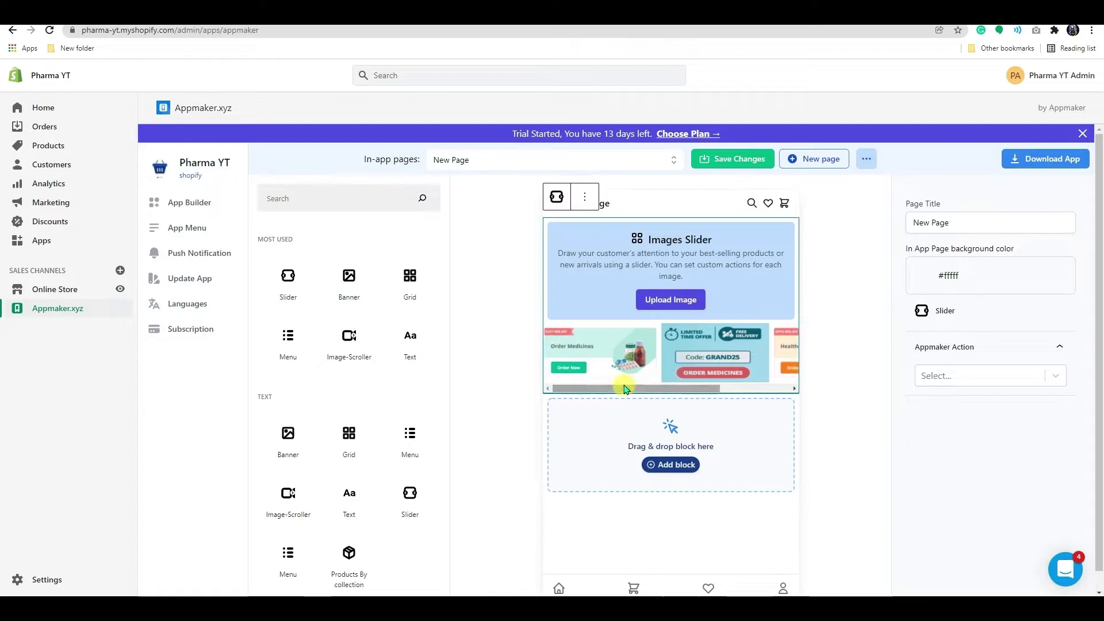
left_click(621, 379)
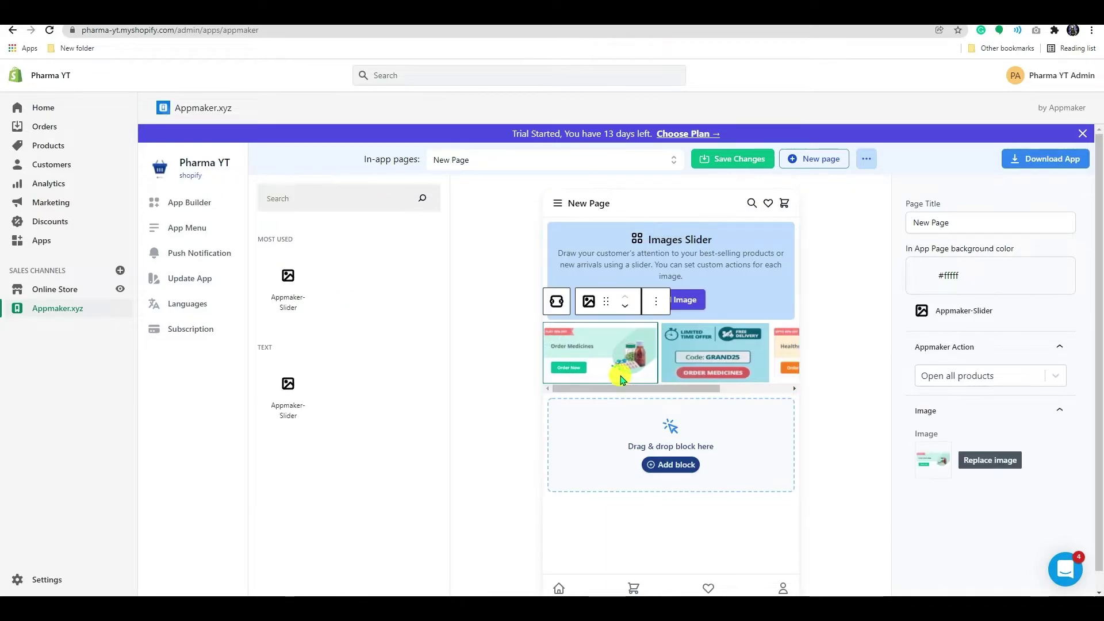
left_click(625, 313)
left_click(740, 310)
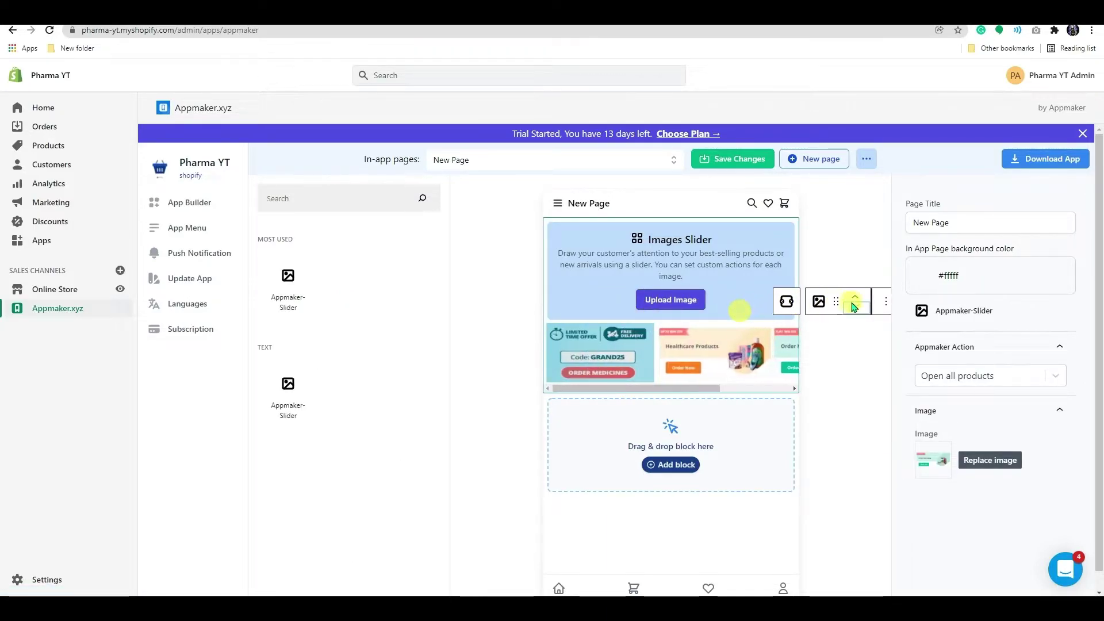
left_click(855, 299)
left_click(740, 299)
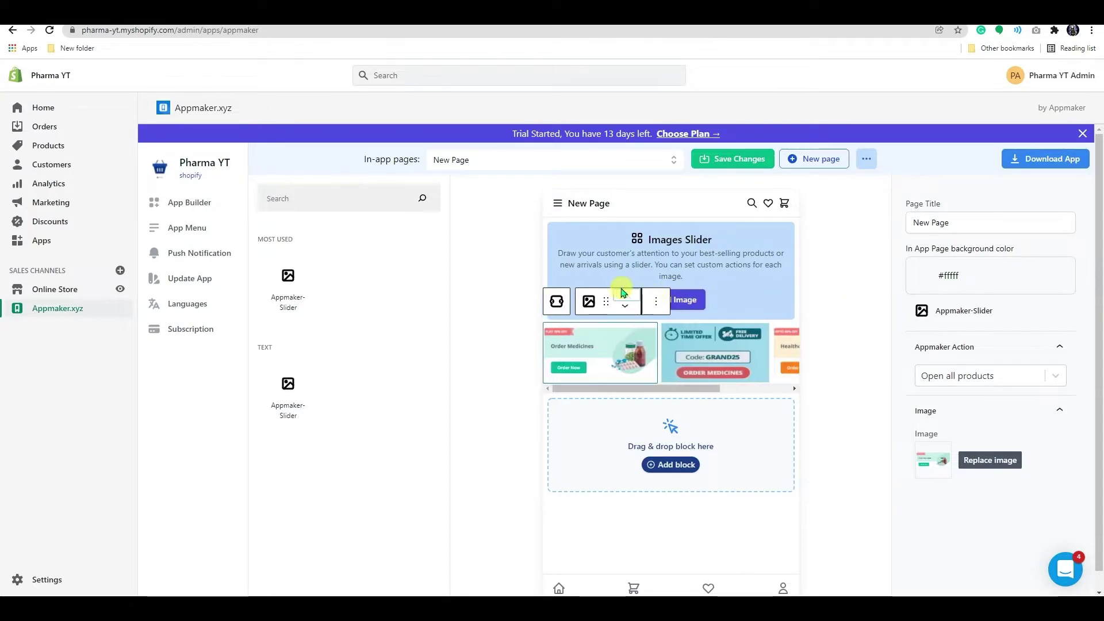
left_click(553, 228)
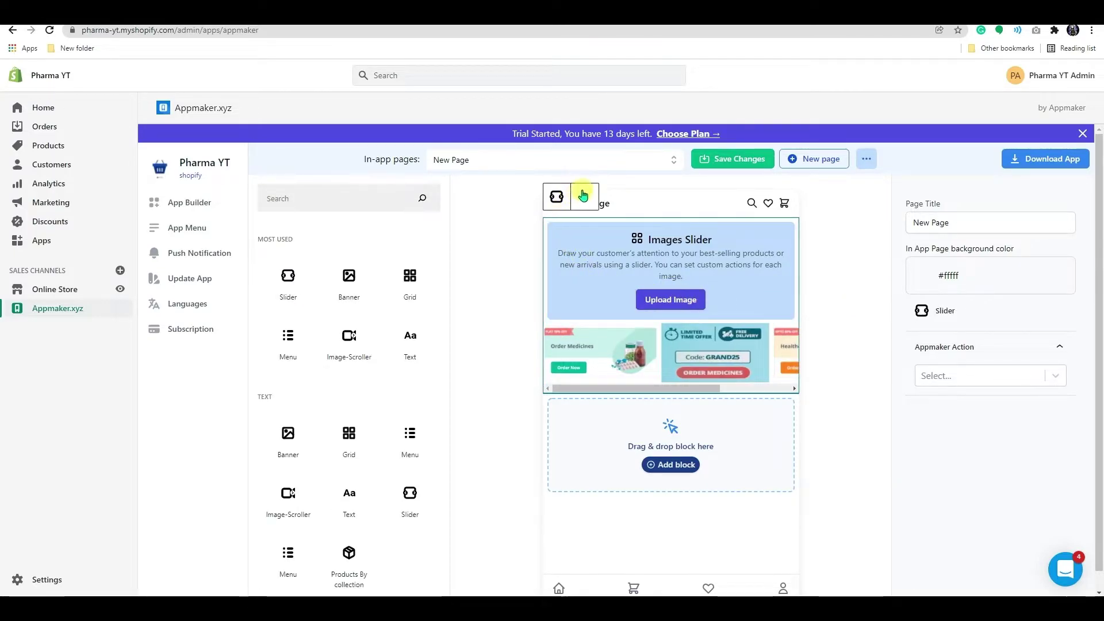
left_click(587, 201)
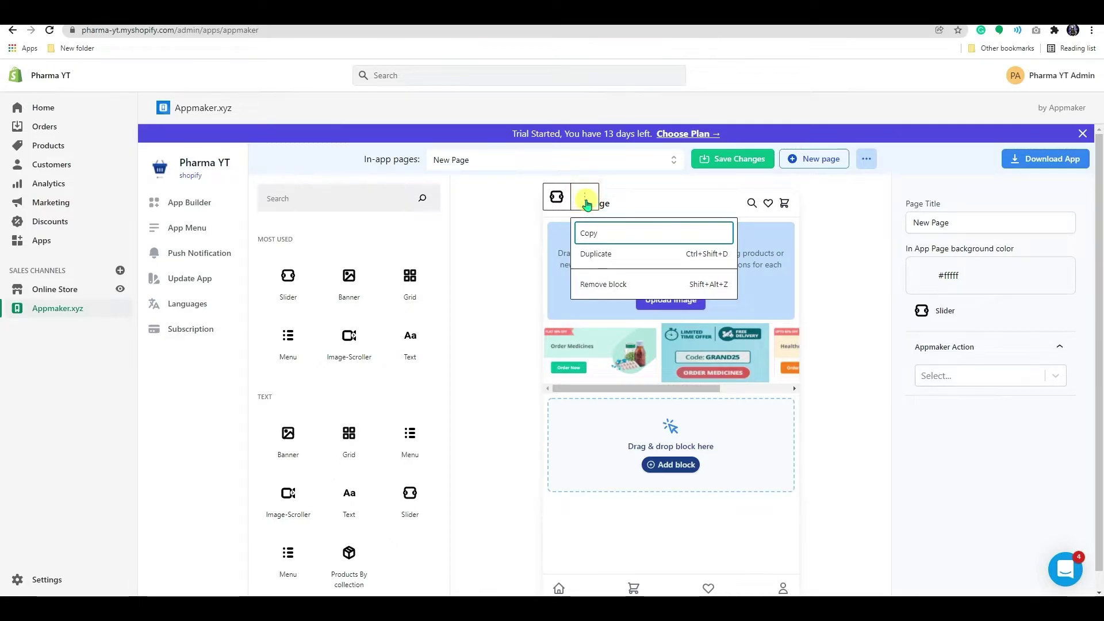
left_click(586, 202)
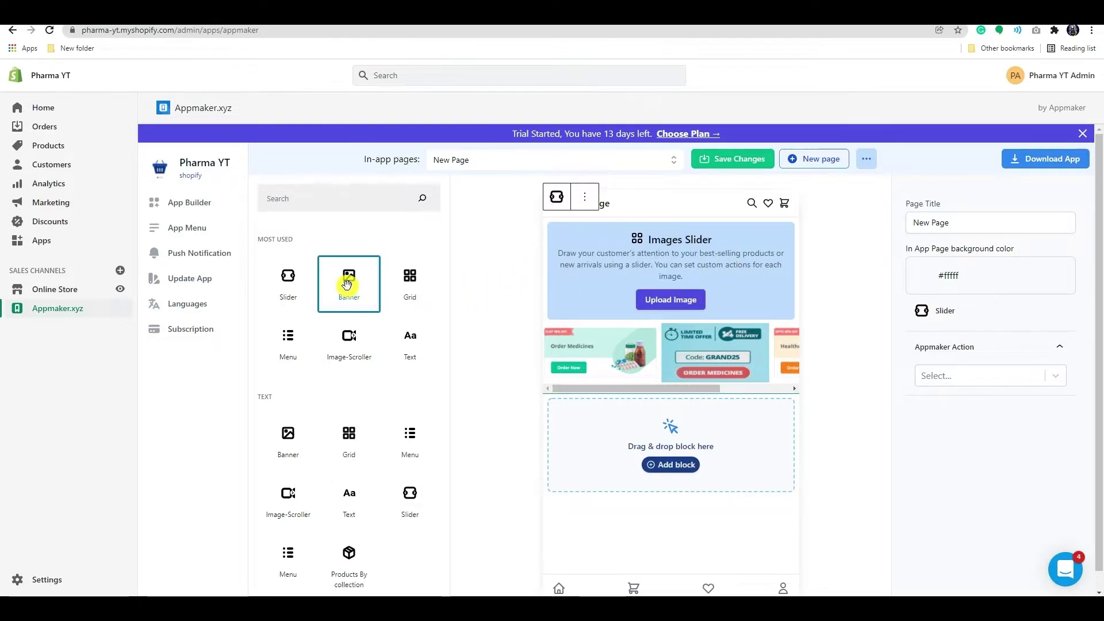
- Place a Banner block below the Images Slider and choose the banner-1 file to upload
left_click_drag(347, 284, 624, 455)
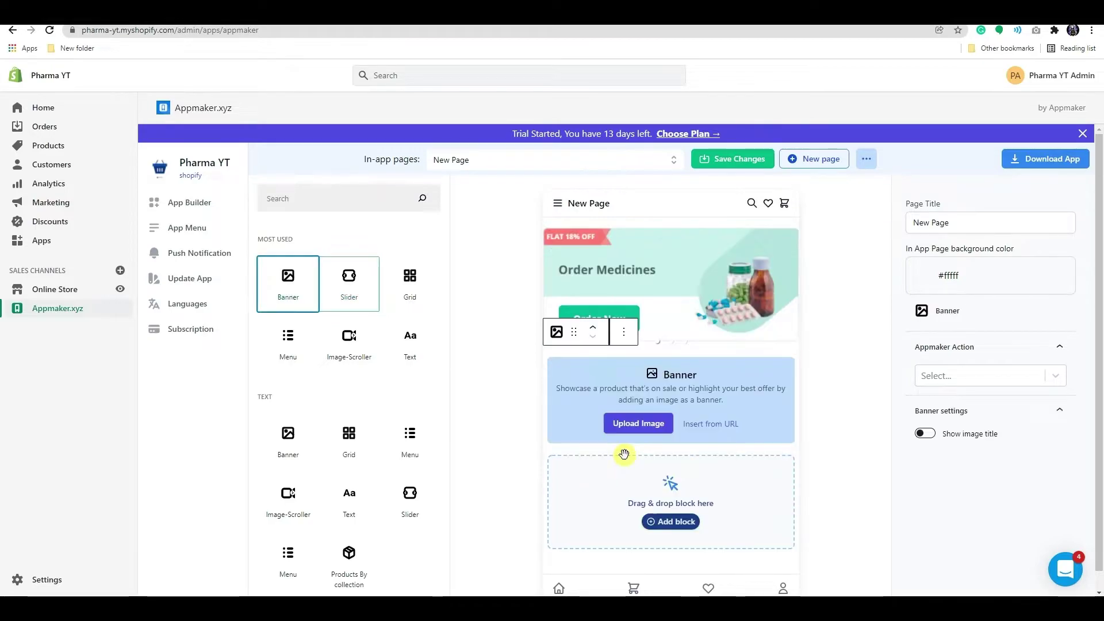
left_click(638, 424)
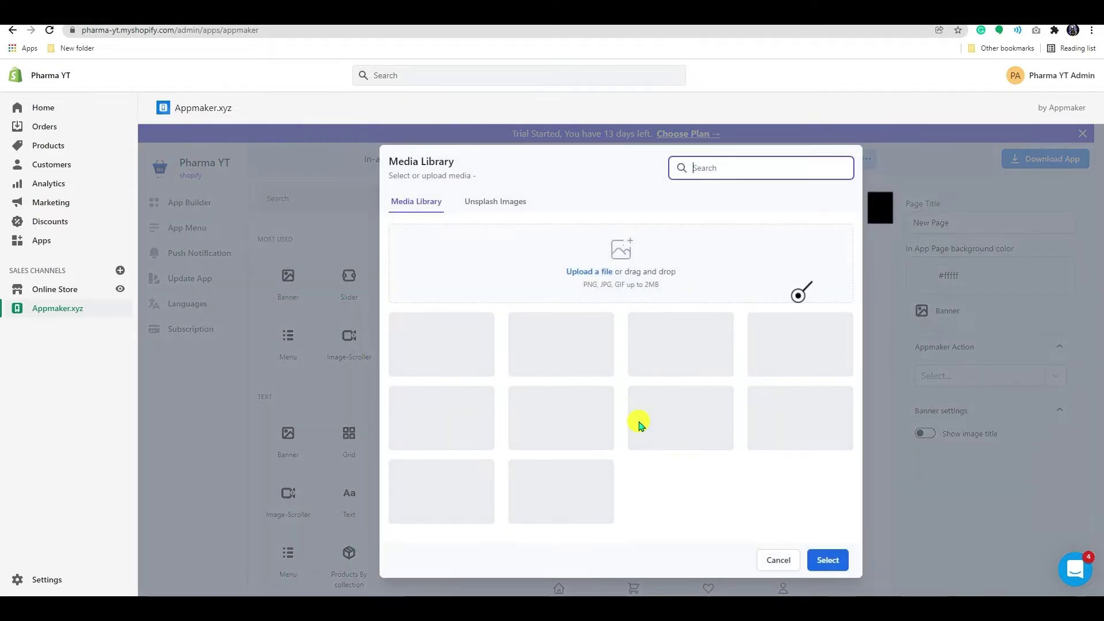
left_click(603, 339)
left_click(249, 117)
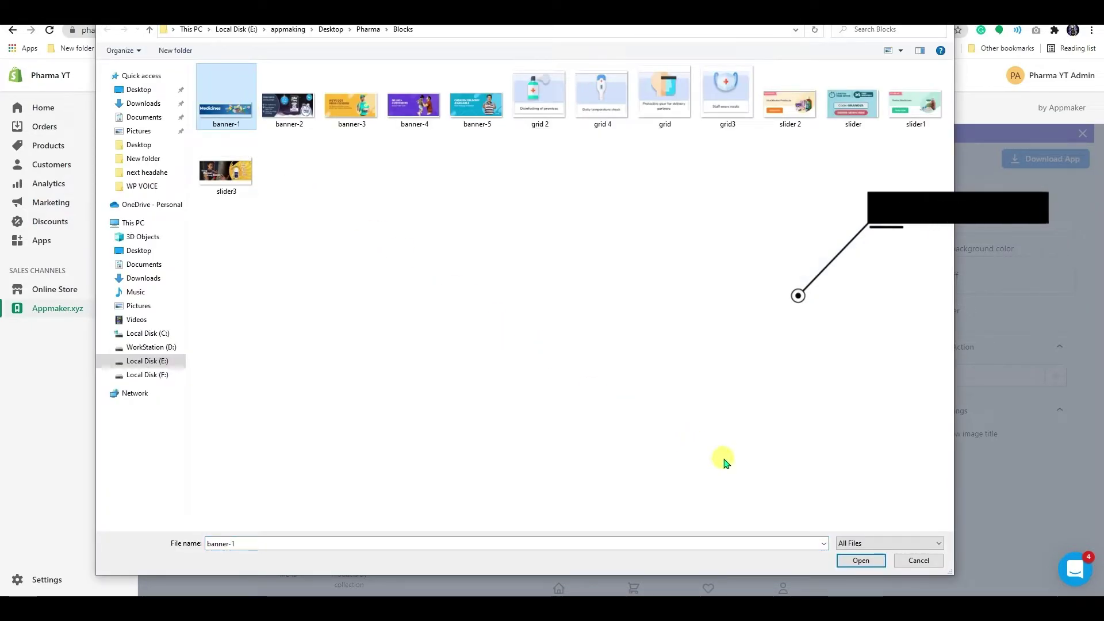
- Use banner-1 as the banner image, title it 'Medics', and set its action to 'Open all products'
left_click(872, 562)
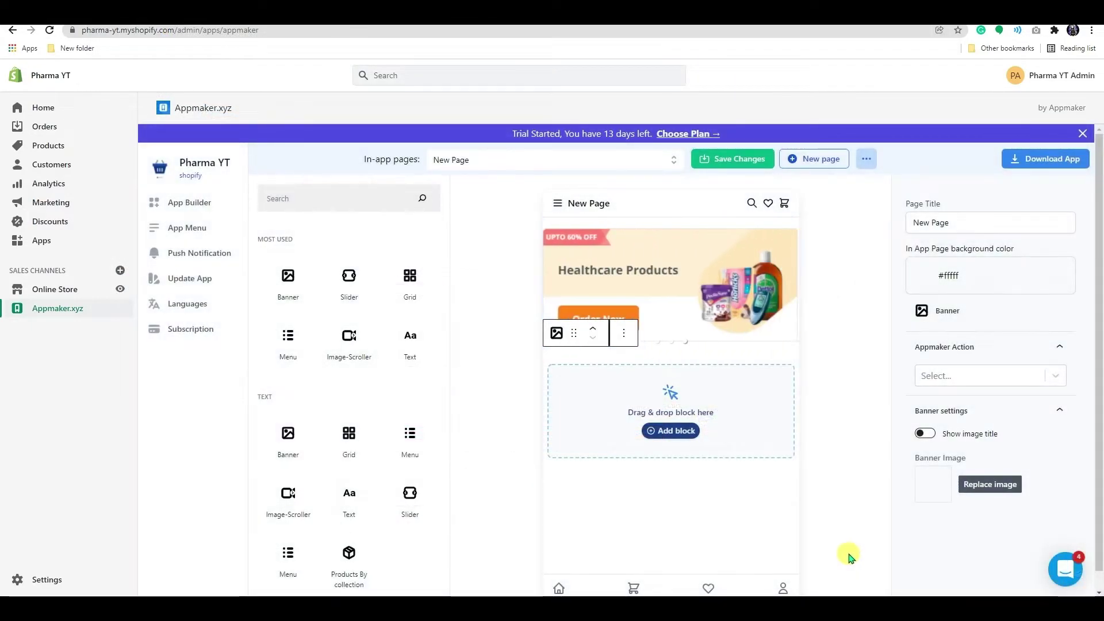
left_click(927, 434)
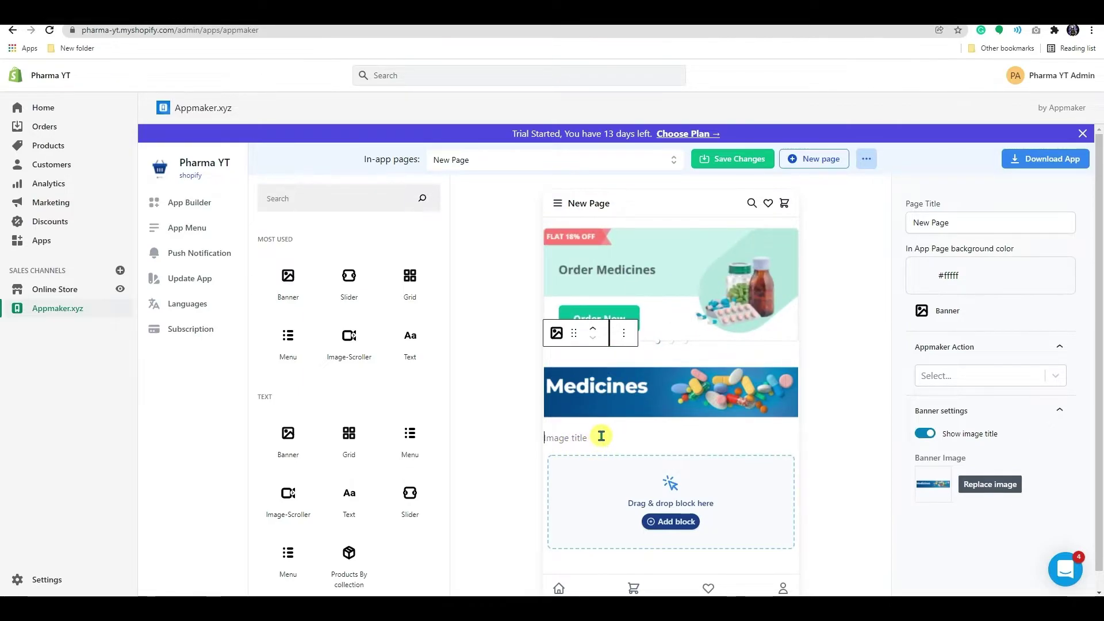
type("Medics")
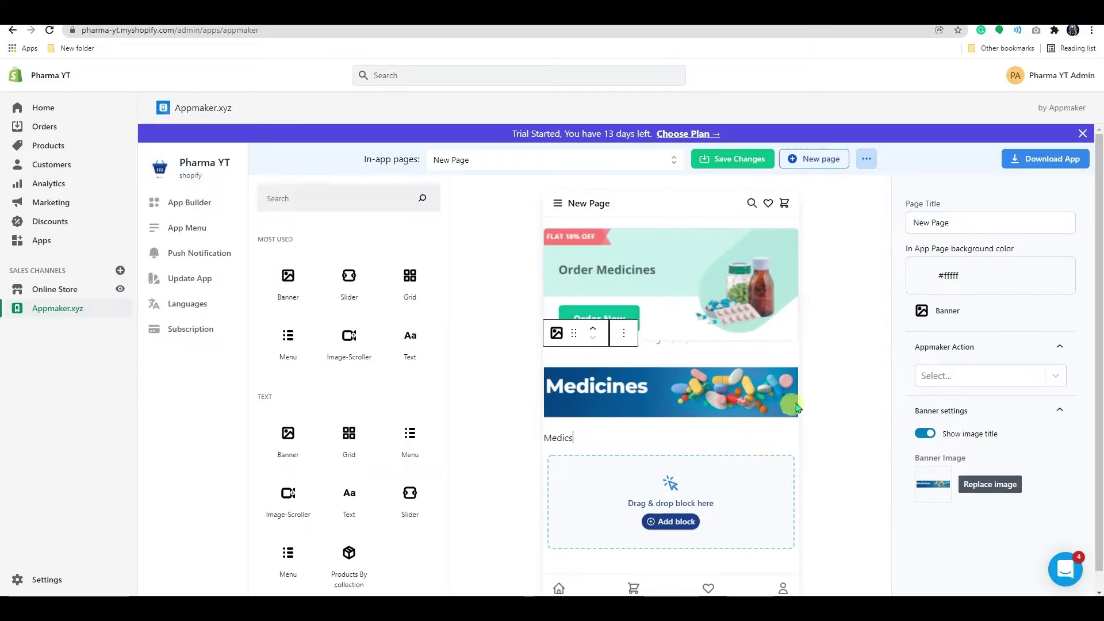
left_click(935, 376)
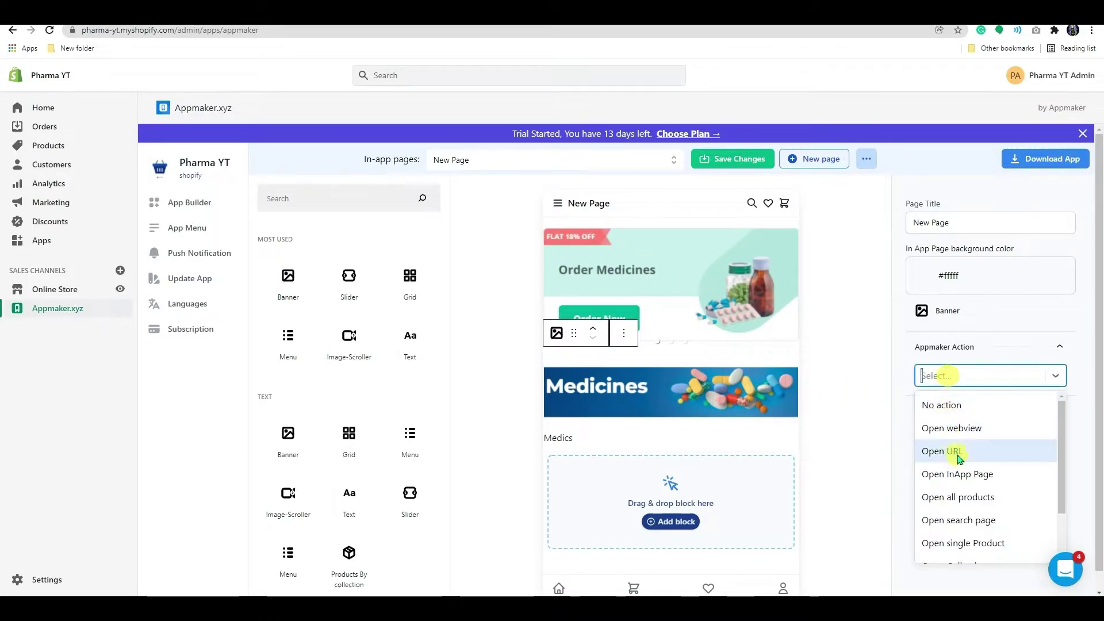
left_click(968, 497)
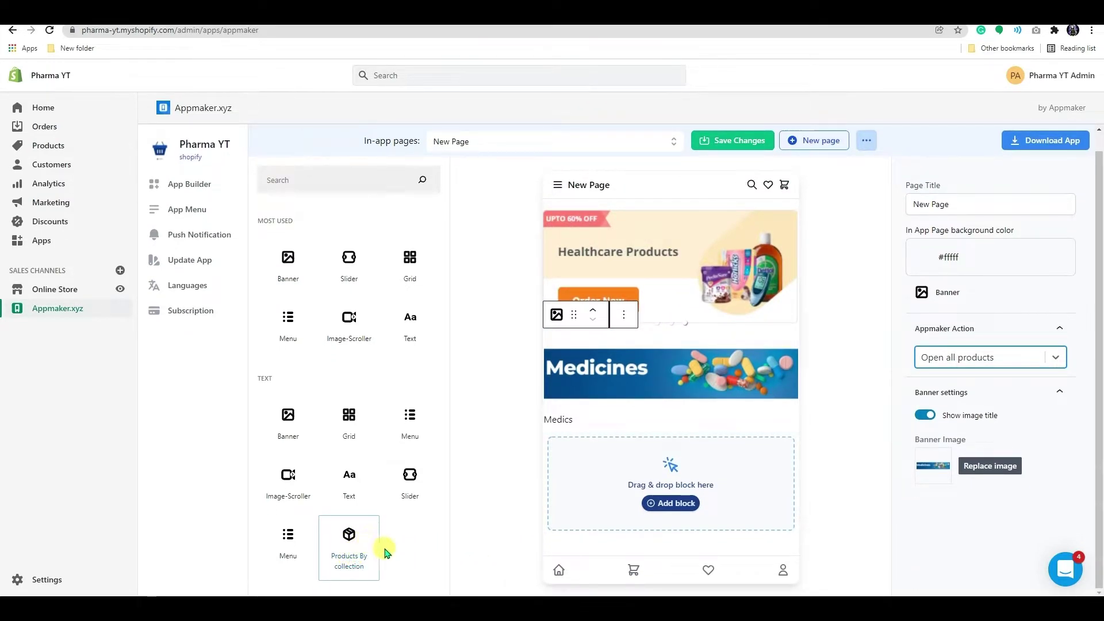
- Drop a Products By collection scroller below the Medicines banner, sourced from the Blood Pressure collection
left_click(358, 553)
left_click_drag(358, 553, 571, 520)
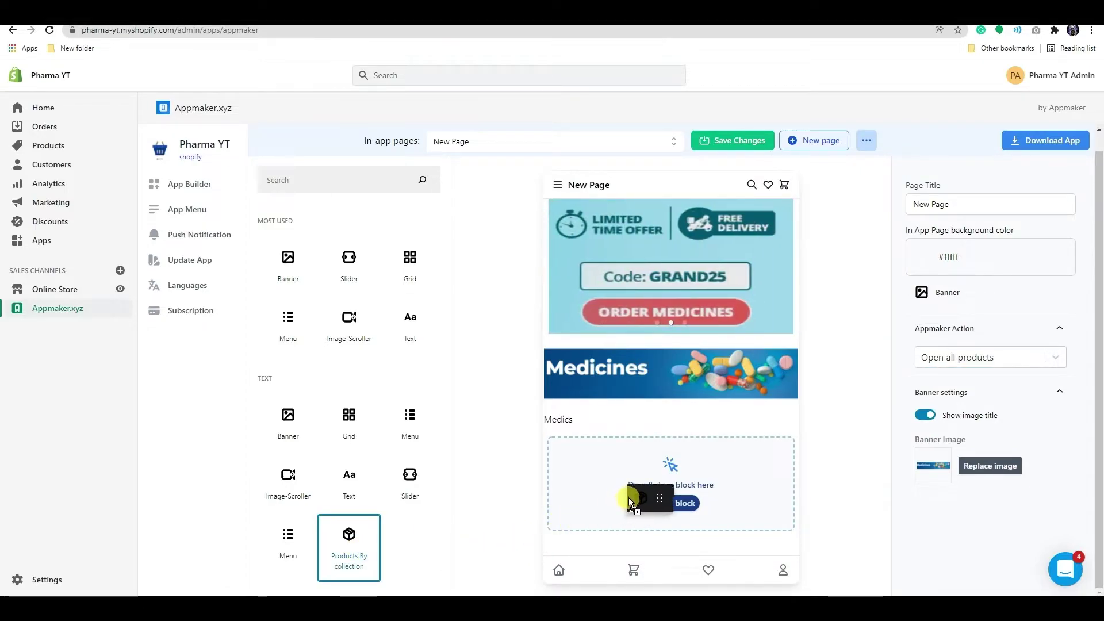
left_click_drag(629, 497, 638, 495)
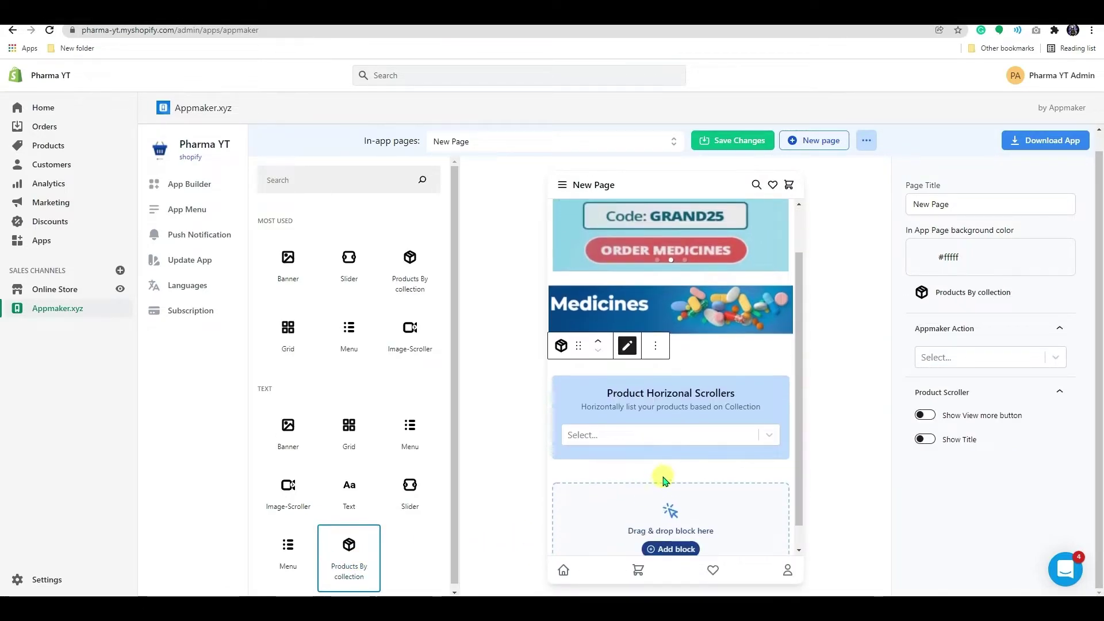
left_click(770, 439)
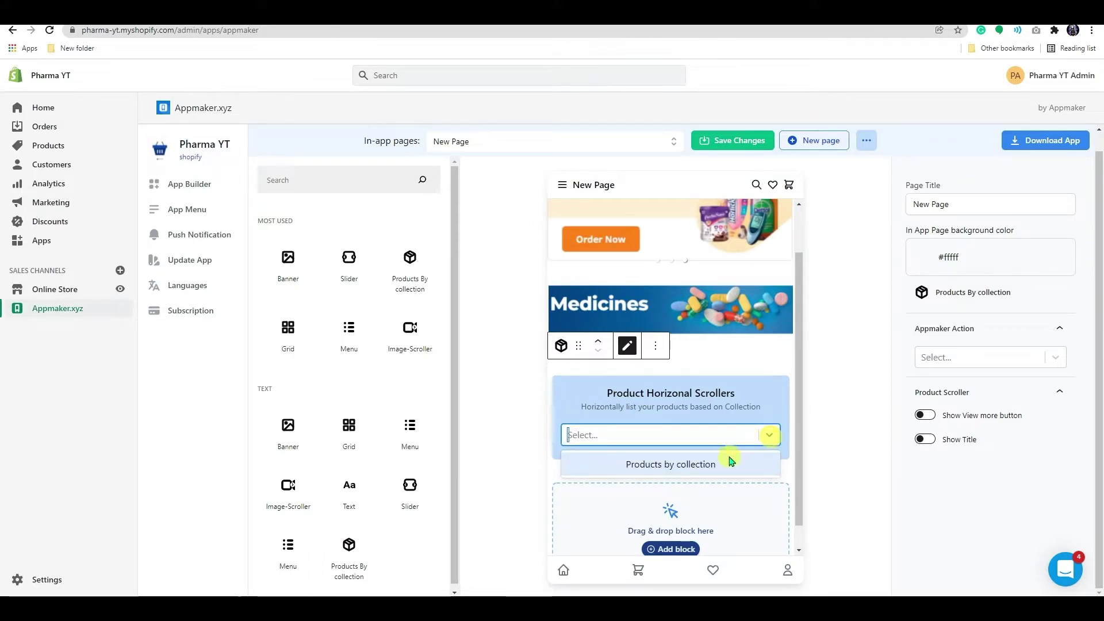
left_click(704, 469)
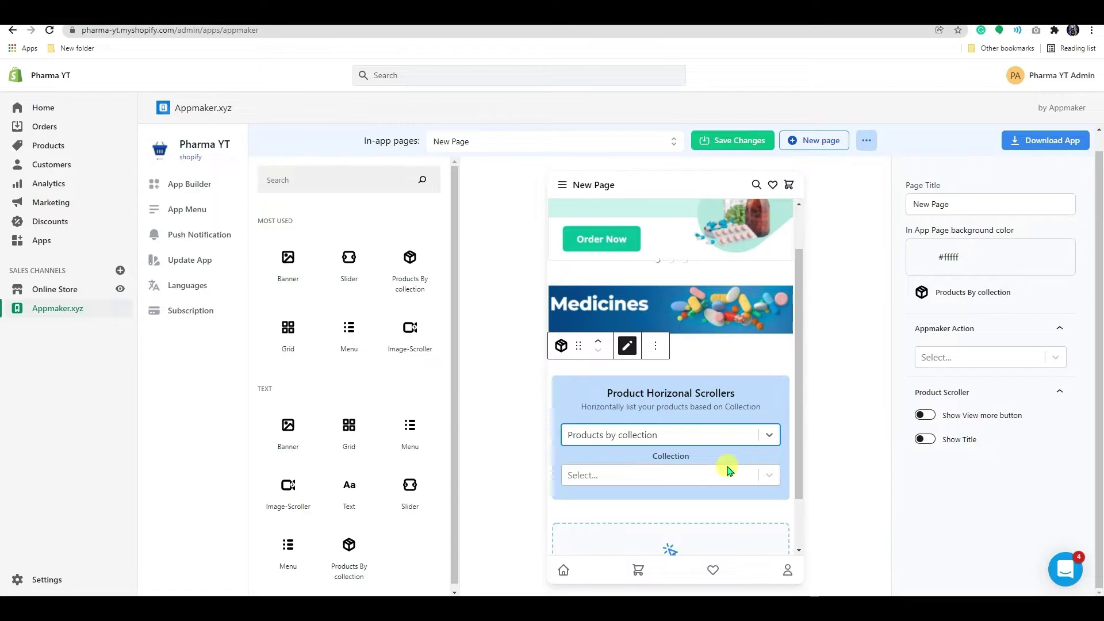
left_click(765, 475)
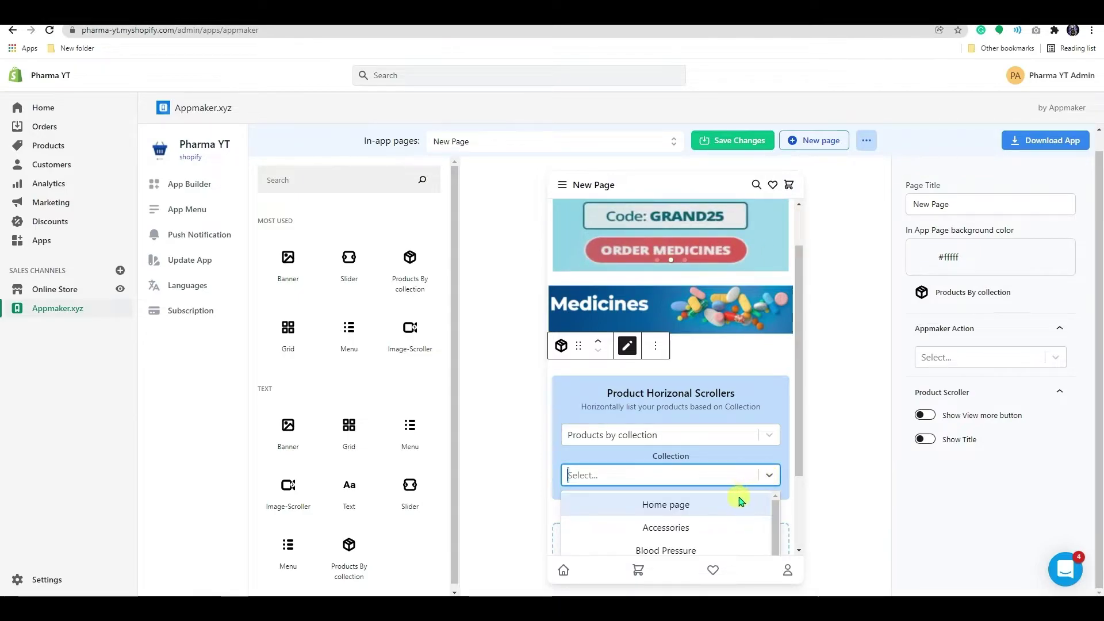
scroll(740, 502, "down", 1)
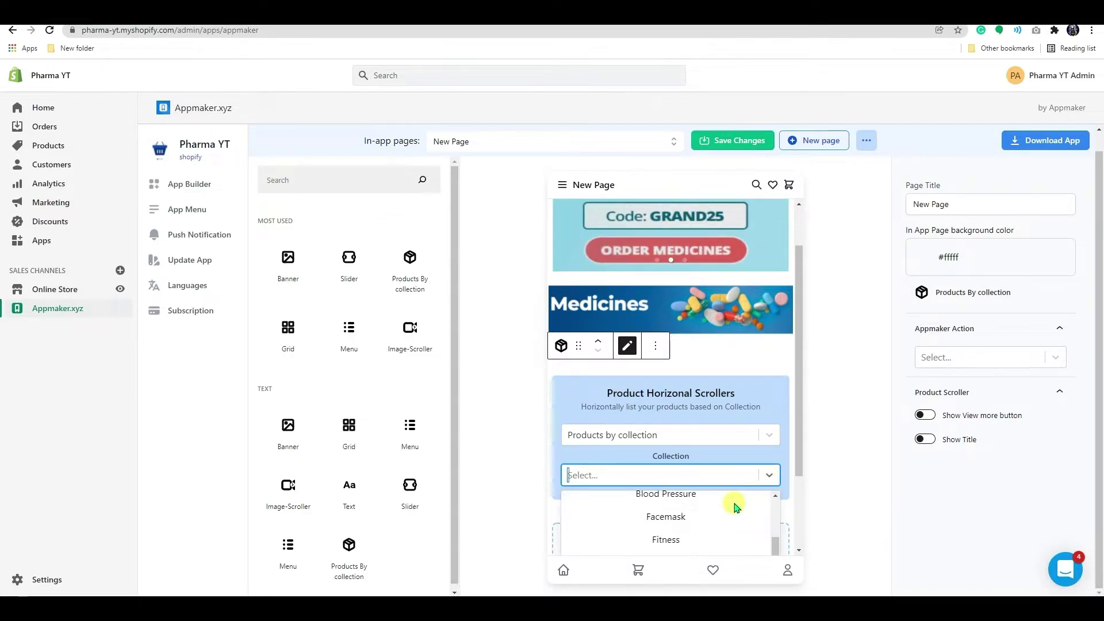
left_click(702, 503)
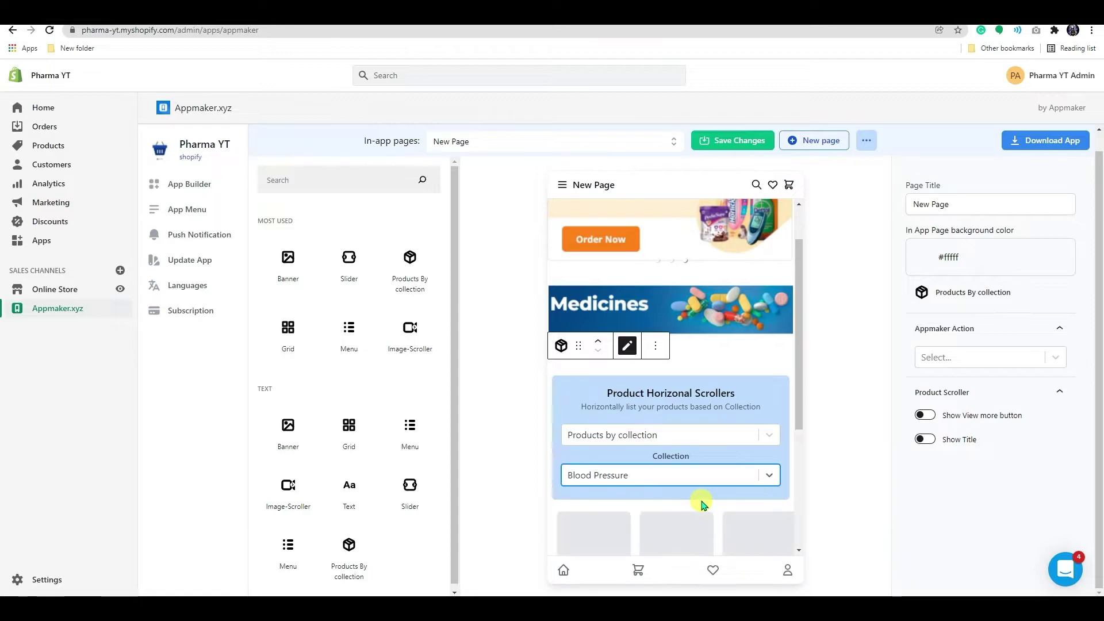
scroll(741, 498, "down", 3)
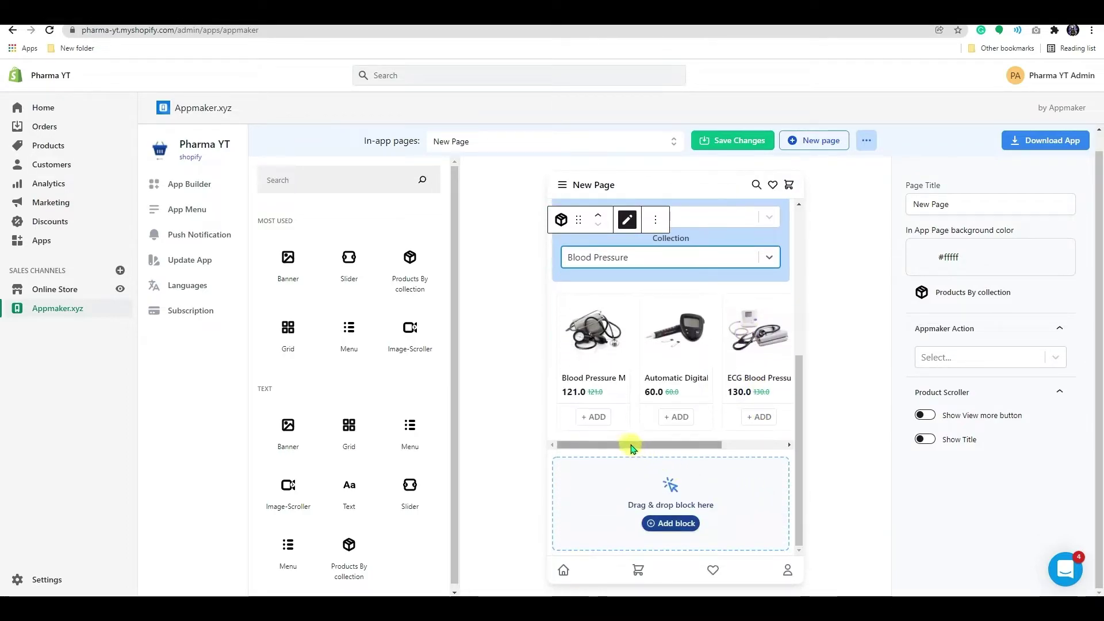
left_click_drag(625, 445, 598, 454)
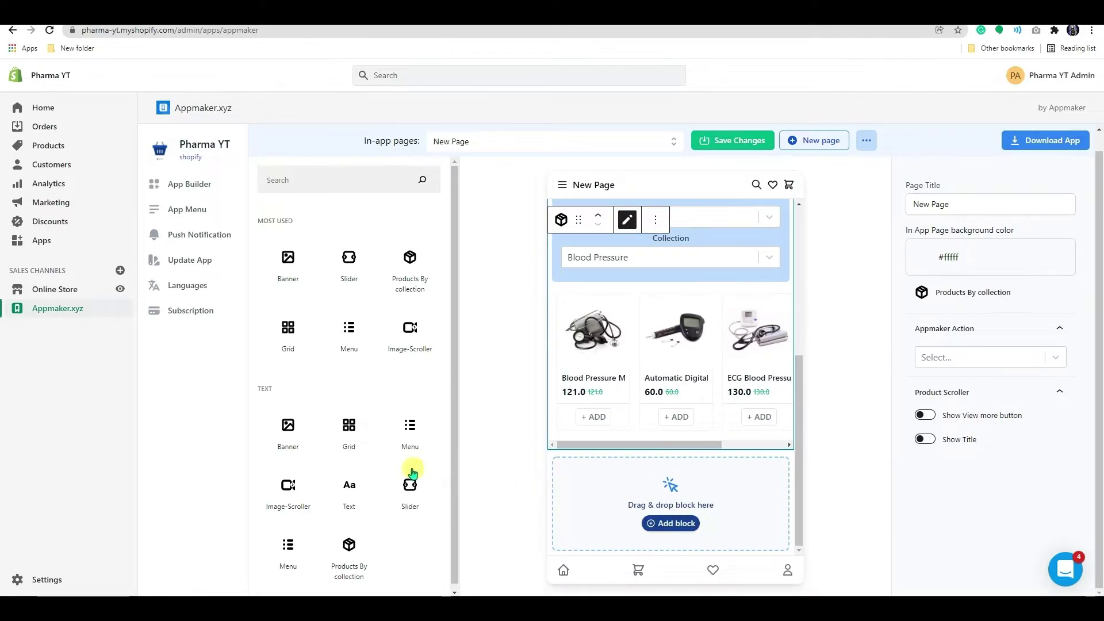
- Drag in another banner block, then save the New Page layout with Save Changes
left_click_drag(288, 264, 768, 305)
scroll(764, 260, "down", 6)
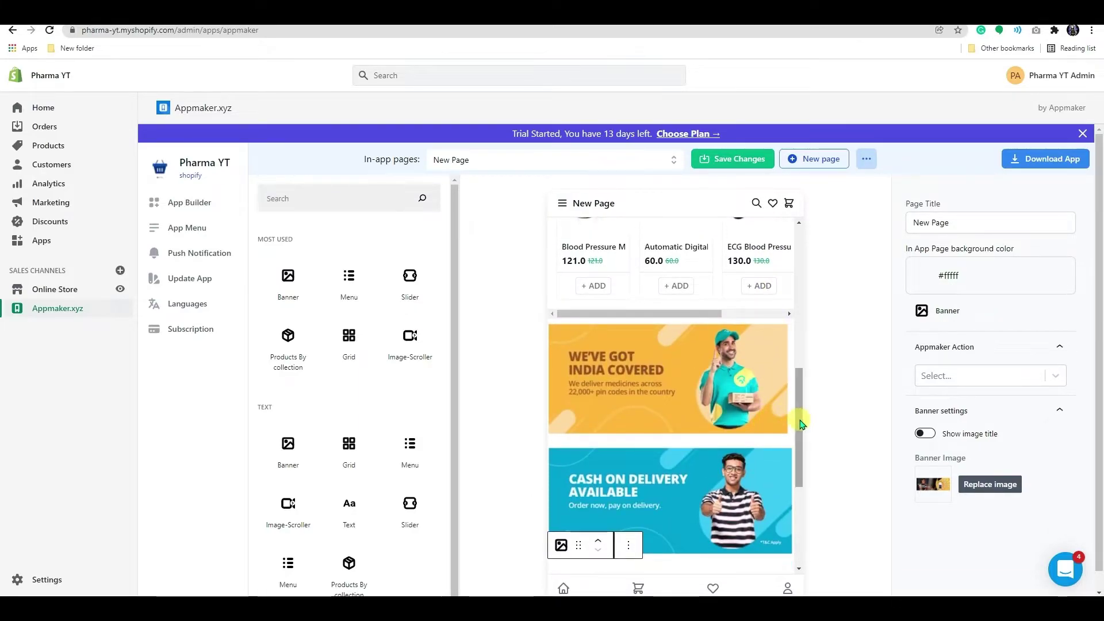
left_click_drag(801, 423, 788, 264)
left_click(724, 165)
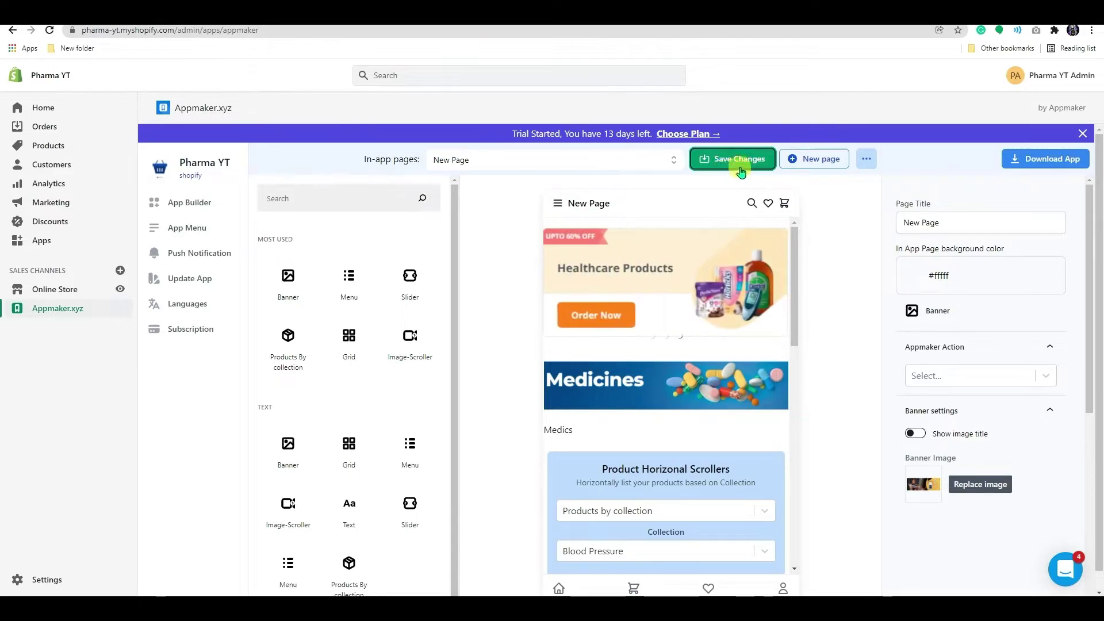
- Create a new in-app page and retitle it 'Medicines'
left_click(823, 161)
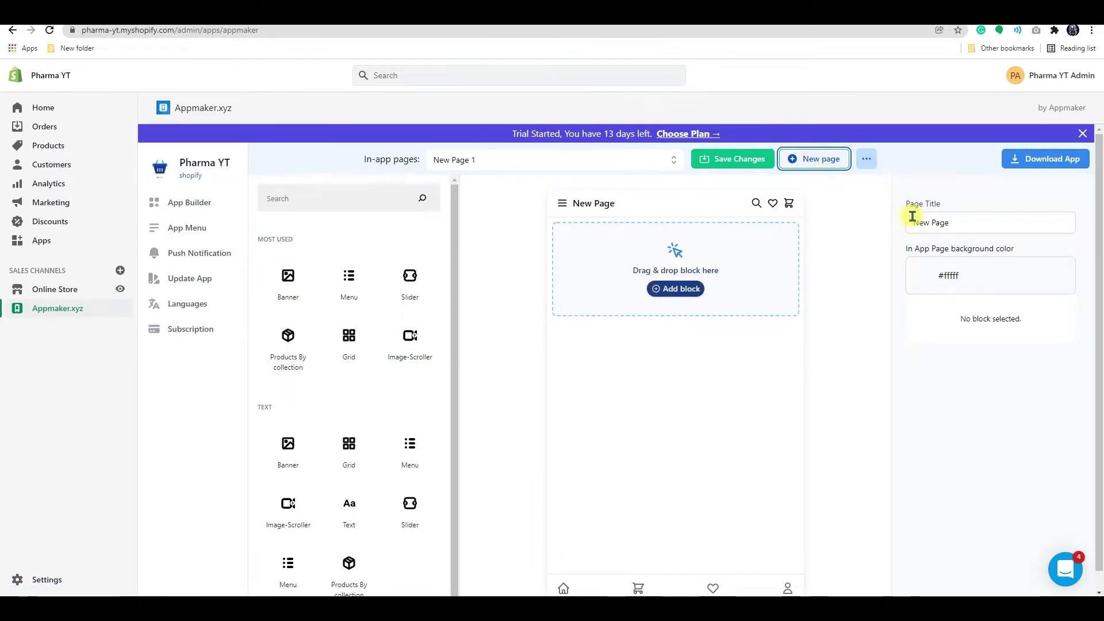
triple_click(968, 222)
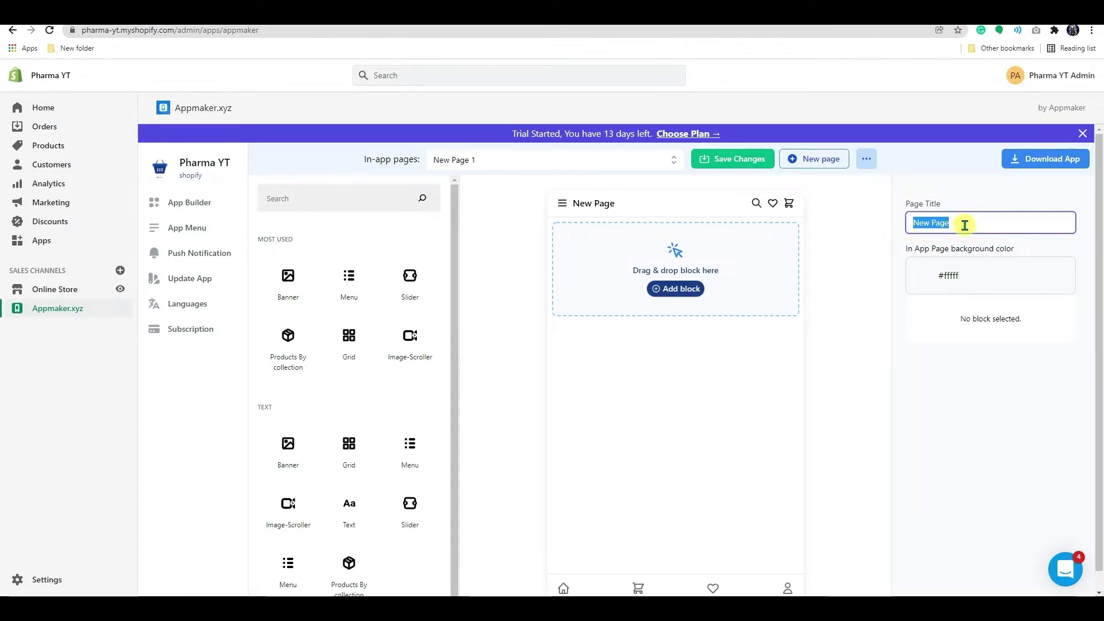
type("Medicines")
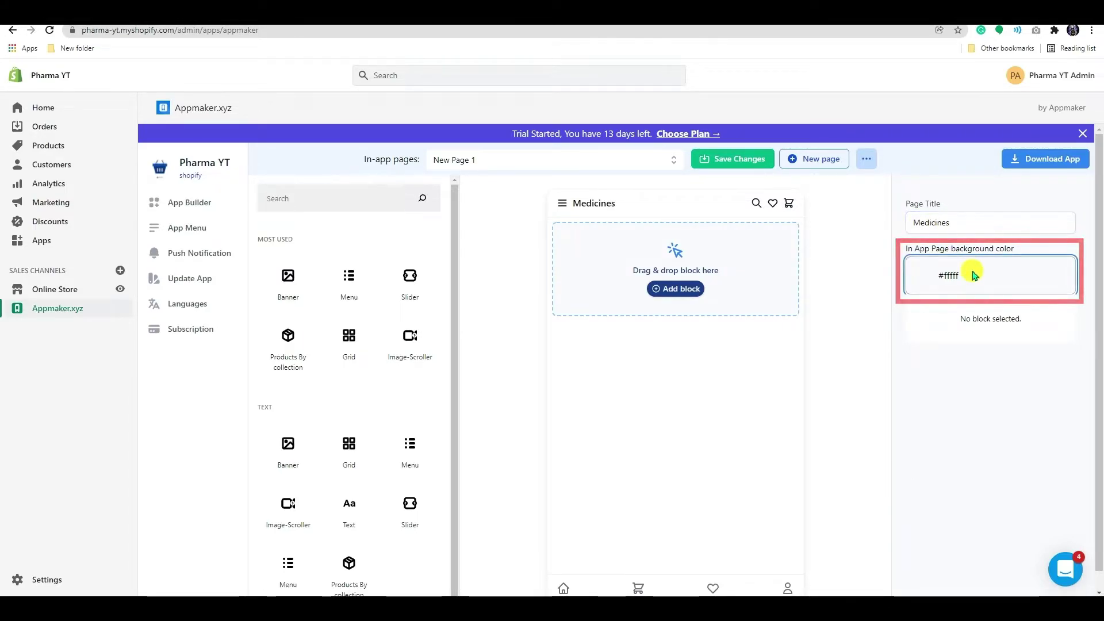
- Try several background colours, reset the page to white #ffffff, and add a Banner block at the top
left_click(973, 276)
left_click(950, 348)
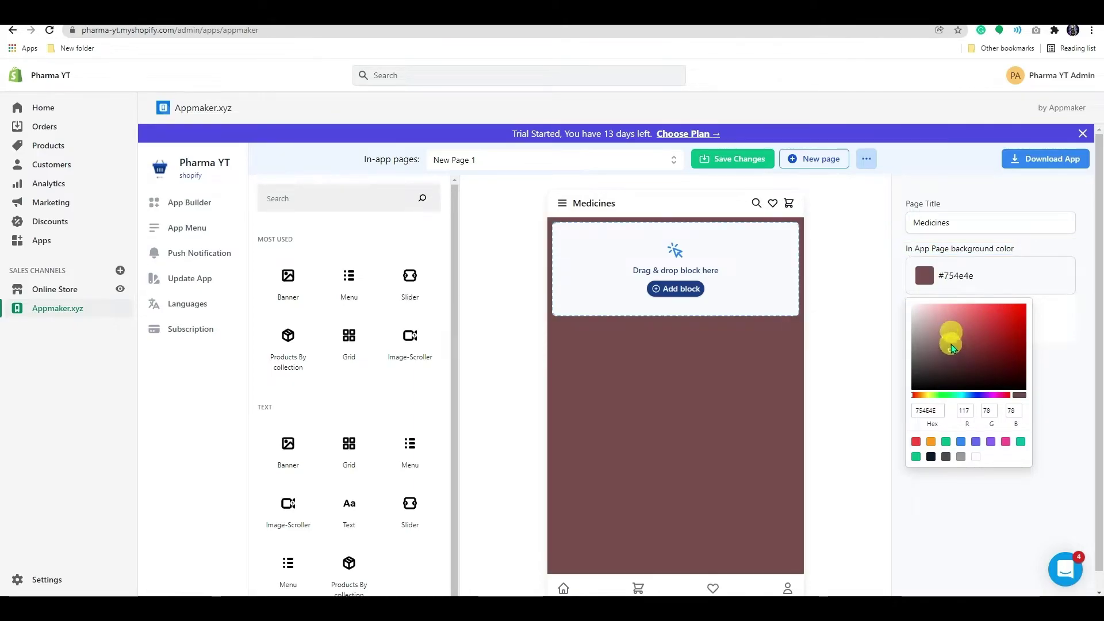
left_click(987, 355)
left_click(968, 382)
left_click(932, 375)
left_click(916, 306)
left_click_drag(288, 276, 652, 283)
- Fill the Medicines banner with the uploaded banner-2 Nite Thru sleep ad and add a Grid block beneath it
left_click(670, 299)
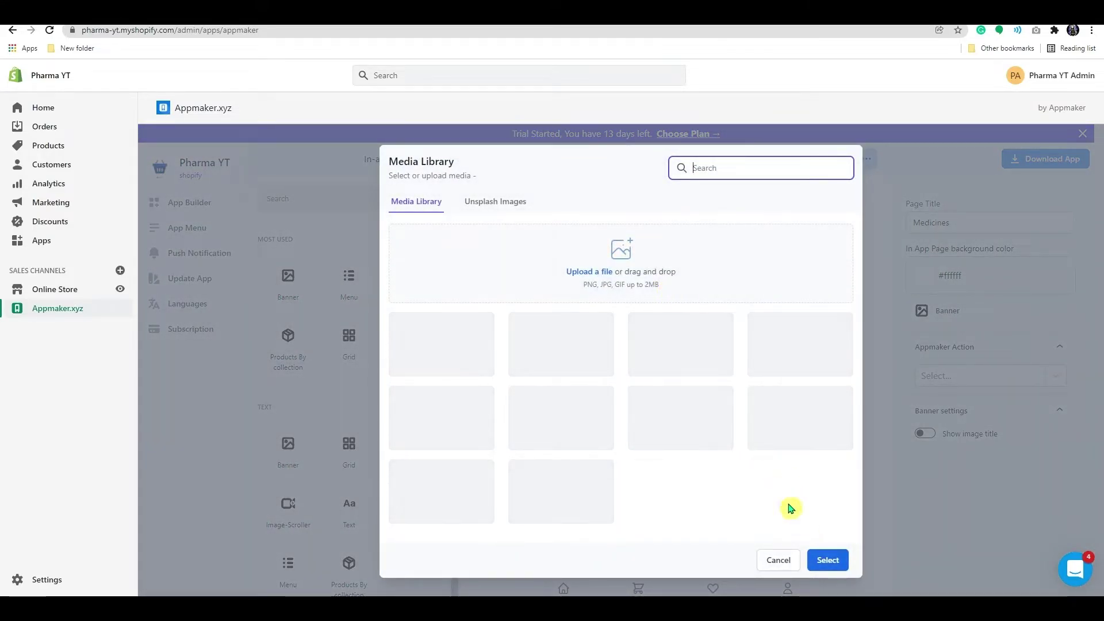
left_click(289, 107)
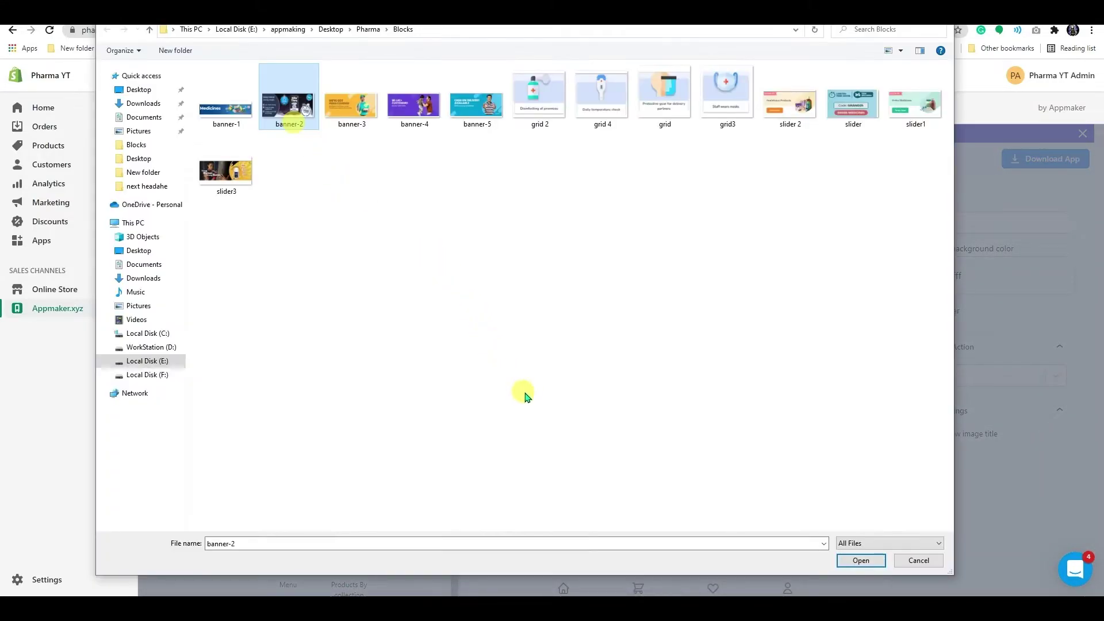
left_click(862, 561)
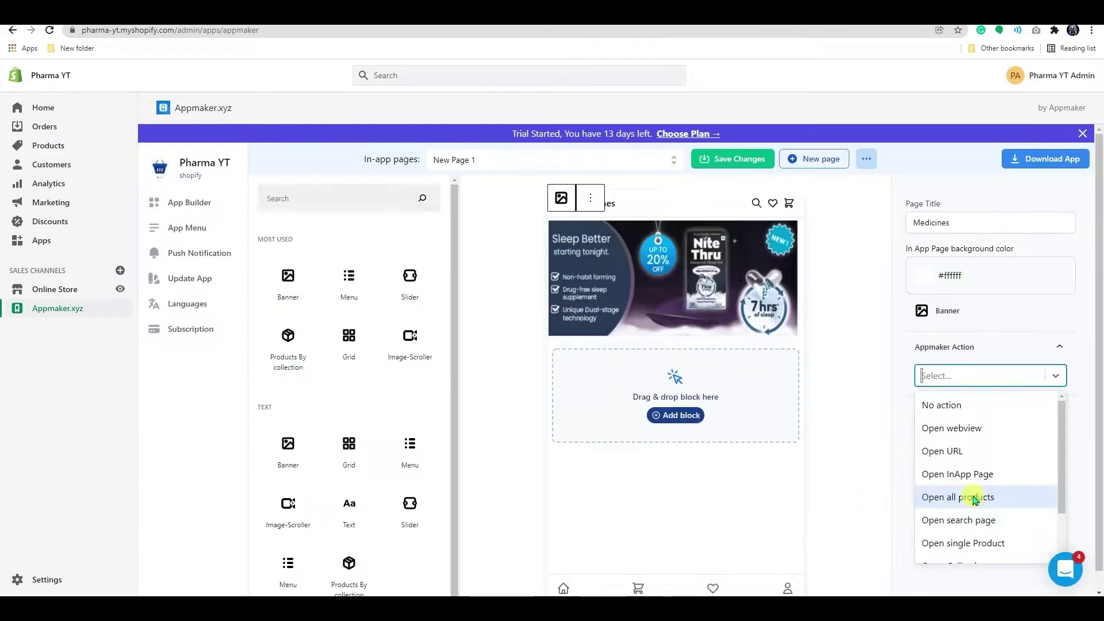
left_click(946, 495)
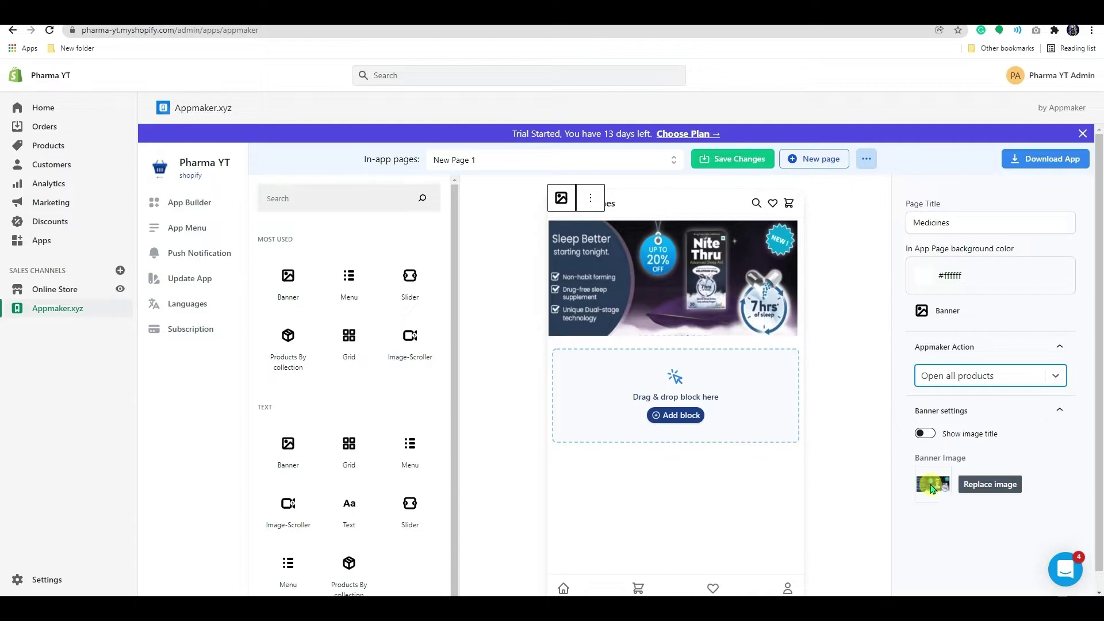
left_click_drag(347, 340, 651, 410)
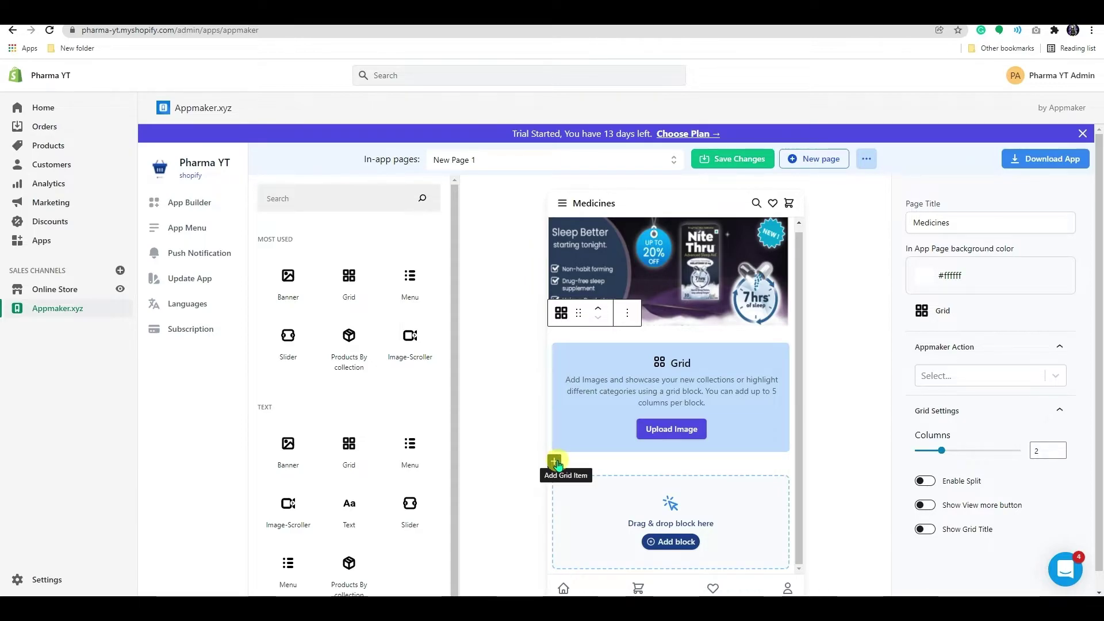
- Add rows of image slots to the Grid block, two items per row
left_click(555, 462)
left_click(673, 472)
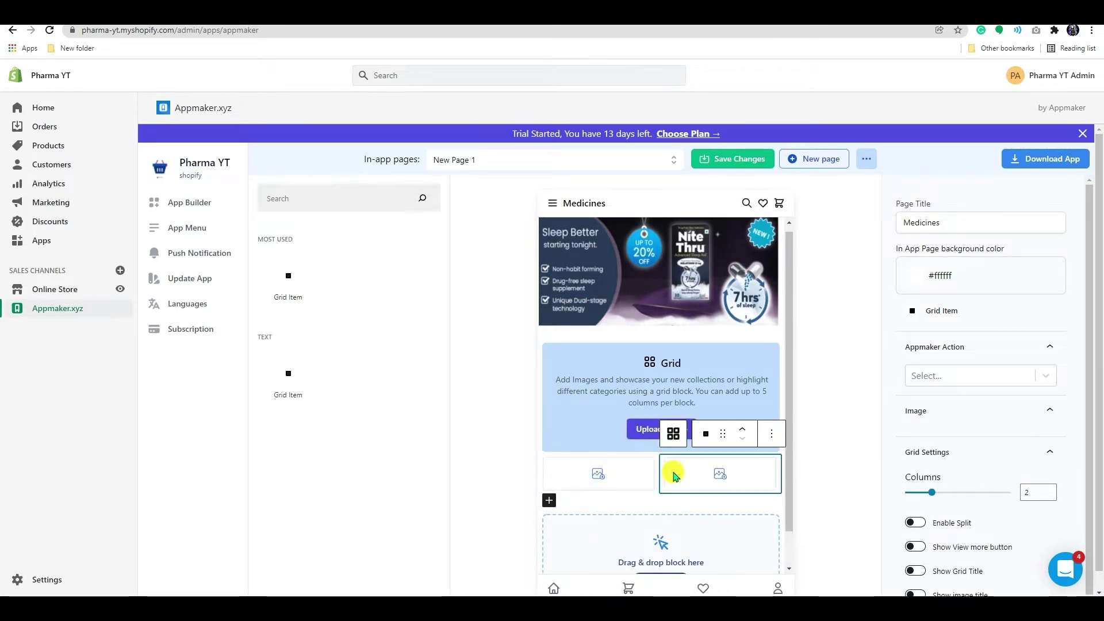
left_click(559, 499)
left_click(670, 510)
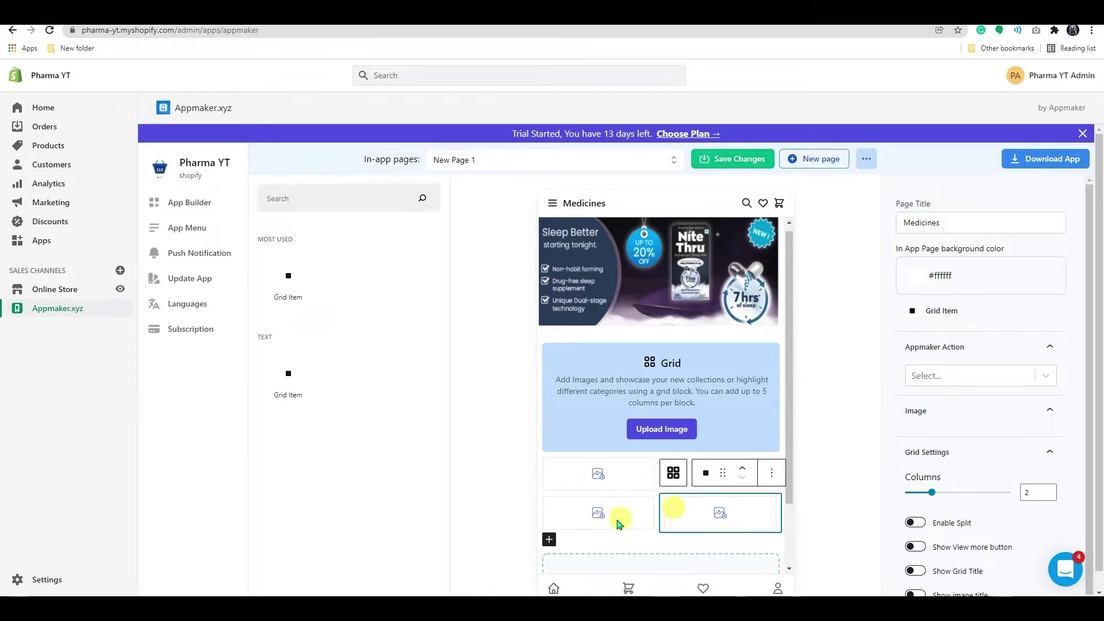
left_click(556, 540)
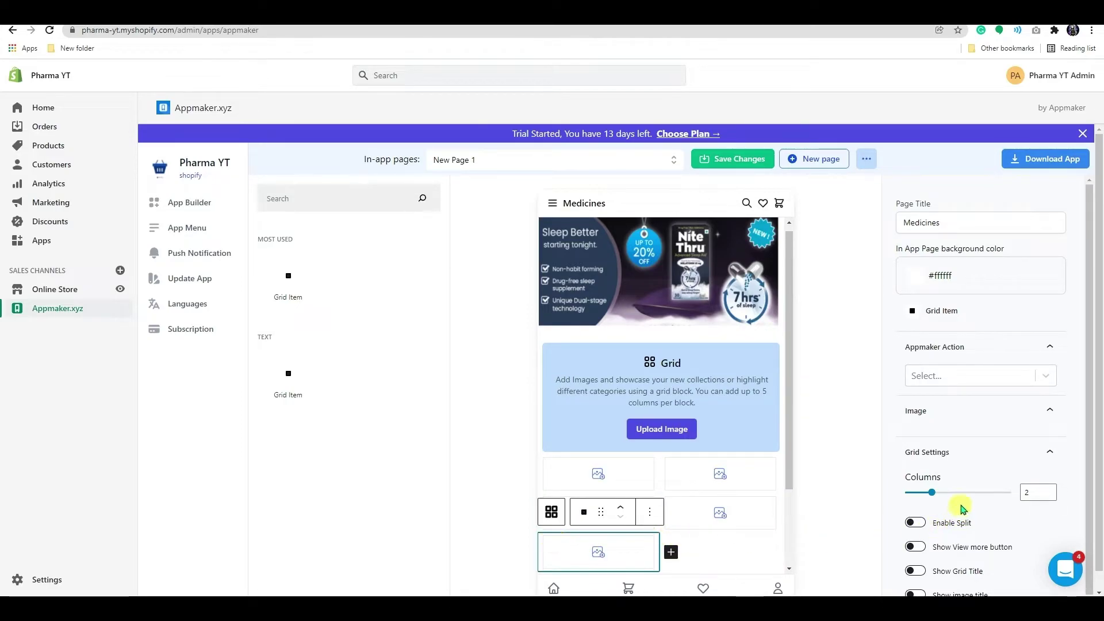
mouse_move(933, 496)
left_mouse_down()
mouse_move(1005, 496)
mouse_move(938, 505)
left_mouse_up()
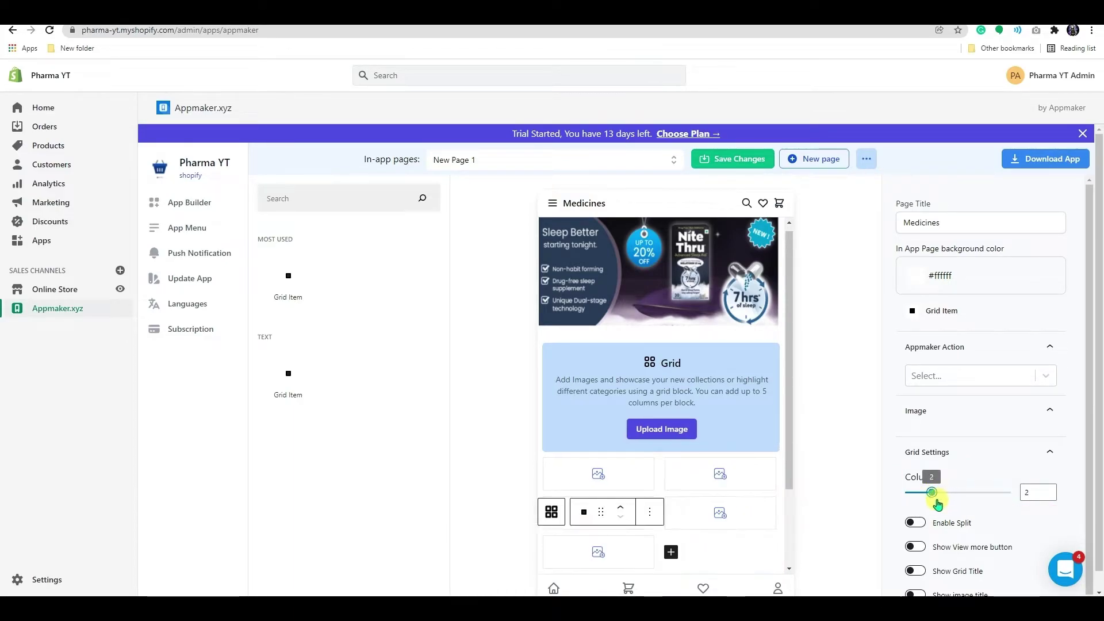
- Insert the disinfecting, temperature check, protective gear and staff masks images into the grid
left_click(652, 438)
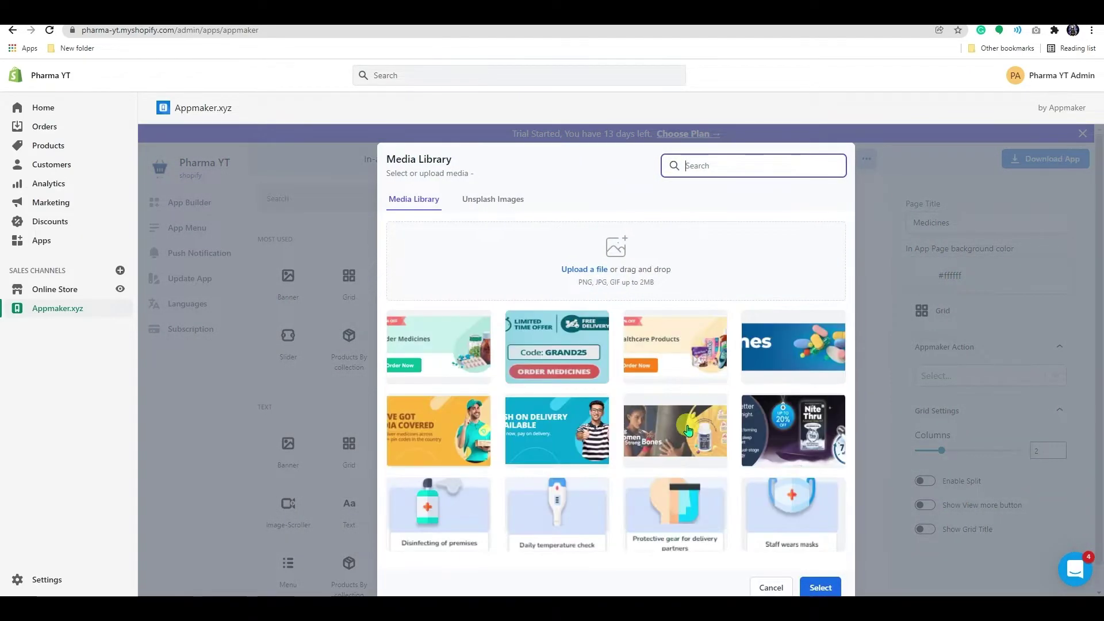
left_click(469, 535)
left_click(567, 527)
left_click(671, 522)
left_click(771, 510)
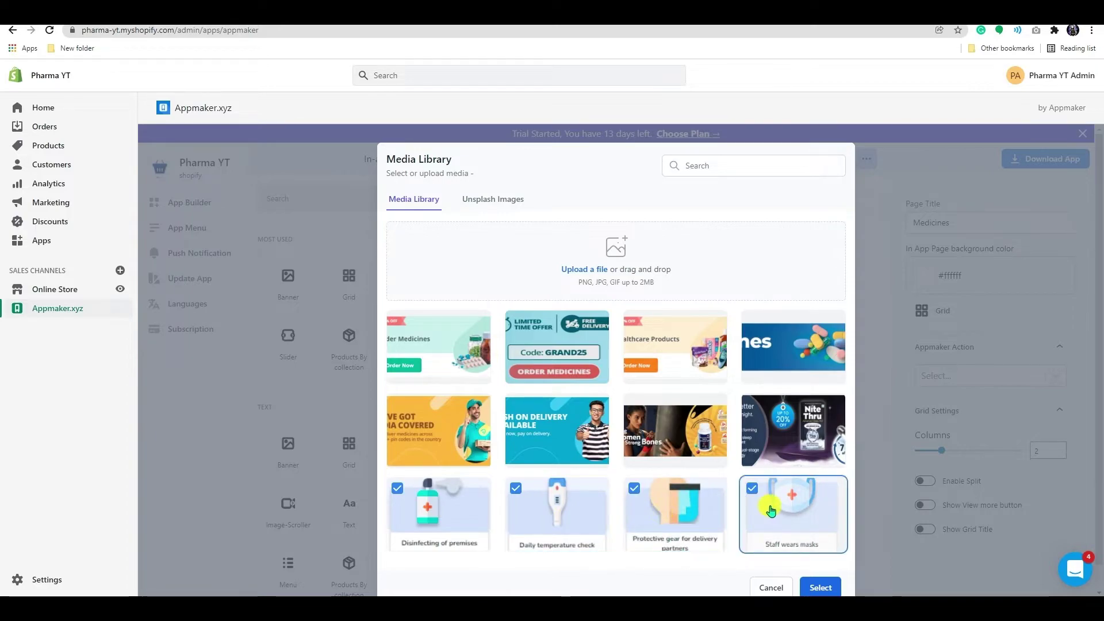
left_click(818, 588)
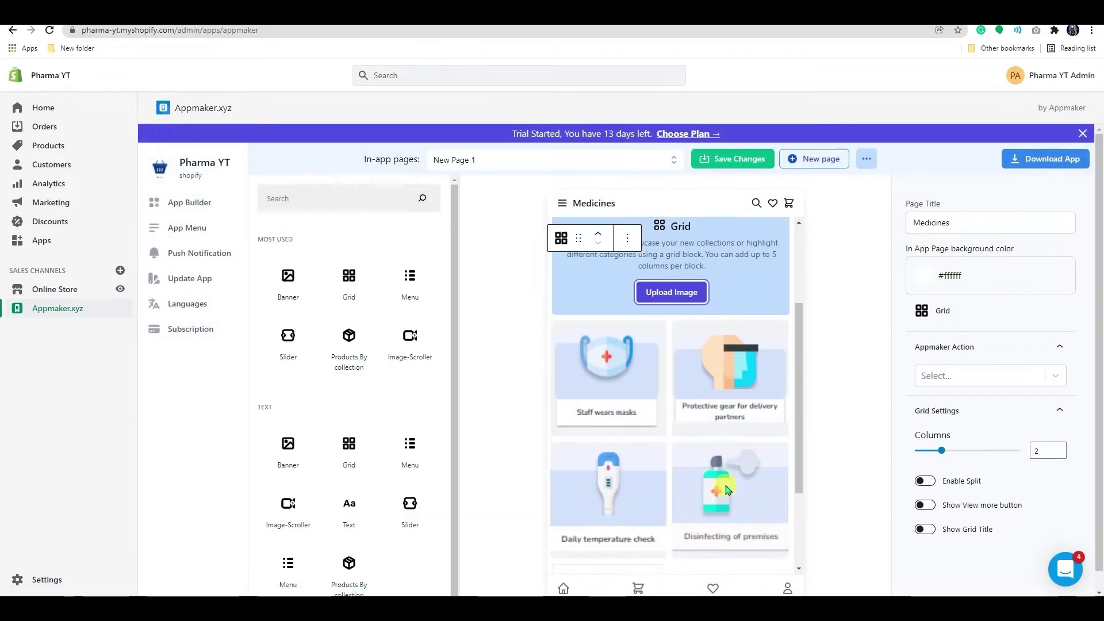
- Move the Disinfecting of premises item up beside Staff wears masks
left_click(726, 489)
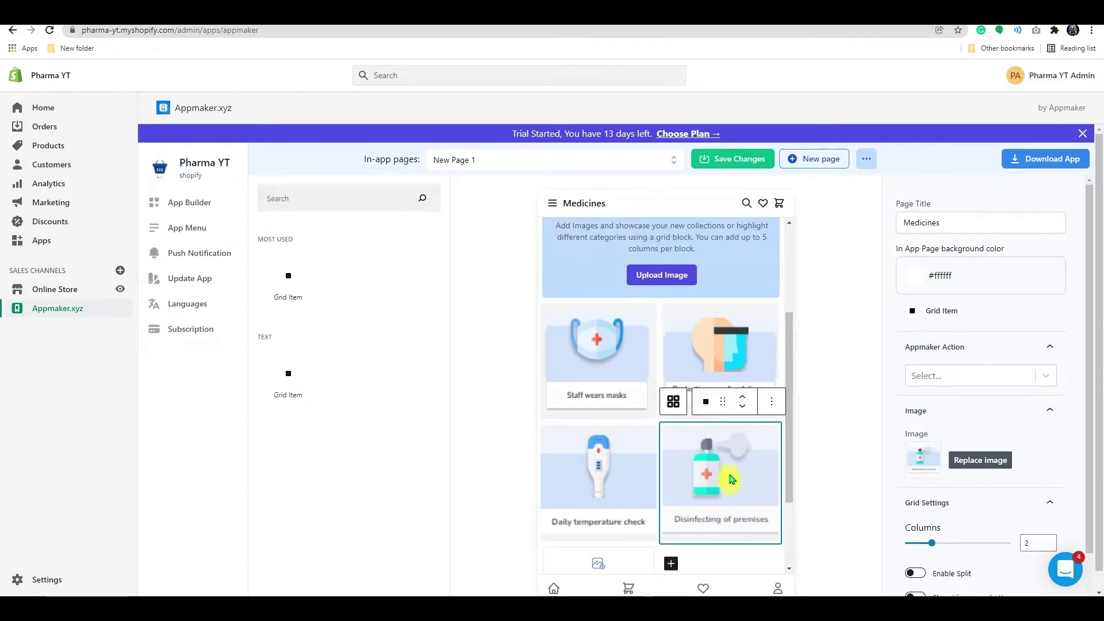
left_click(742, 398)
left_click(628, 395)
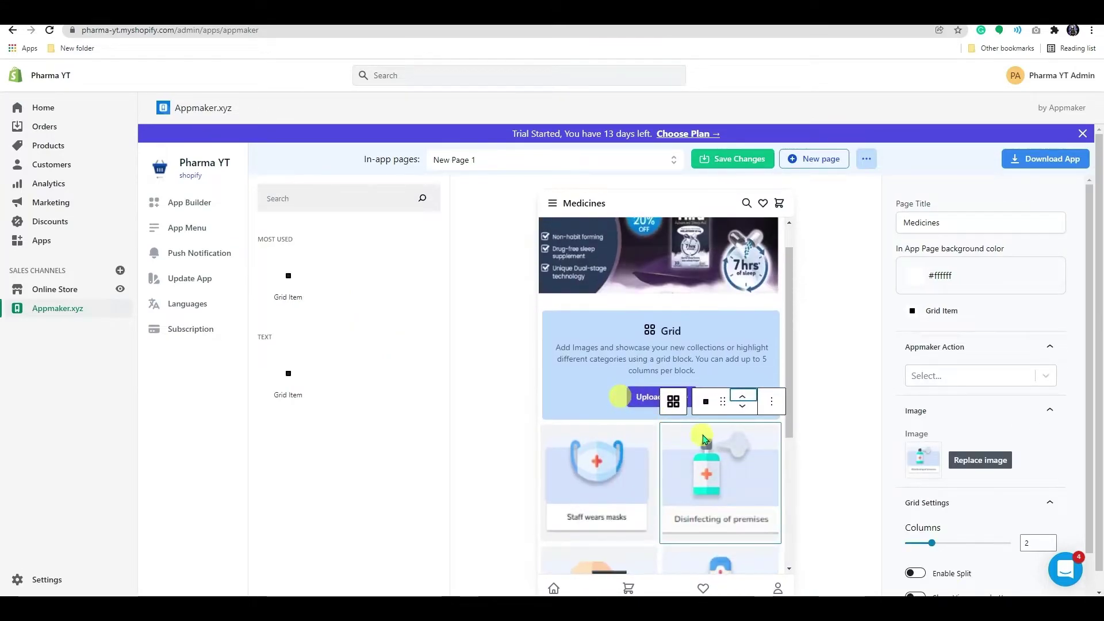
left_click_drag(722, 404, 692, 456)
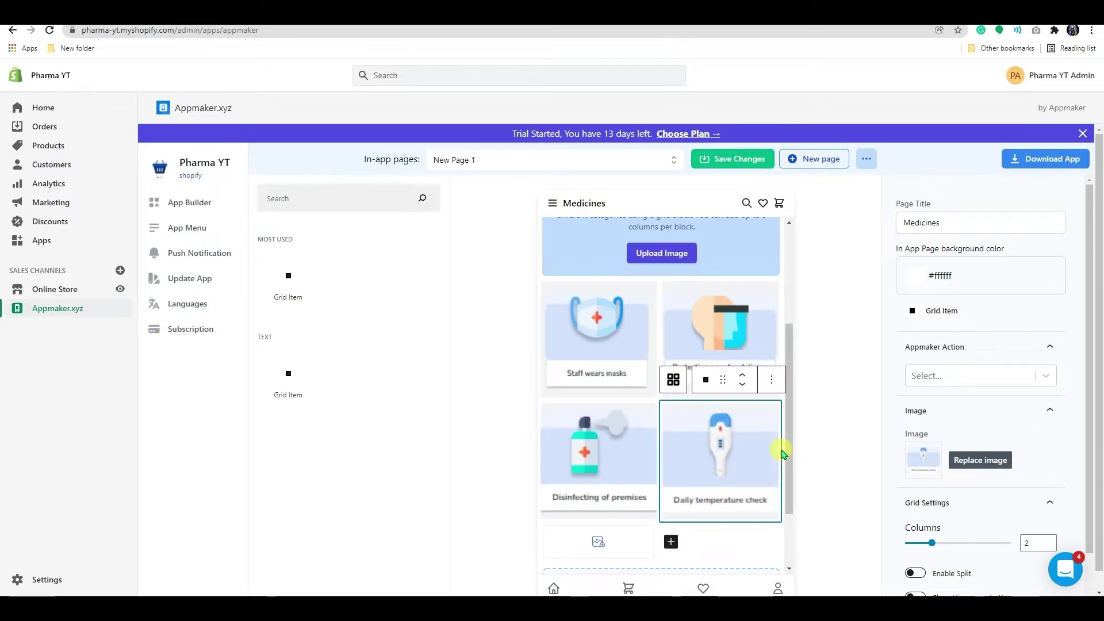
- Enable the grid's View more link and give it the title 'Requirements'
scroll(897, 532, "down", 1)
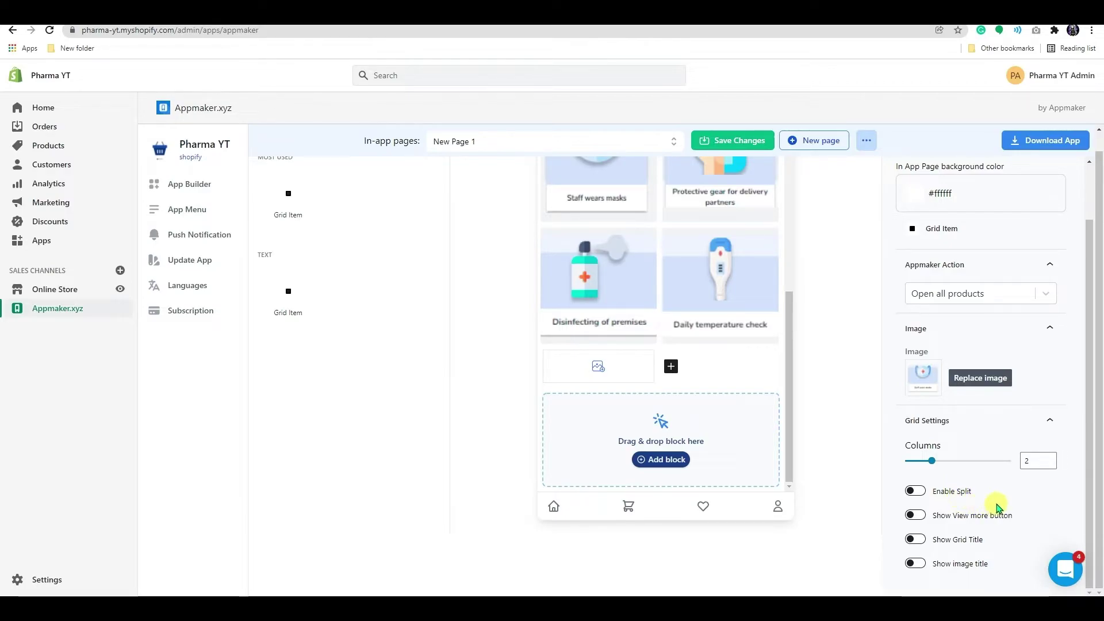
left_click(915, 491)
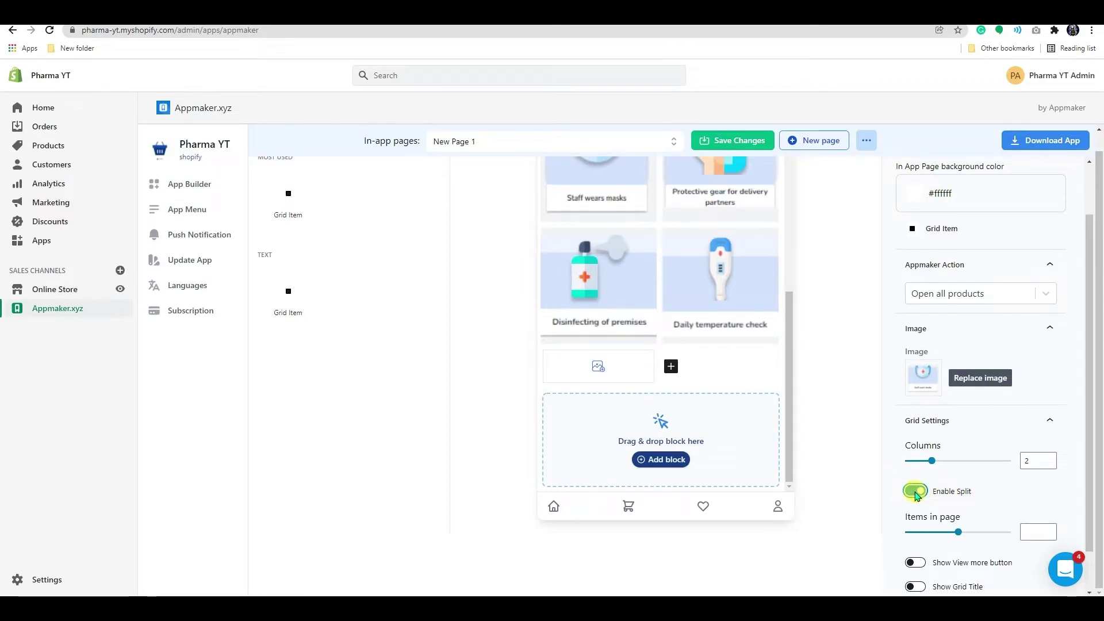
left_click(915, 493)
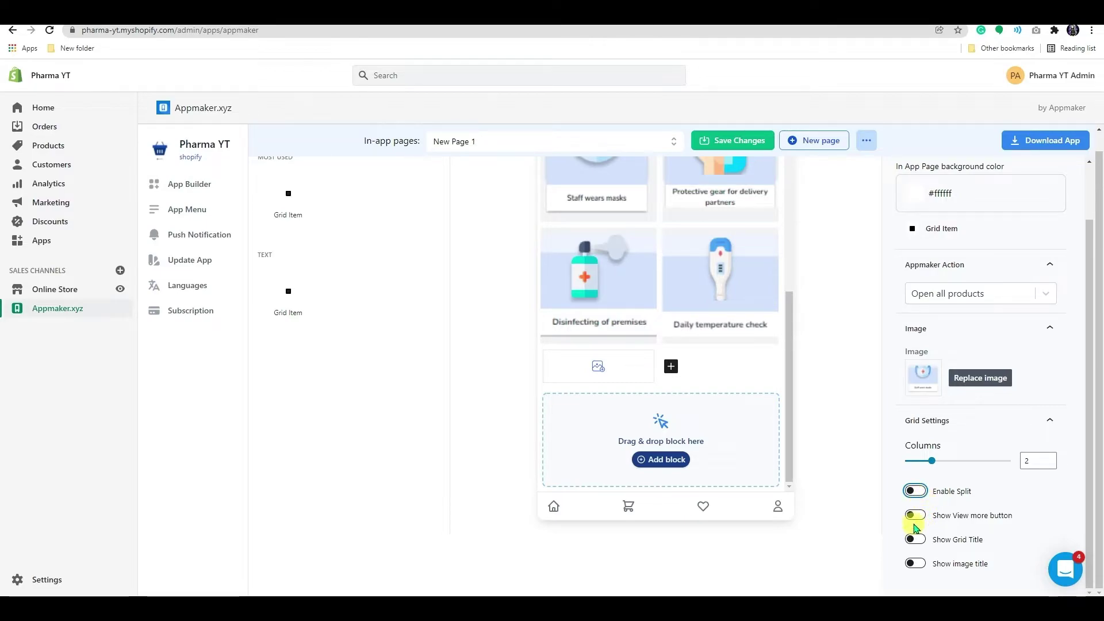
left_click(916, 515)
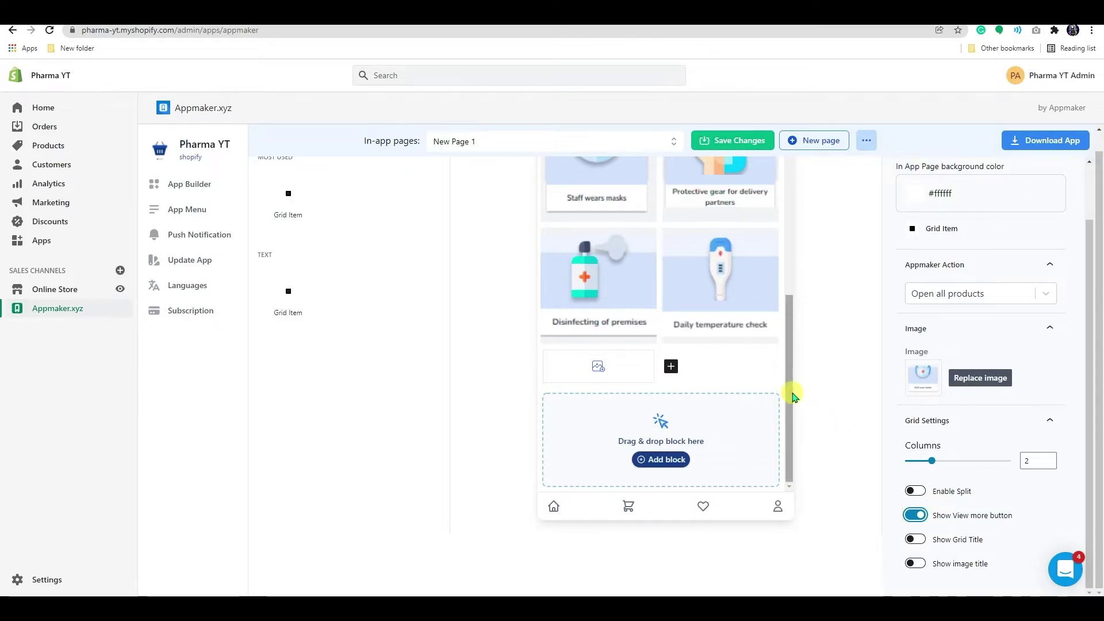
left_click_drag(792, 396, 778, 263)
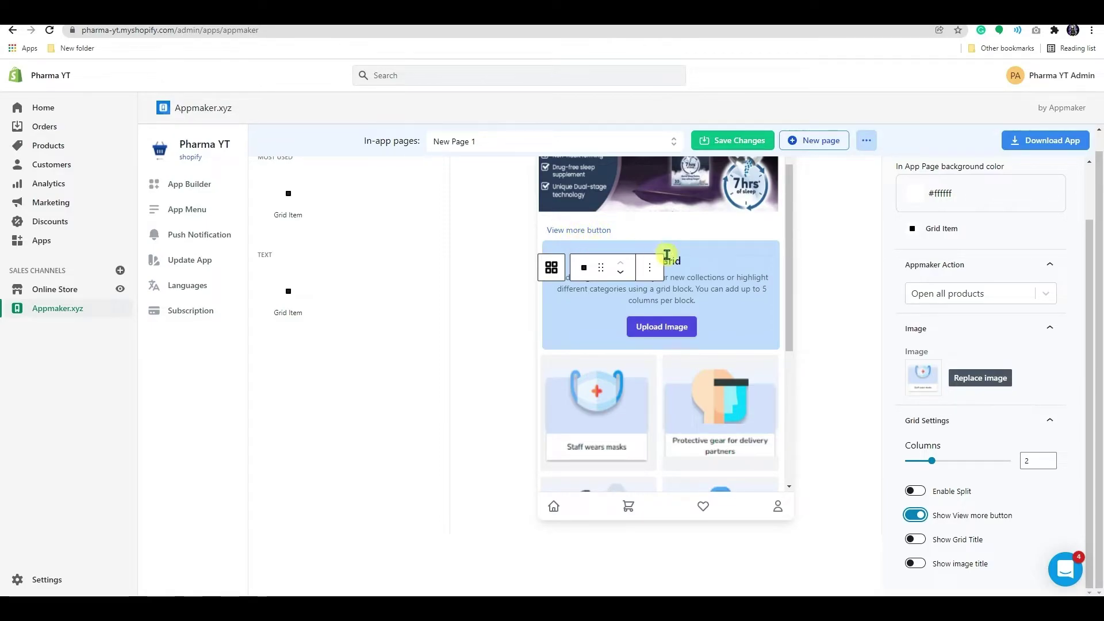
left_click(917, 539)
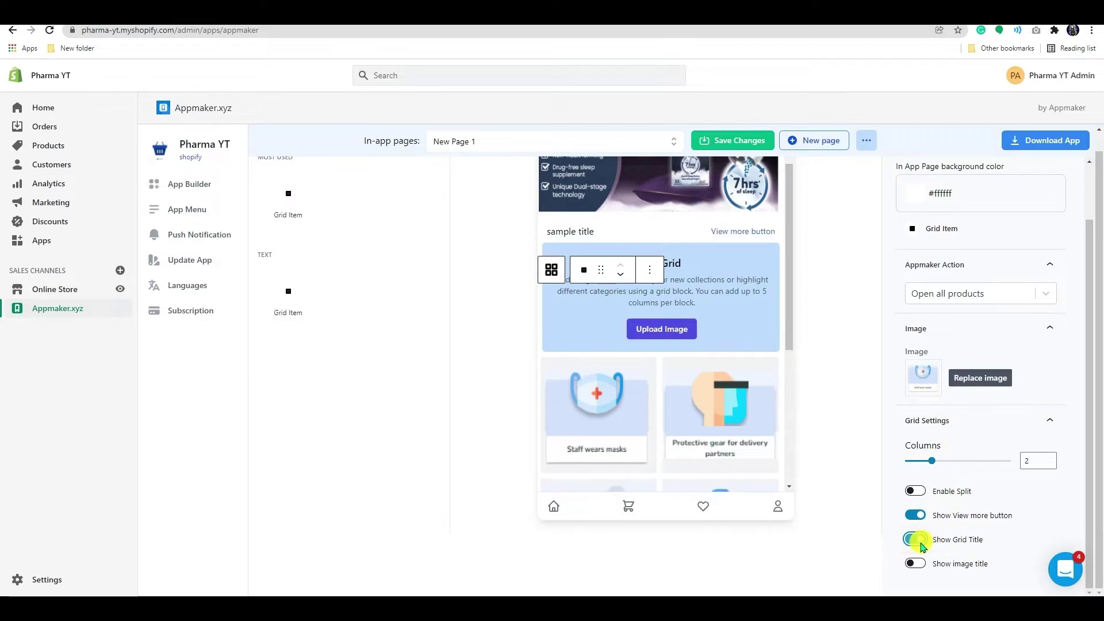
left_click(592, 232)
type("R")
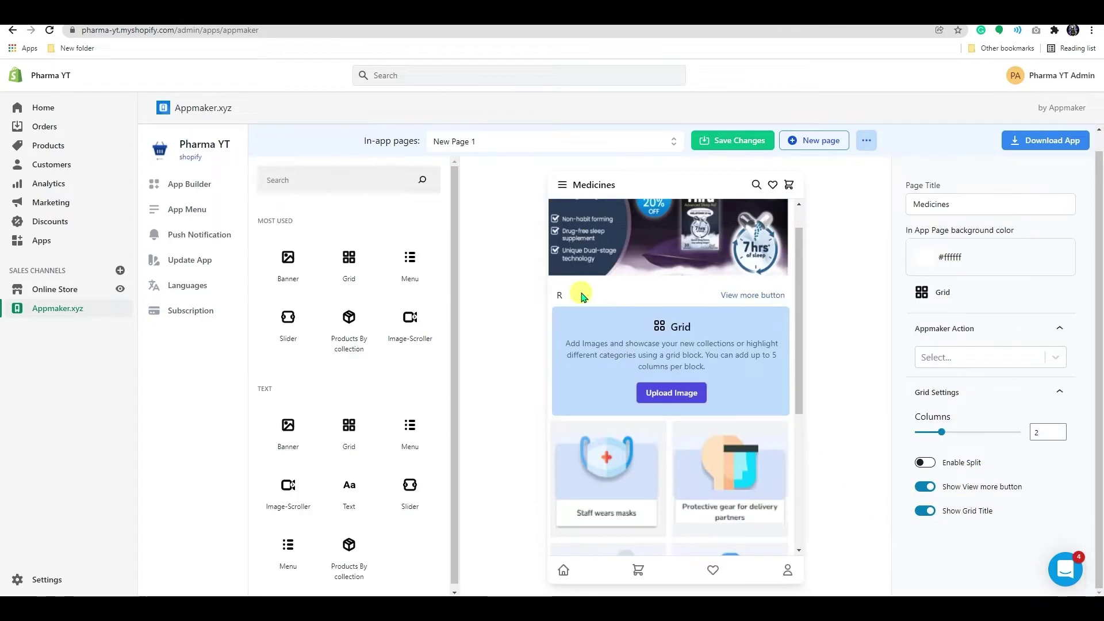
type("equirements")
- Show image captions and caption the Staff wears masks image 'Mask'
left_click(598, 414)
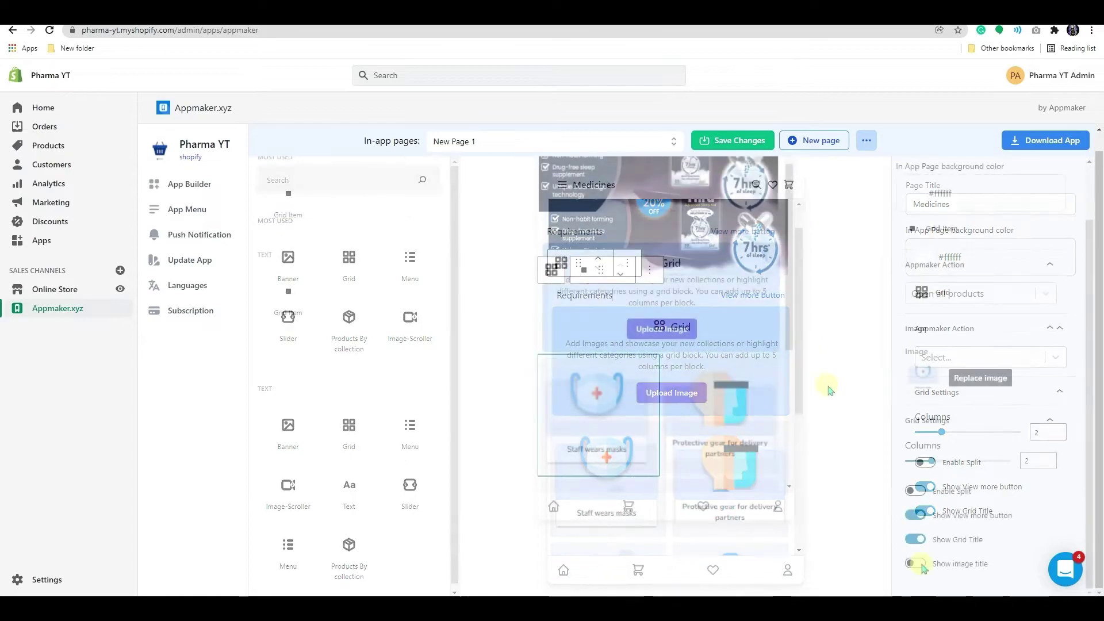
left_click(916, 564)
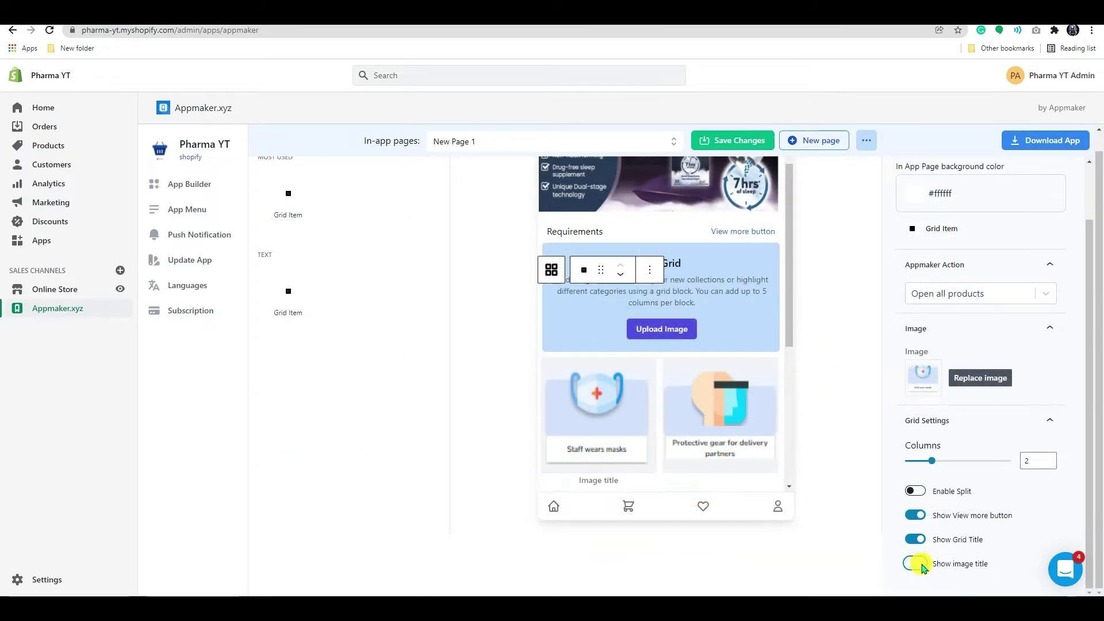
left_click(599, 480)
type("Mask")
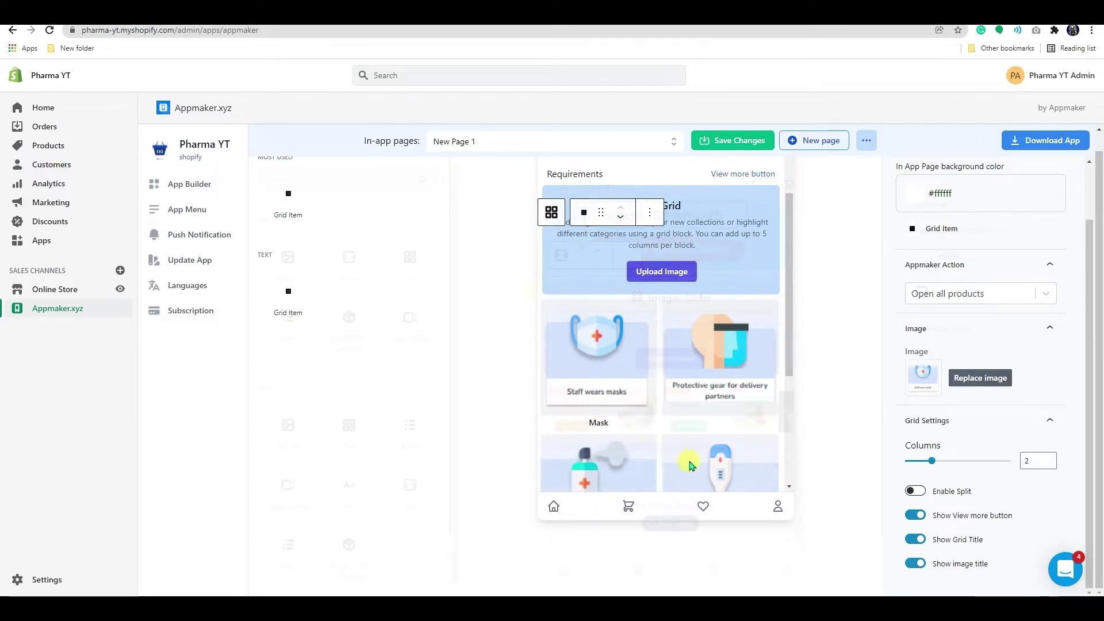
left_click(579, 537)
scroll(598, 512, "down", 10)
scroll(587, 329, "up", 3)
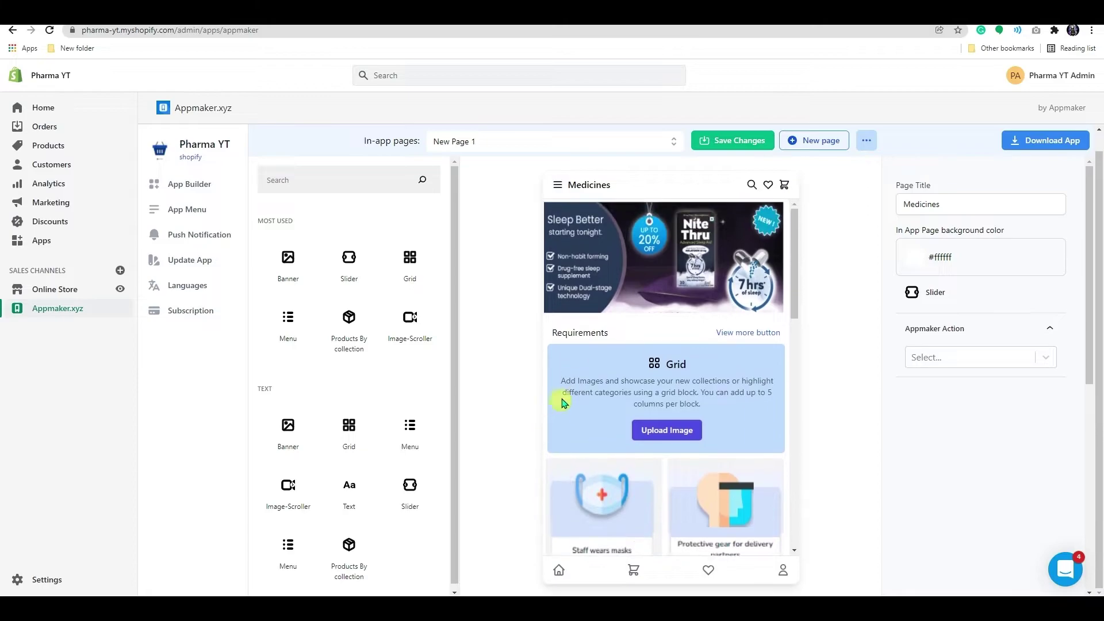
mouse_move(800, 292)
left_mouse_down()
mouse_move(789, 499)
mouse_move(802, 465)
mouse_move(799, 288)
left_mouse_up()
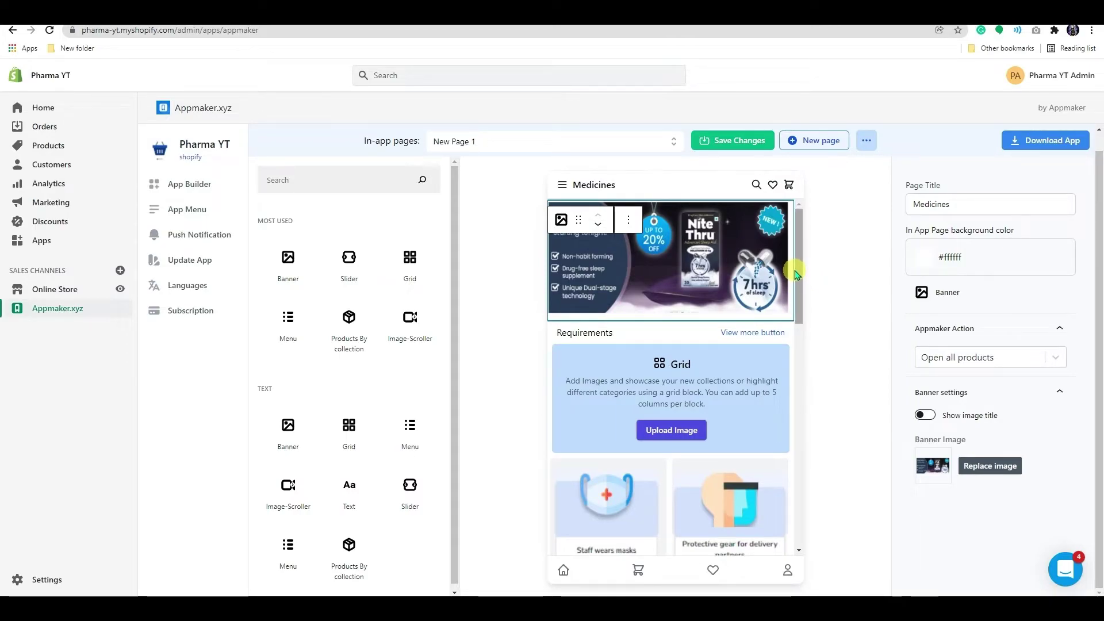
- Add a 'Home' menu item that opens the Medicines in-app page
left_click(186, 210)
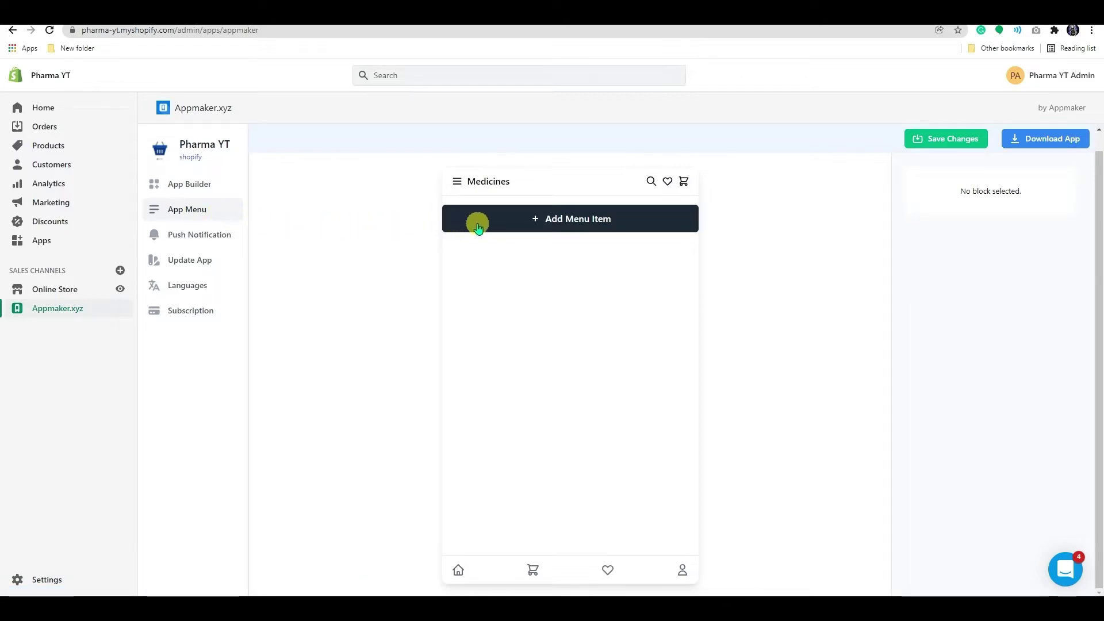
left_click(553, 222)
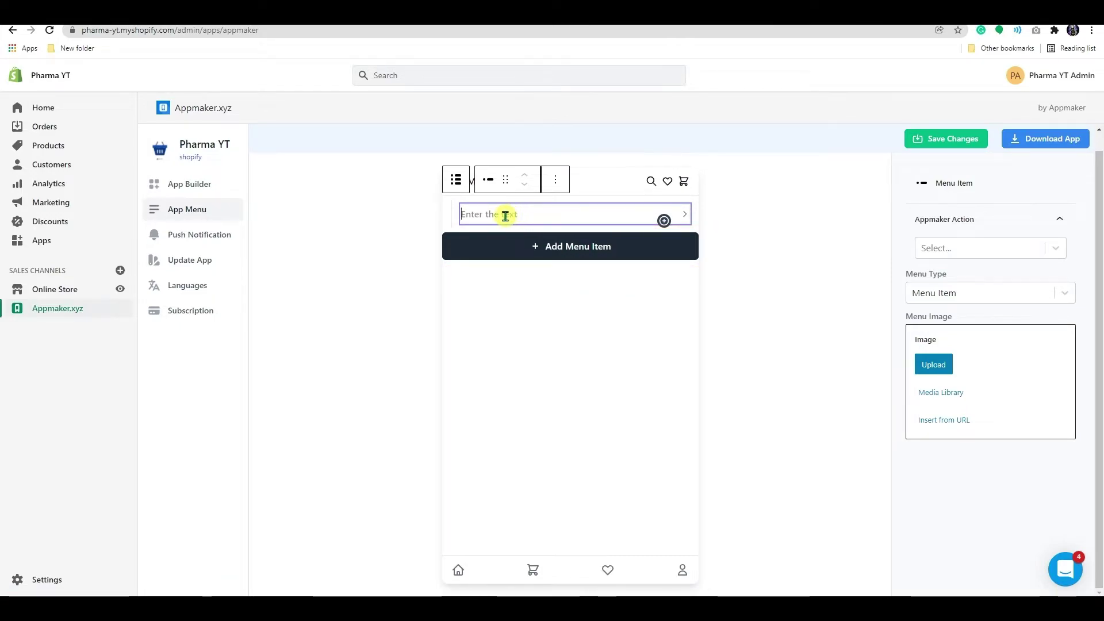
type("Home")
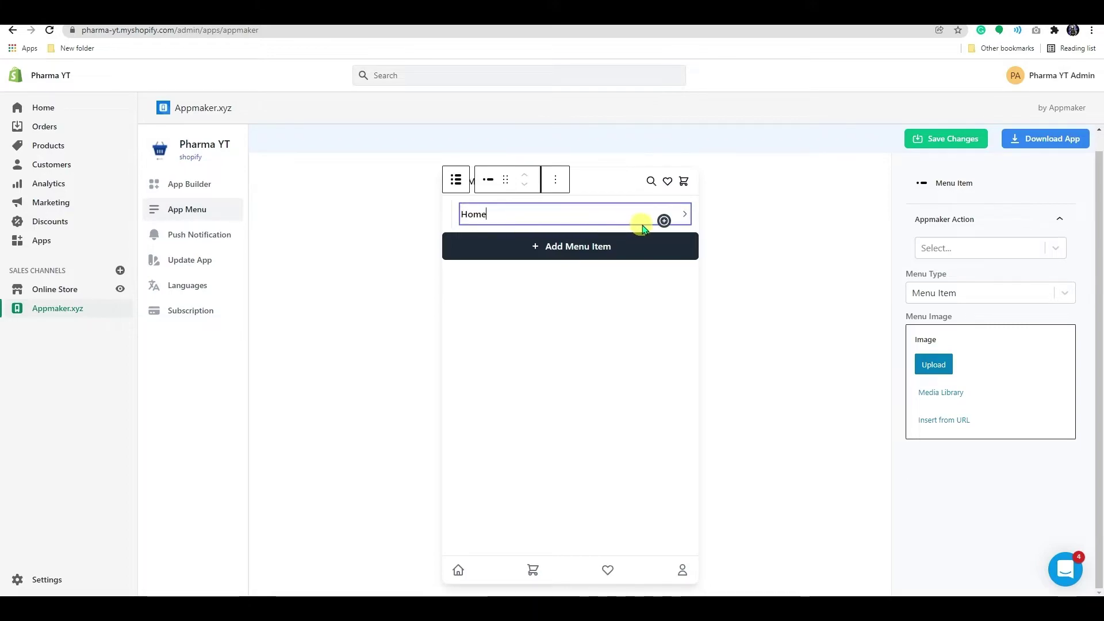
left_click(932, 249)
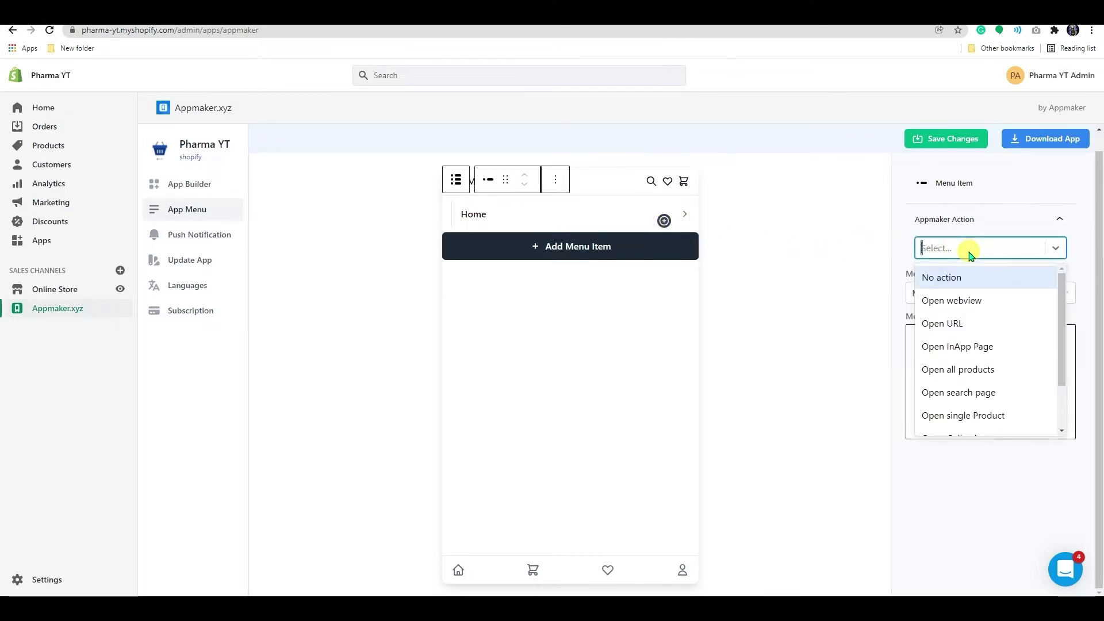
left_click(990, 348)
left_click(986, 334)
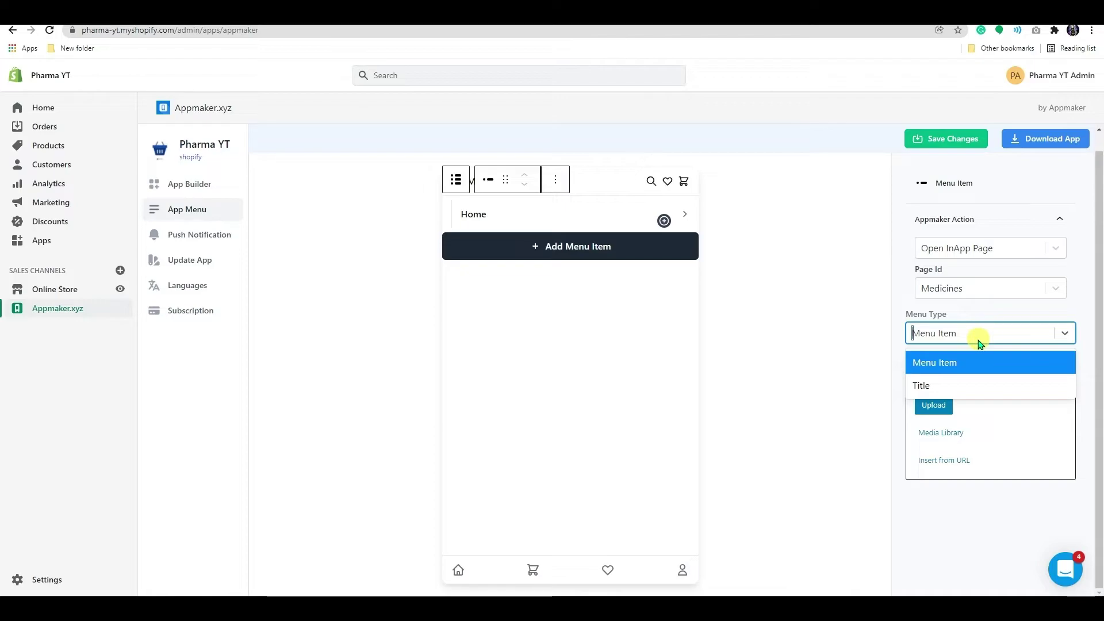
left_click(953, 362)
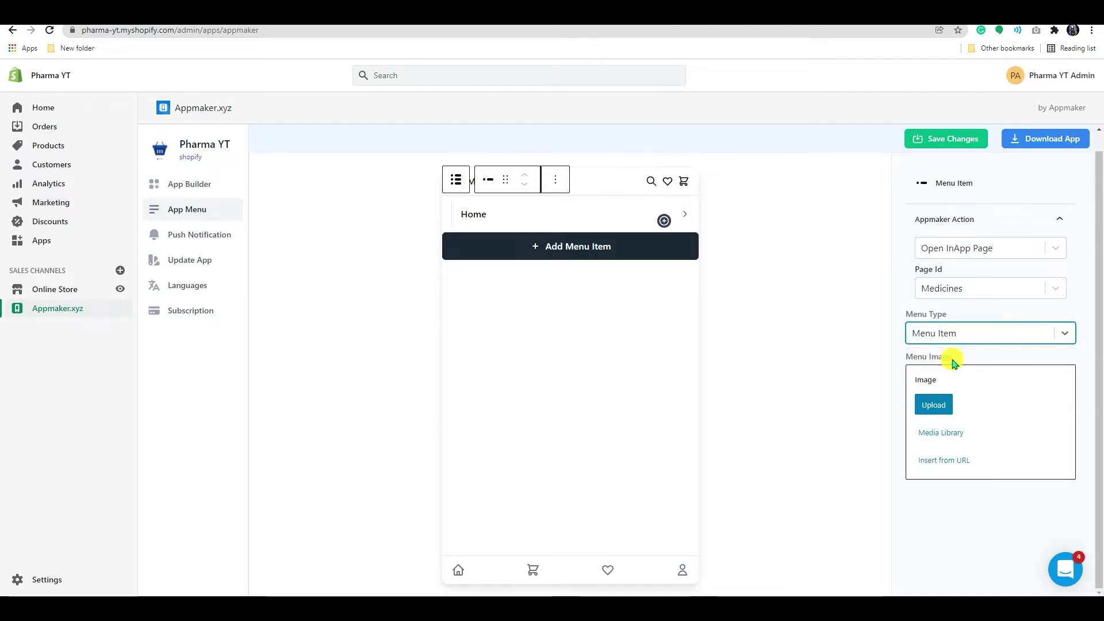
- Upload the house icon as the Home item's menu image
left_click(933, 404)
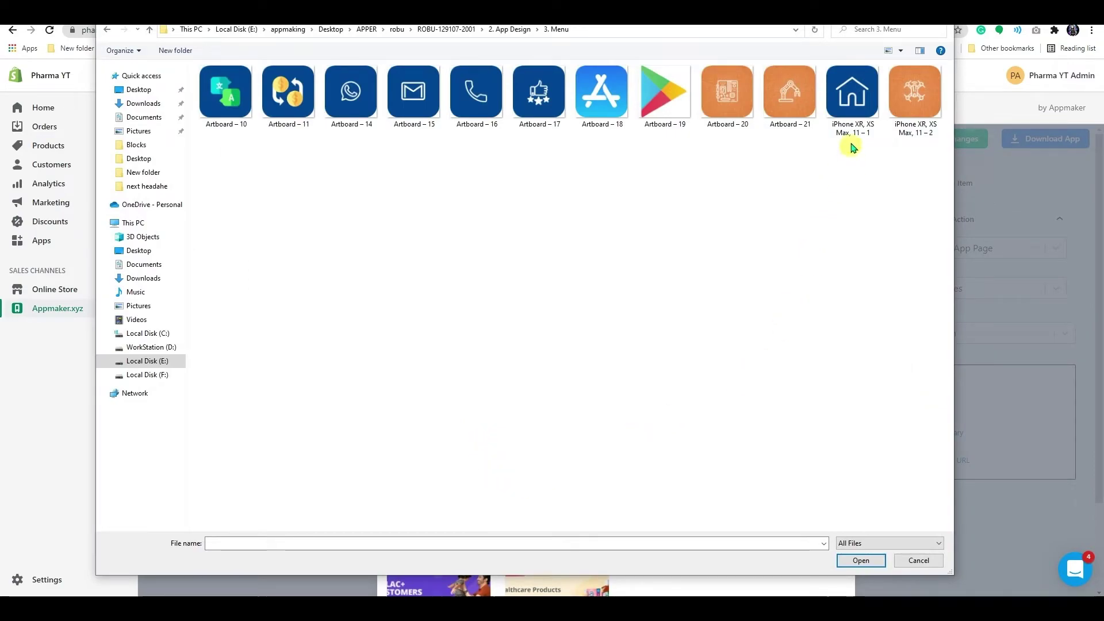
left_click(851, 101)
left_click(863, 561)
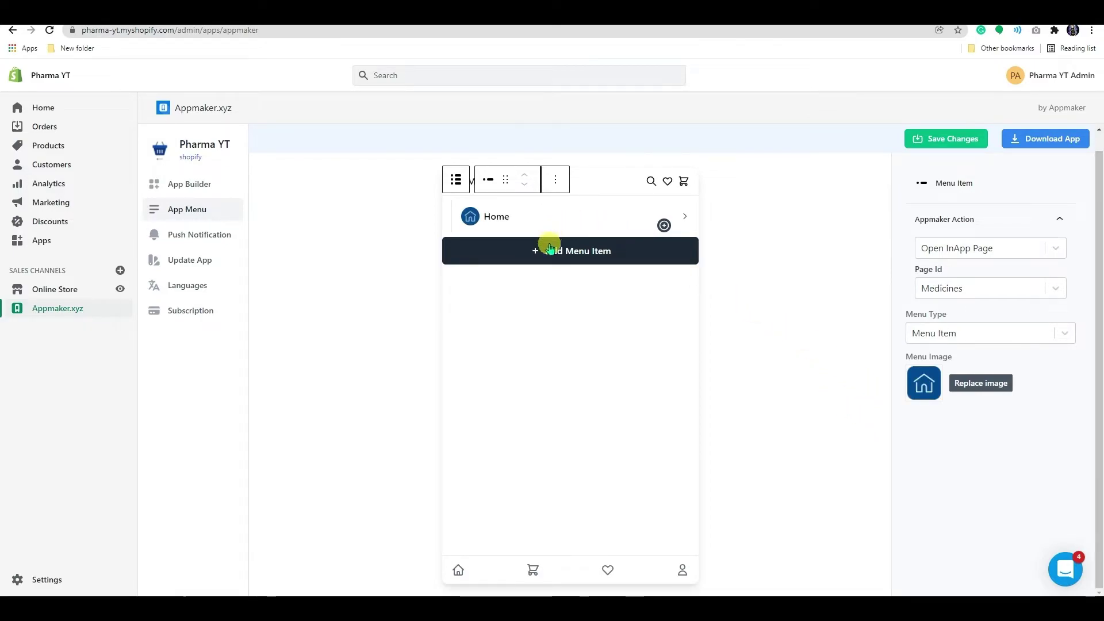
- Add 'Category' as a section-title menu item and a new item below Stress Relief
left_click(575, 251)
type("Category")
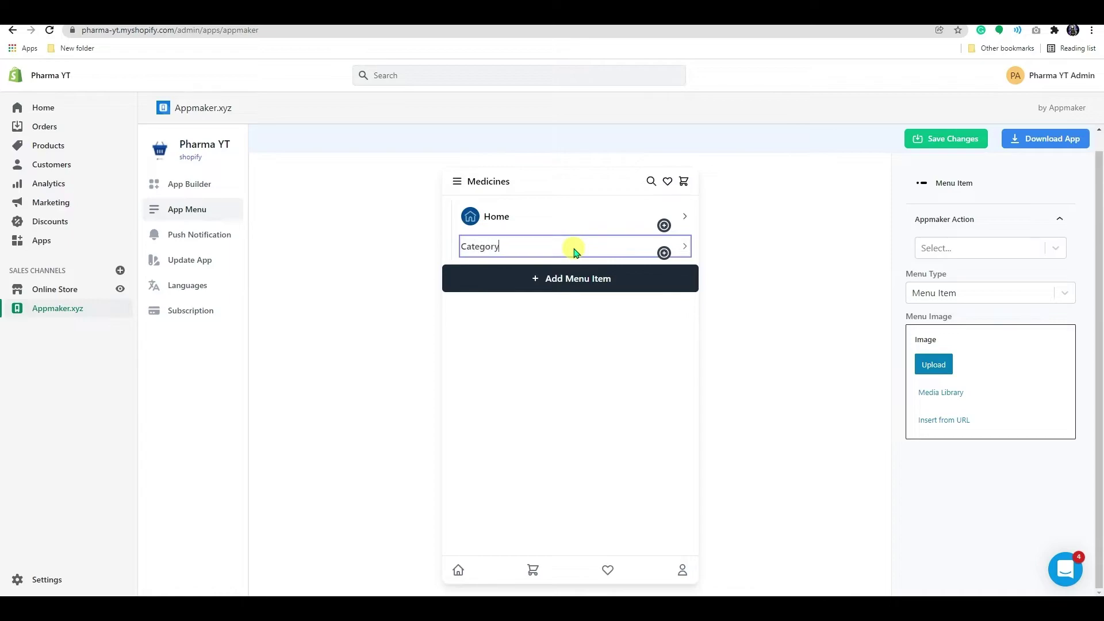
left_click(978, 348)
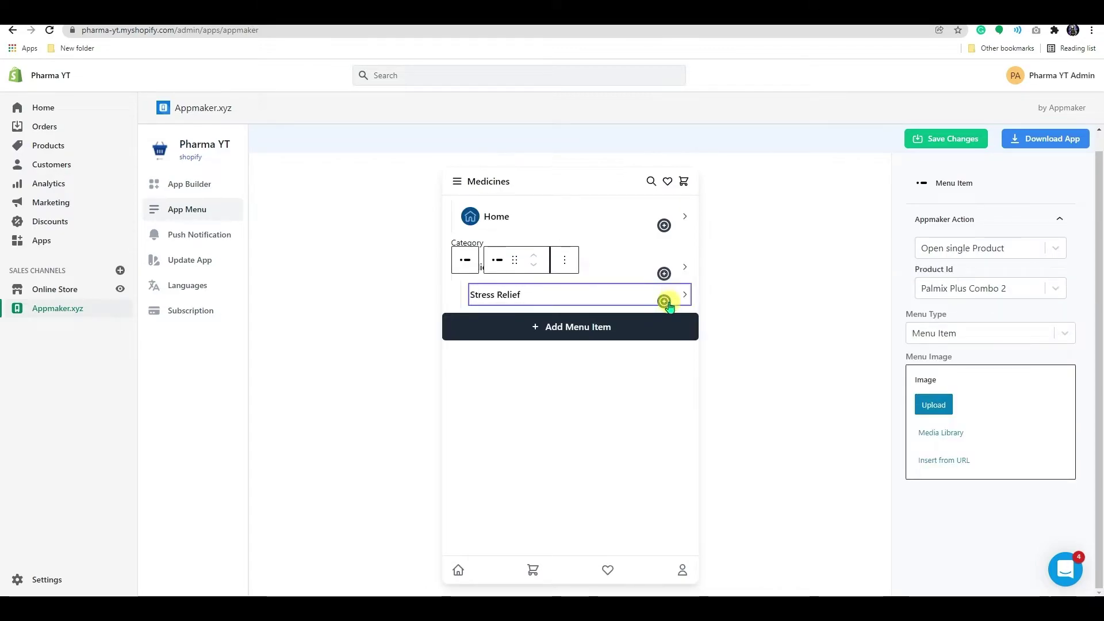
left_click(664, 301)
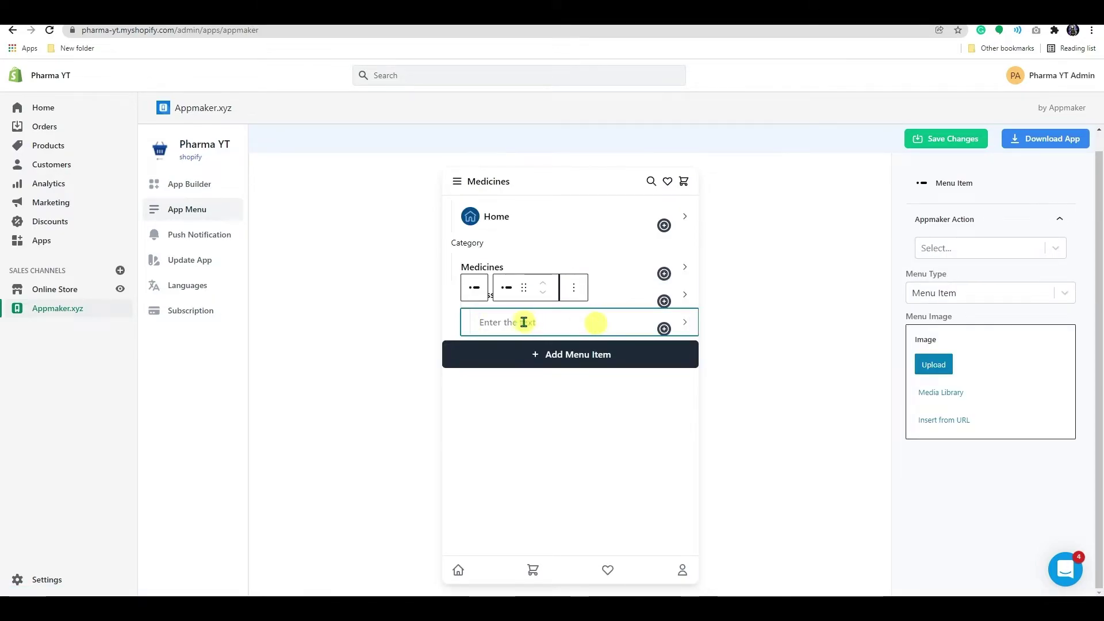
left_click(521, 322)
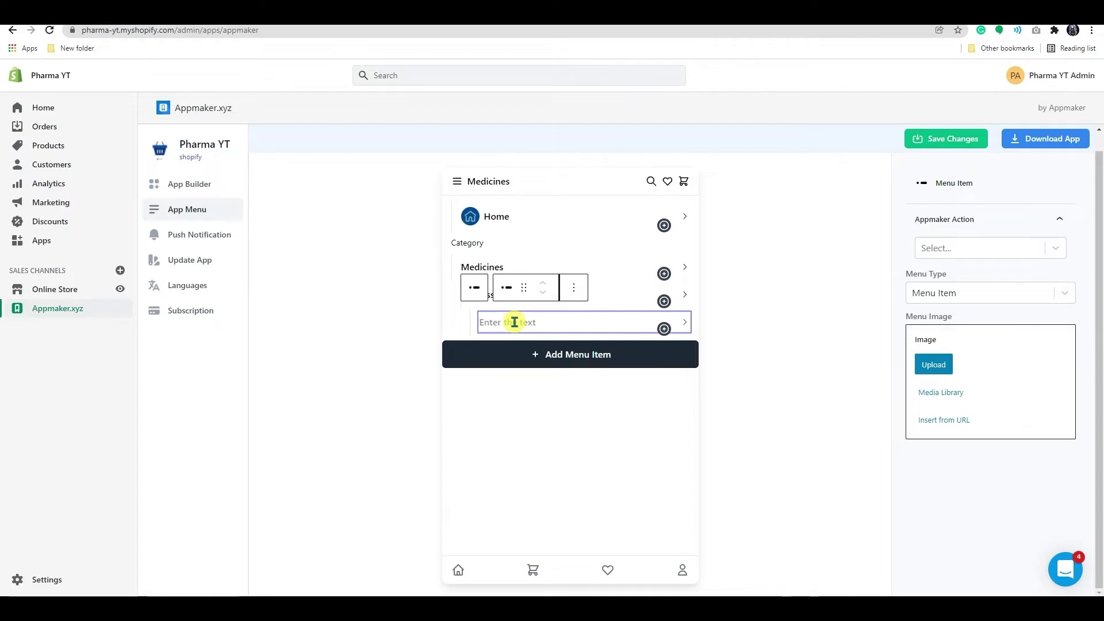
type("S")
type("a")
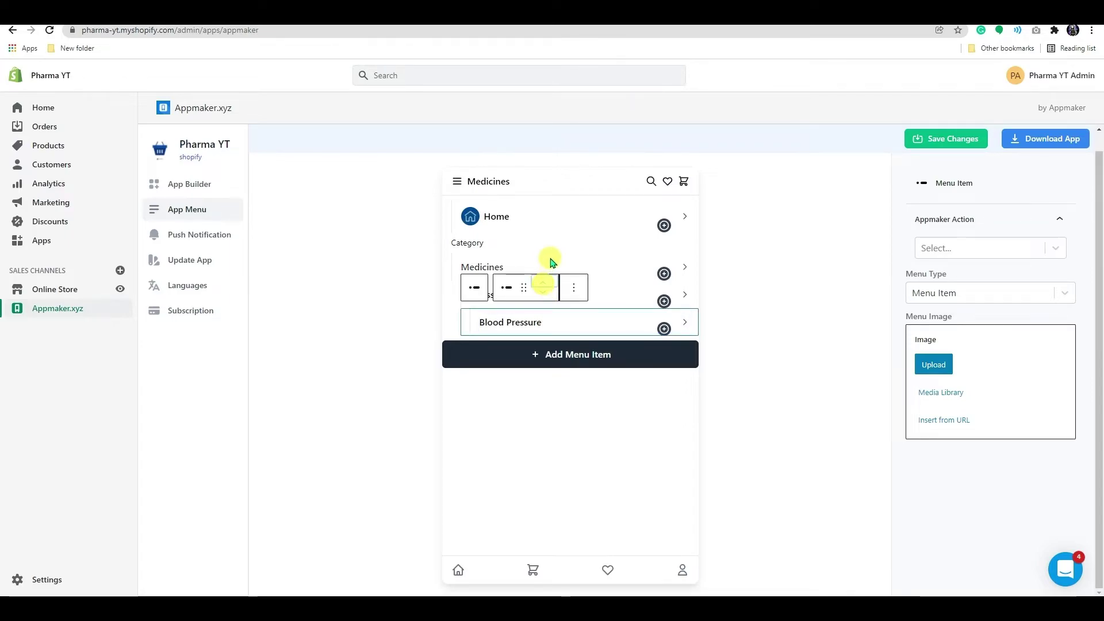
- Review the Medicines, Blood Pressure and Home items, then save the menu changes
left_click(496, 265)
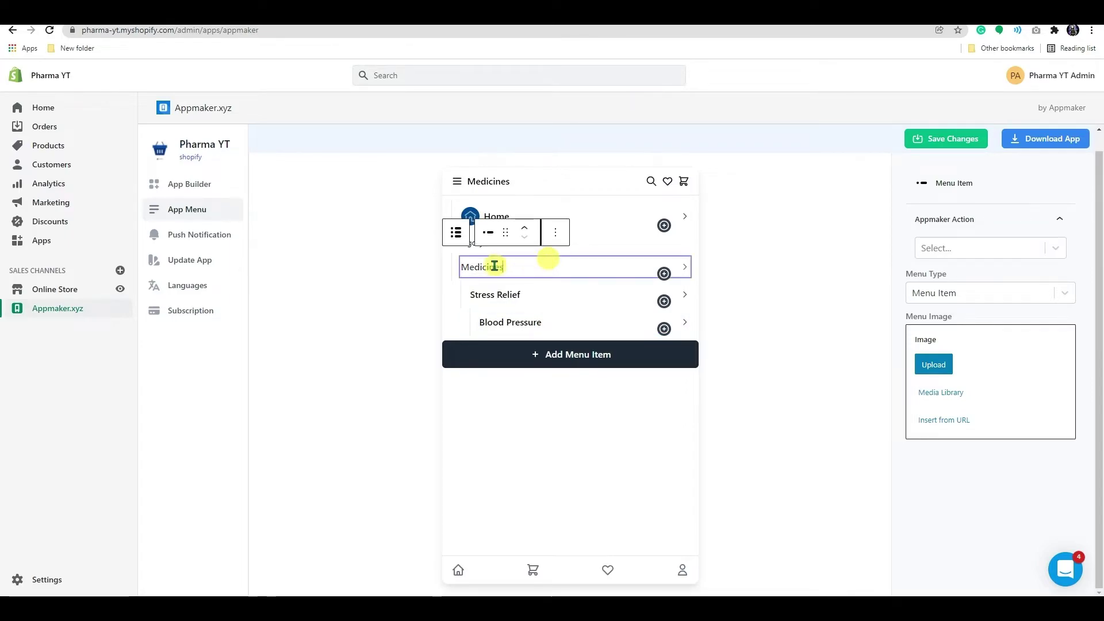
left_click(523, 226)
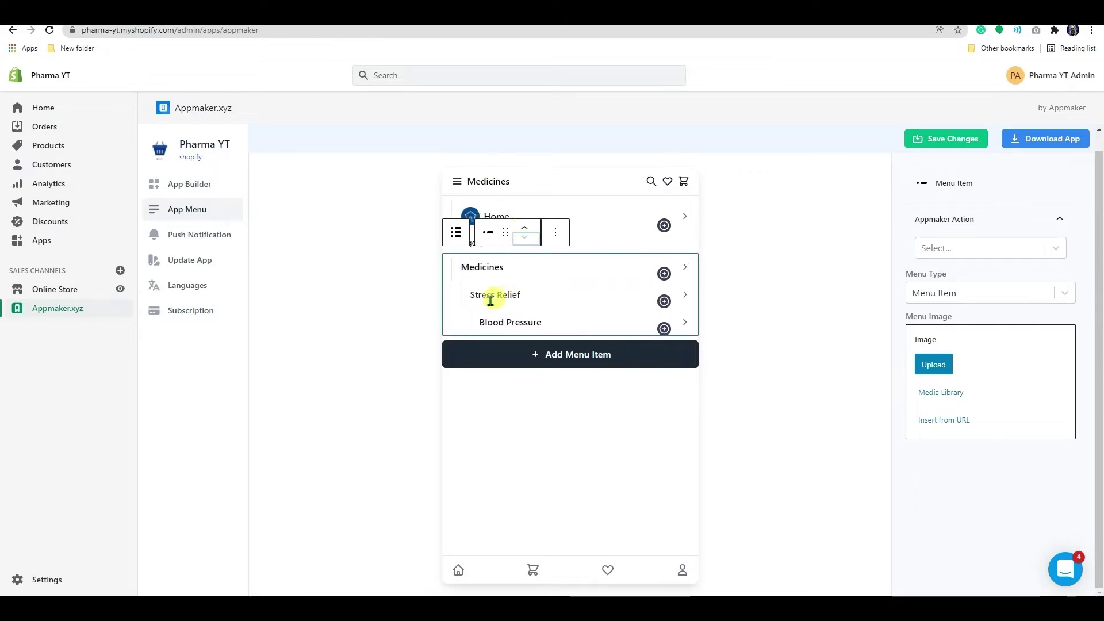
left_click(473, 310)
left_click(500, 219)
left_click_drag(505, 201, 467, 196)
left_click(512, 319)
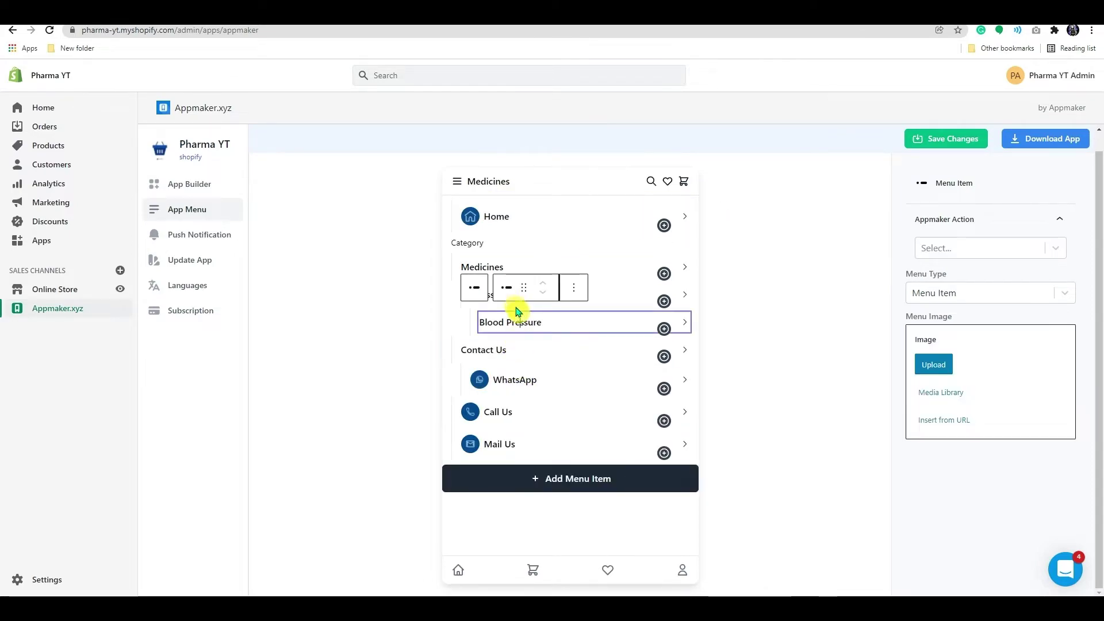
left_click(453, 203)
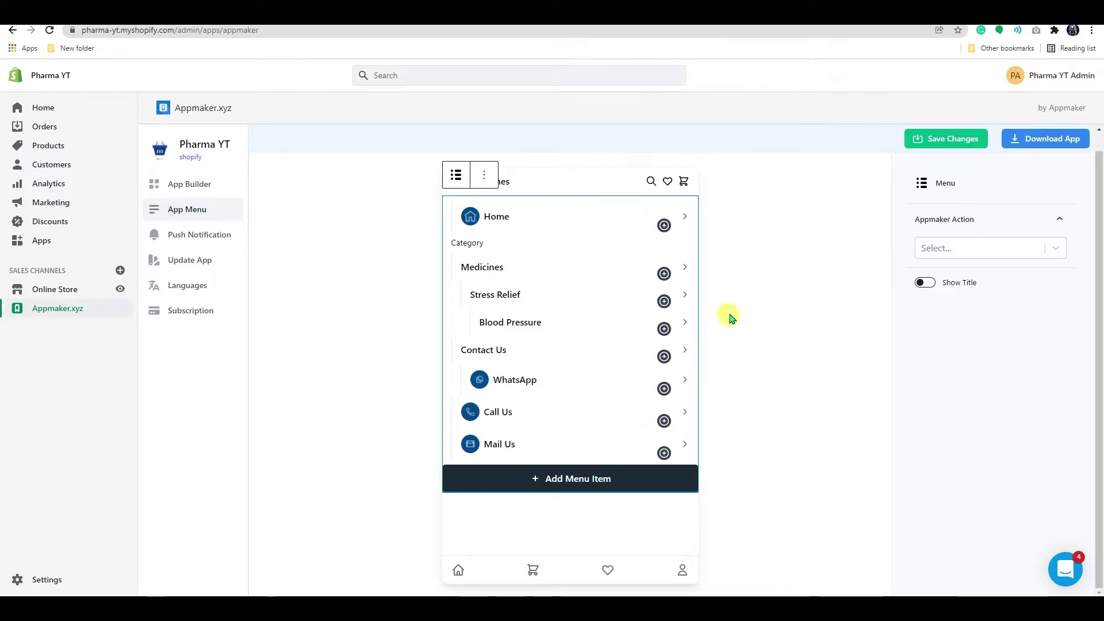
left_click(924, 138)
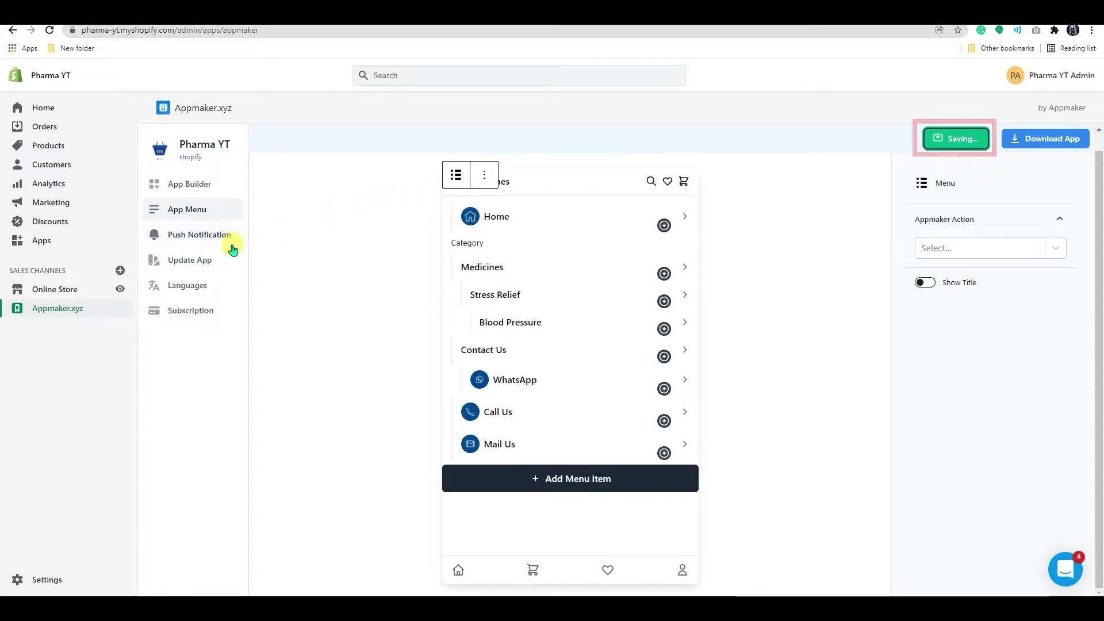
- Upload App-Icon.png as the Pharma YT app icon
left_click(193, 261)
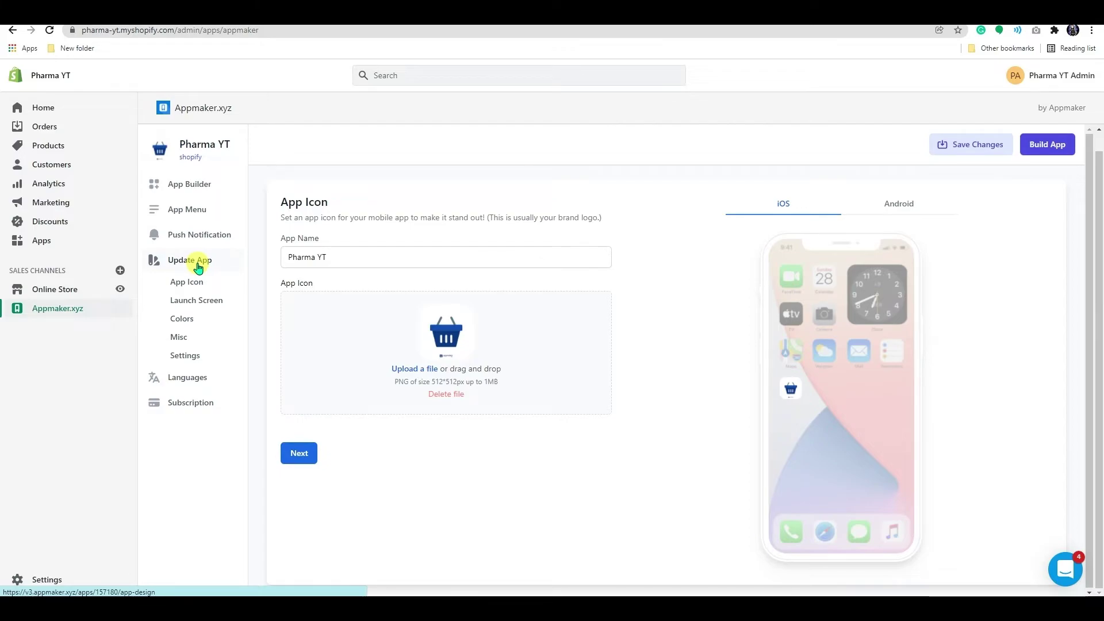
left_click(428, 377)
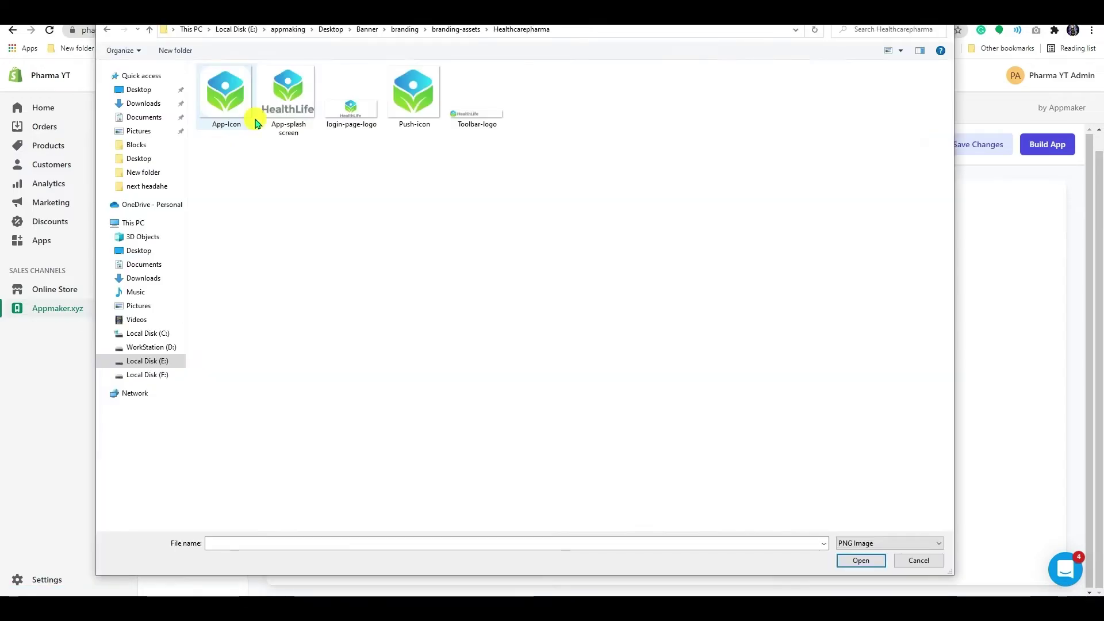
left_click(244, 111)
left_click(861, 560)
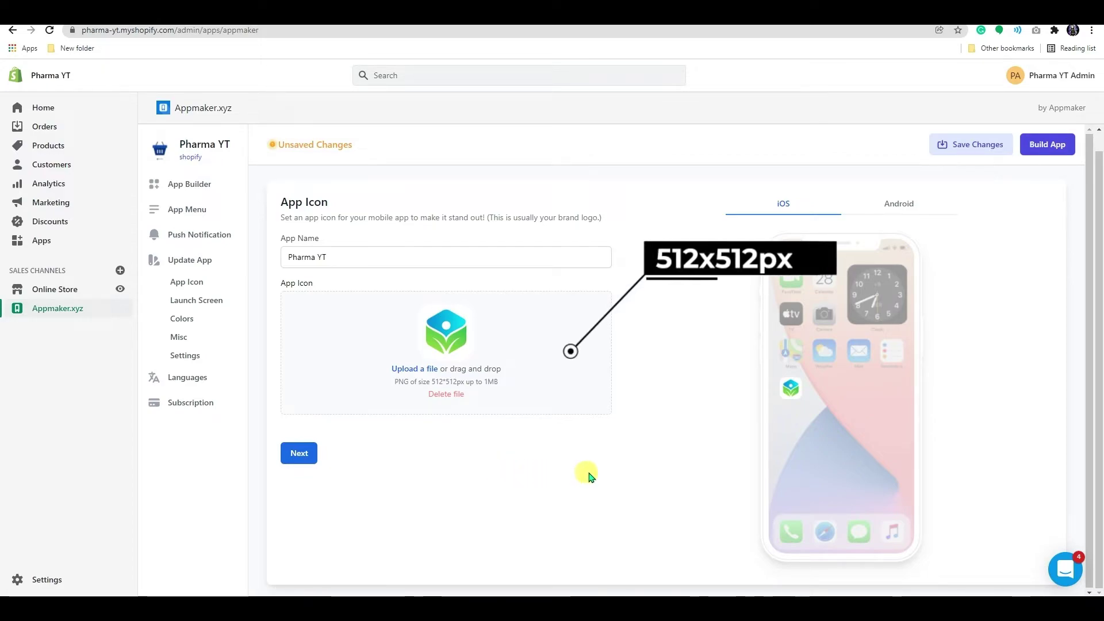
- Upload the App-splash screen image as the launch screen's HealthLife logo
left_click(298, 453)
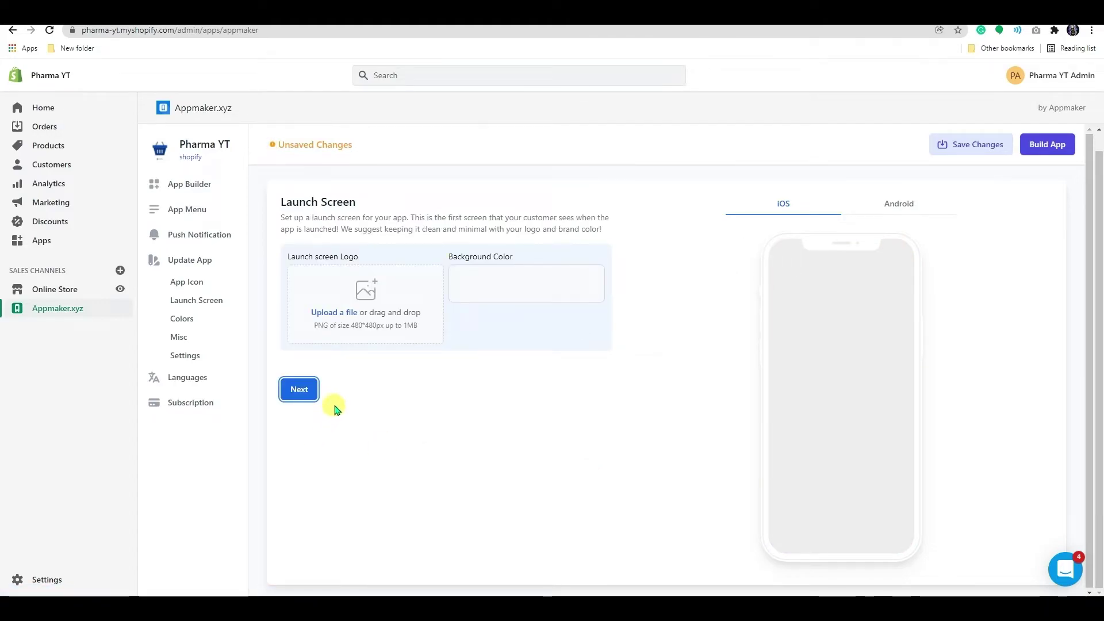
left_click(369, 322)
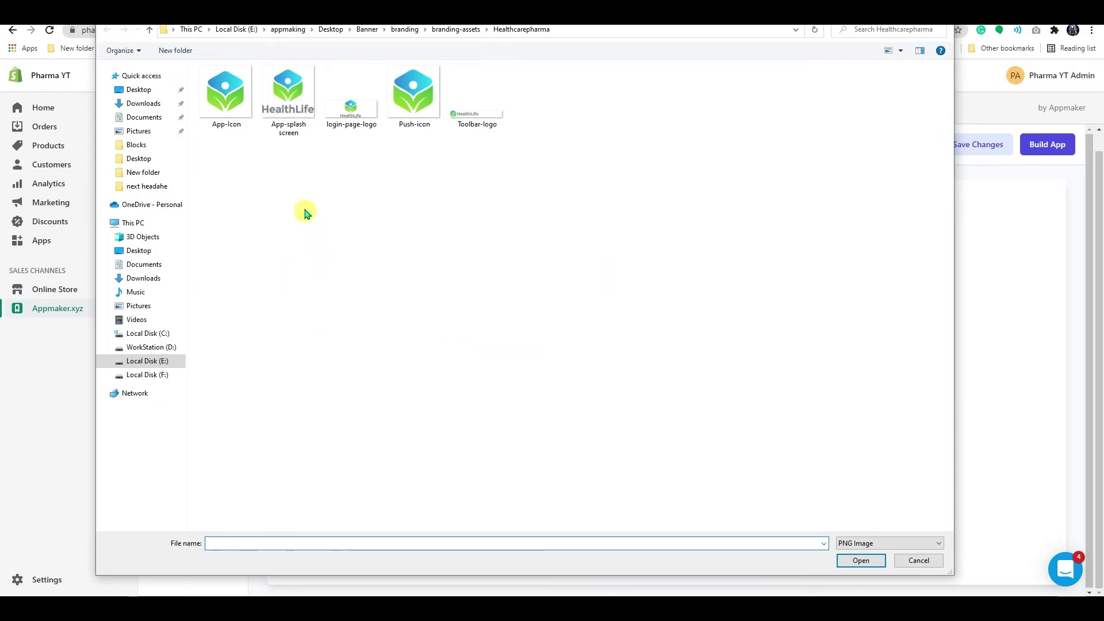
left_click(288, 115)
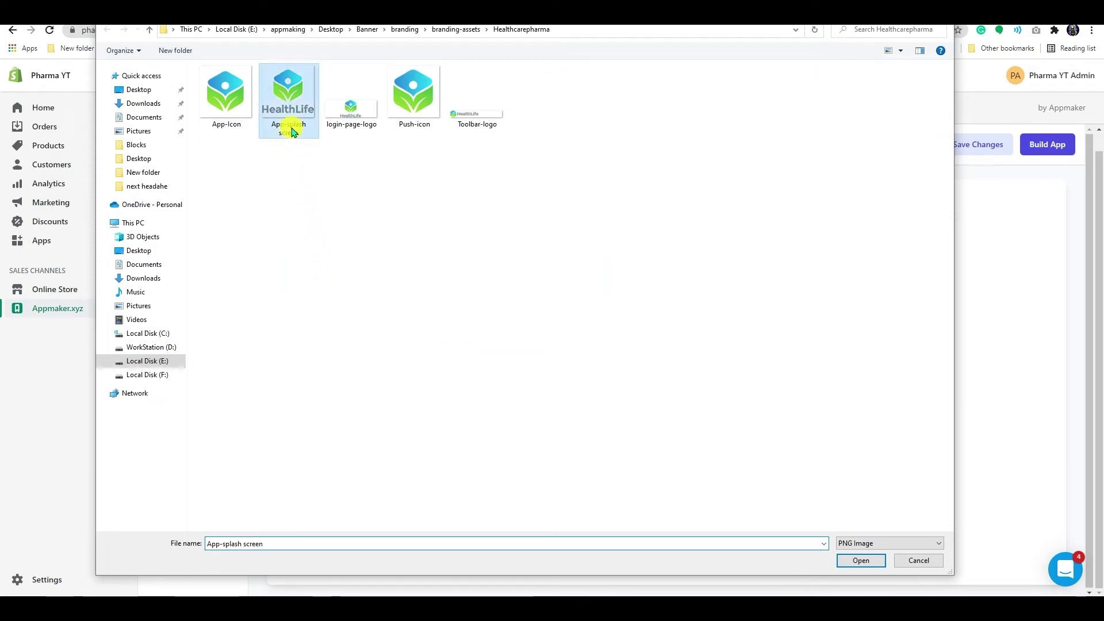
left_click(860, 560)
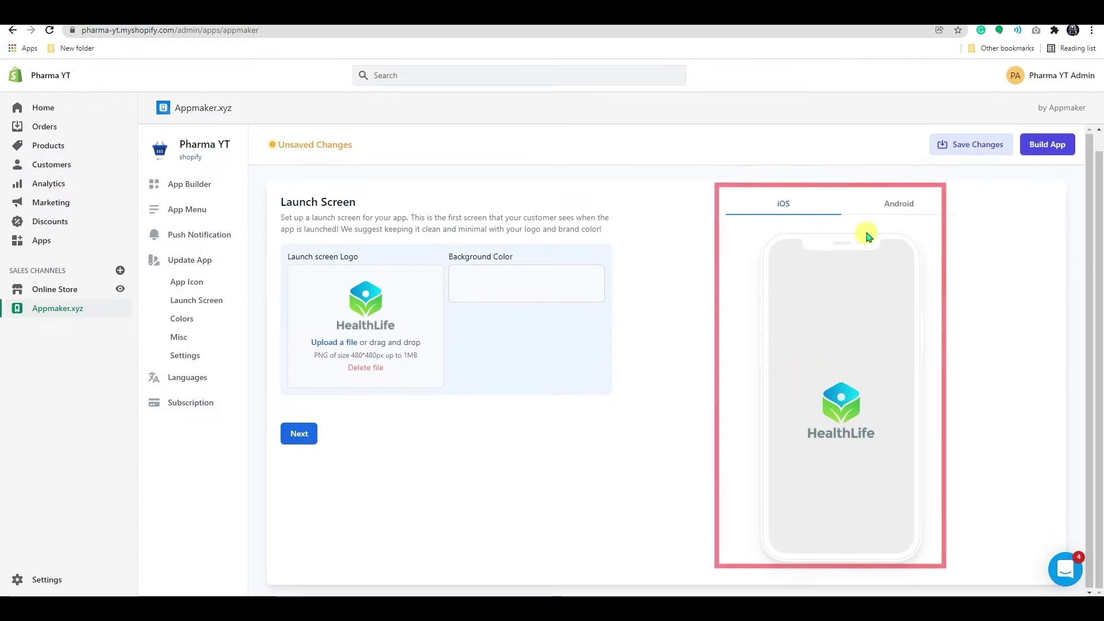
- Set the launch screen background to light lavender #b5addd
left_click(877, 206)
left_click(792, 208)
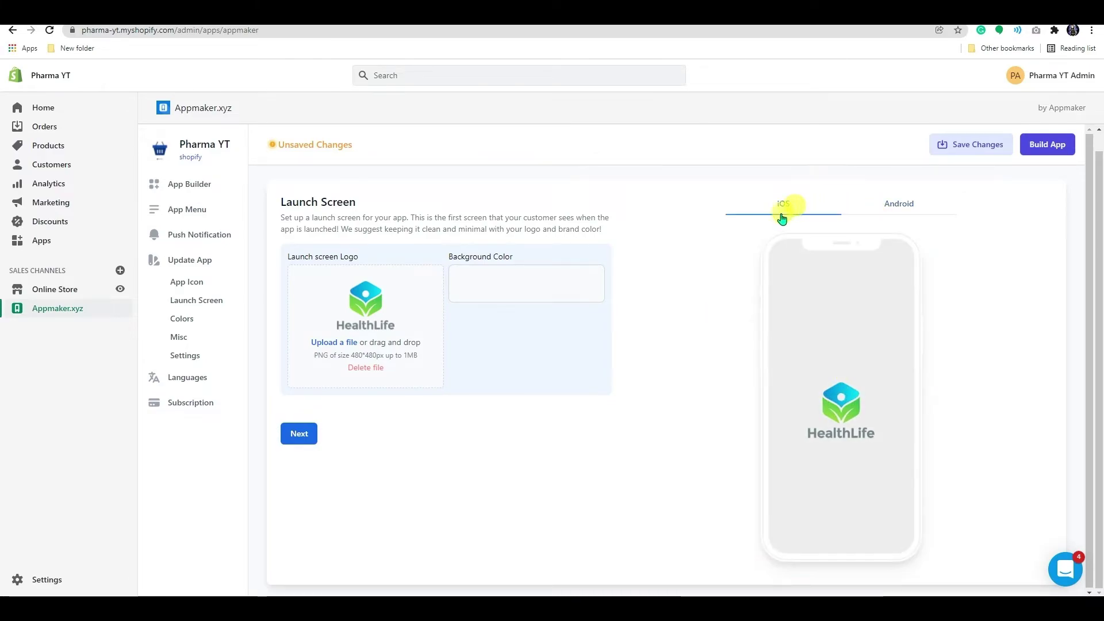
left_click(525, 275)
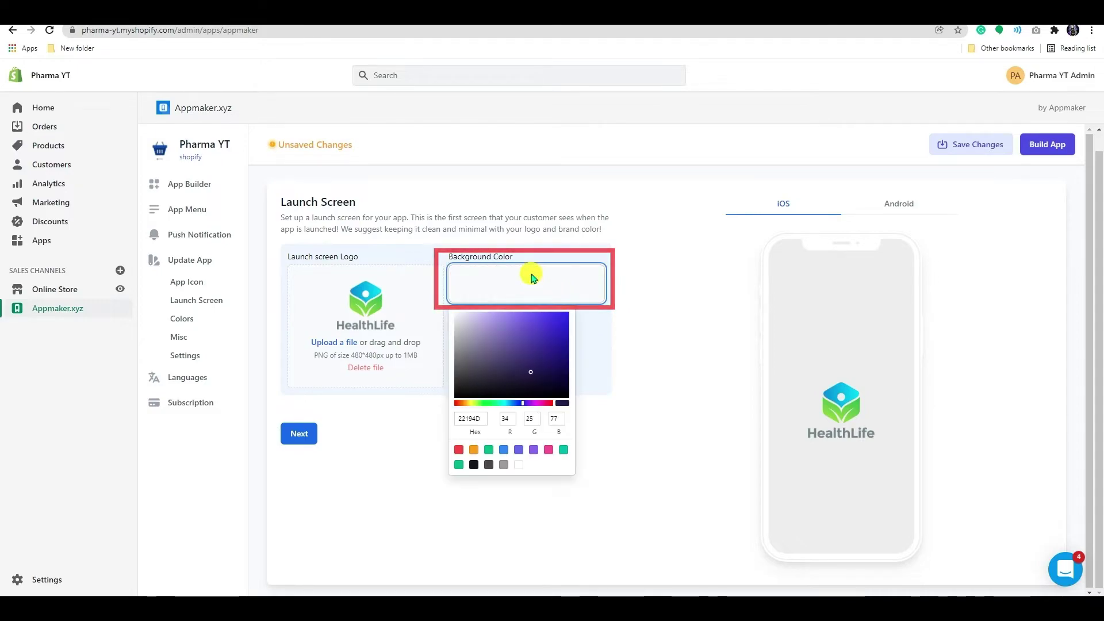
left_click_drag(510, 339, 478, 324)
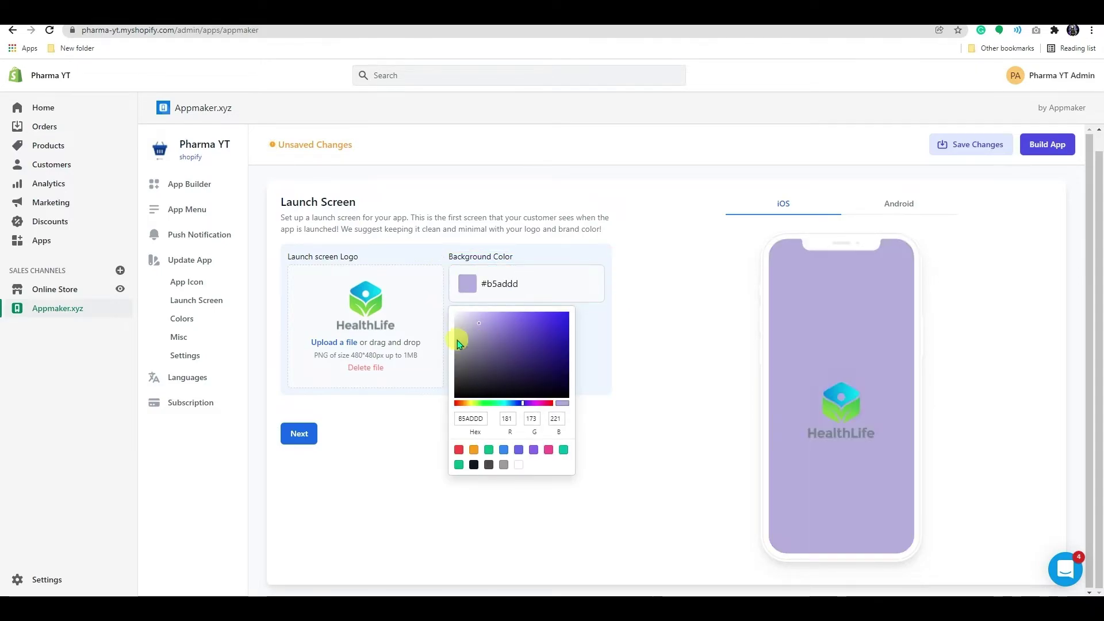
left_click(297, 439)
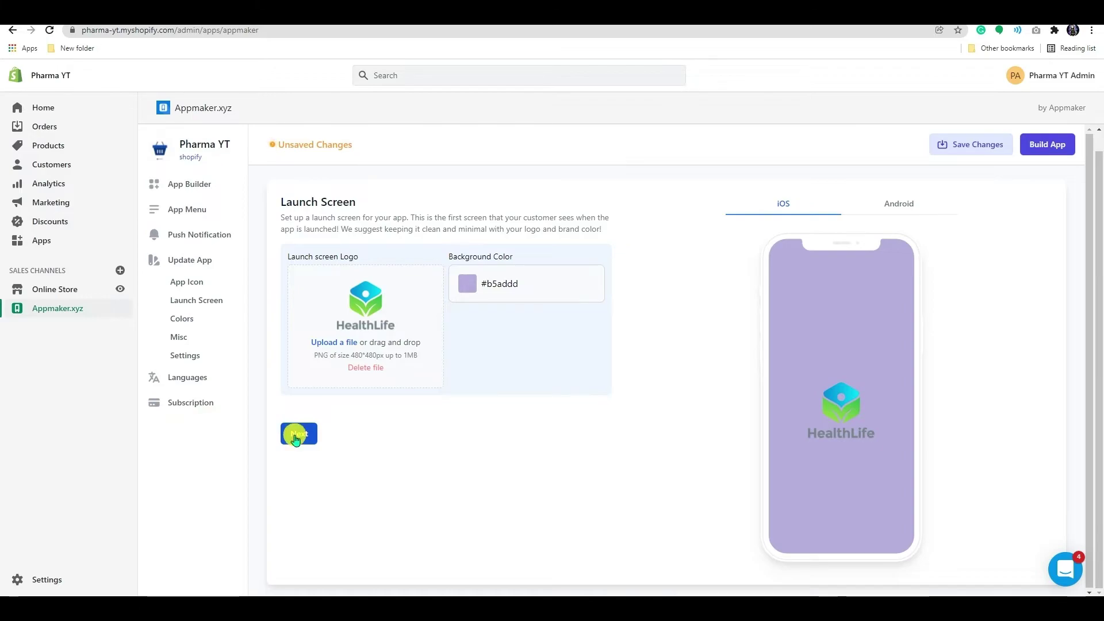
- Set the secondary colour to dark red #7c0000 and primary colour to dark navy #00112c
left_click(297, 437)
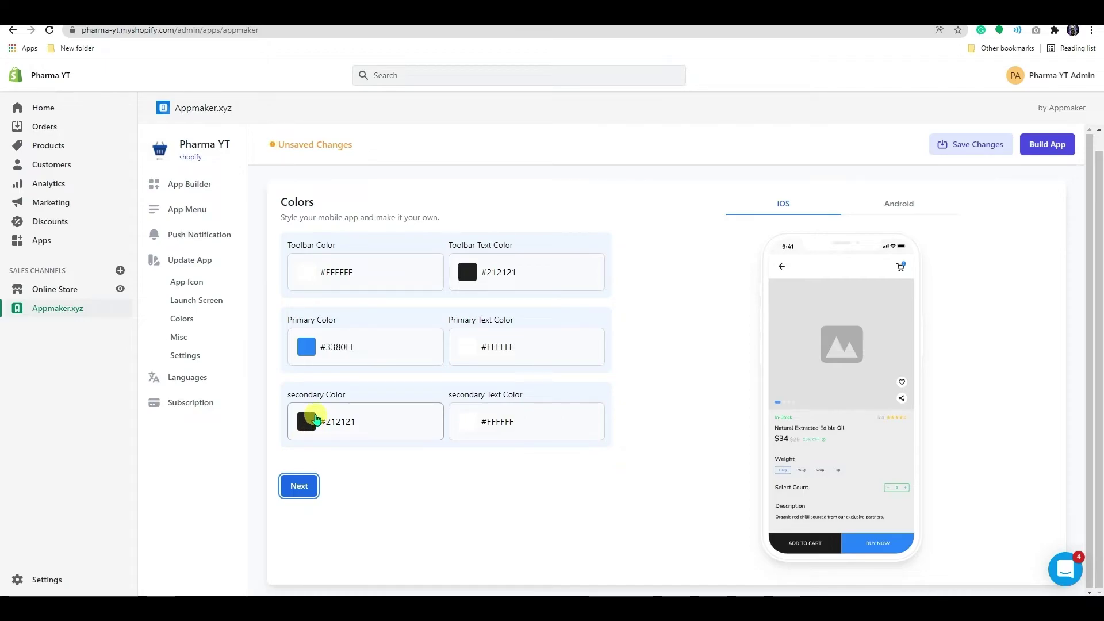
left_click(316, 419)
left_click_drag(390, 490, 409, 494)
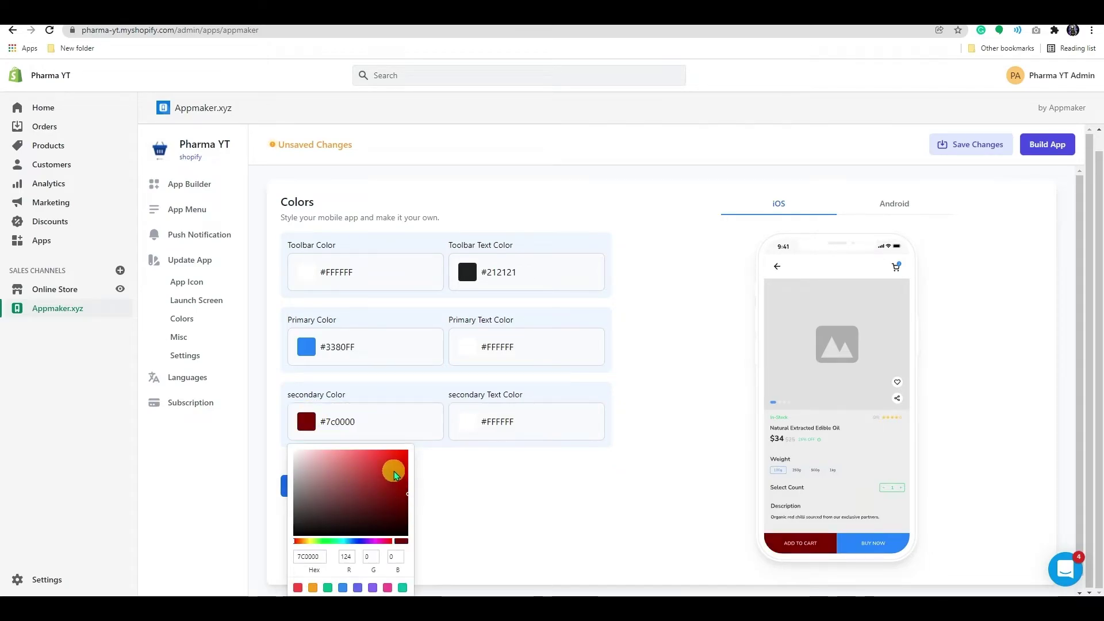
left_click(426, 468)
left_click(315, 347)
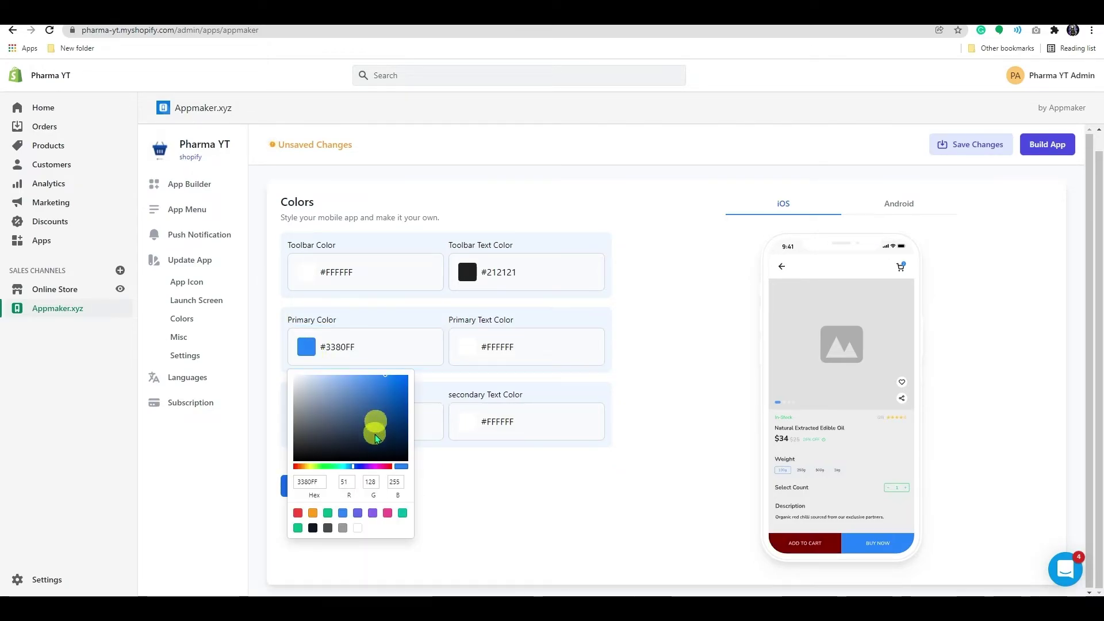
left_click_drag(377, 440, 438, 446)
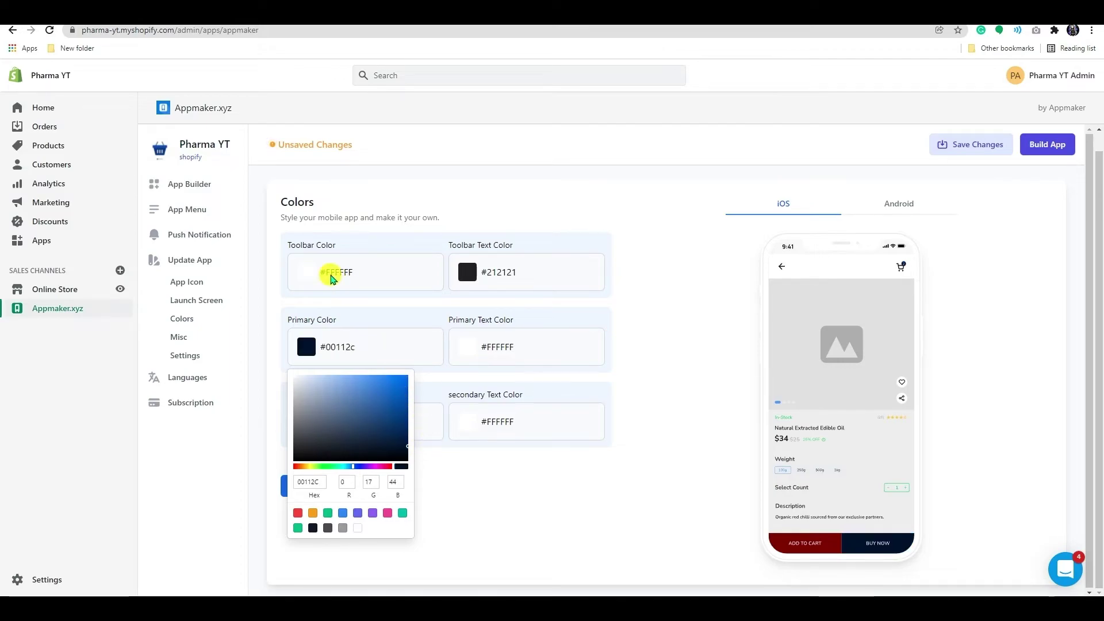
left_click(331, 279)
- Make the toolbar colour the green preset #10b981 and continue to Misc
left_click(308, 275)
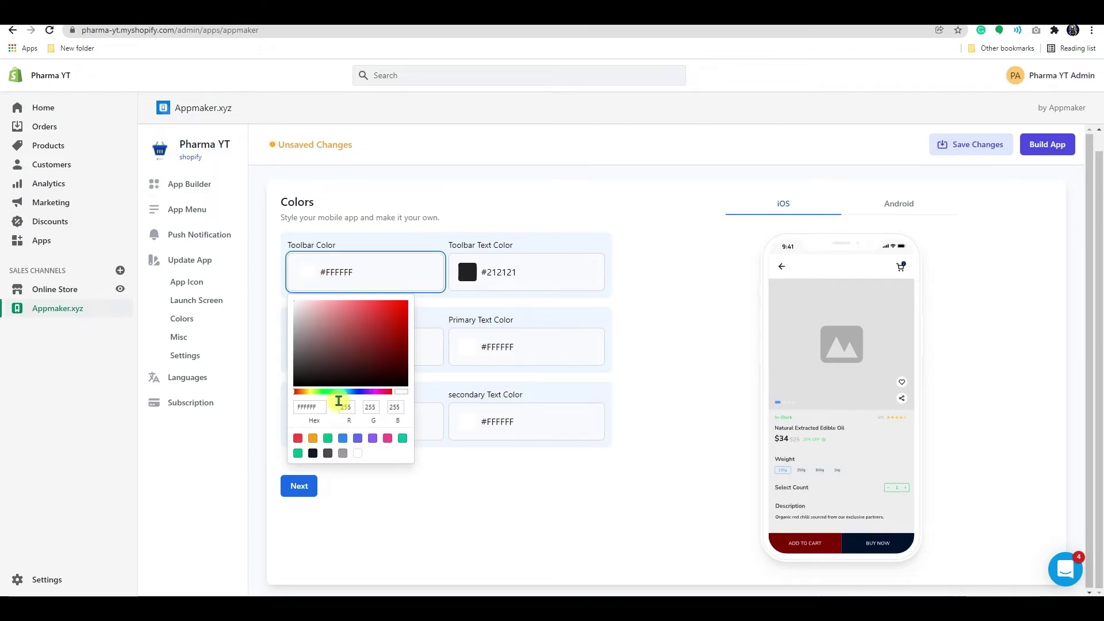
left_click(328, 438)
left_click(412, 468)
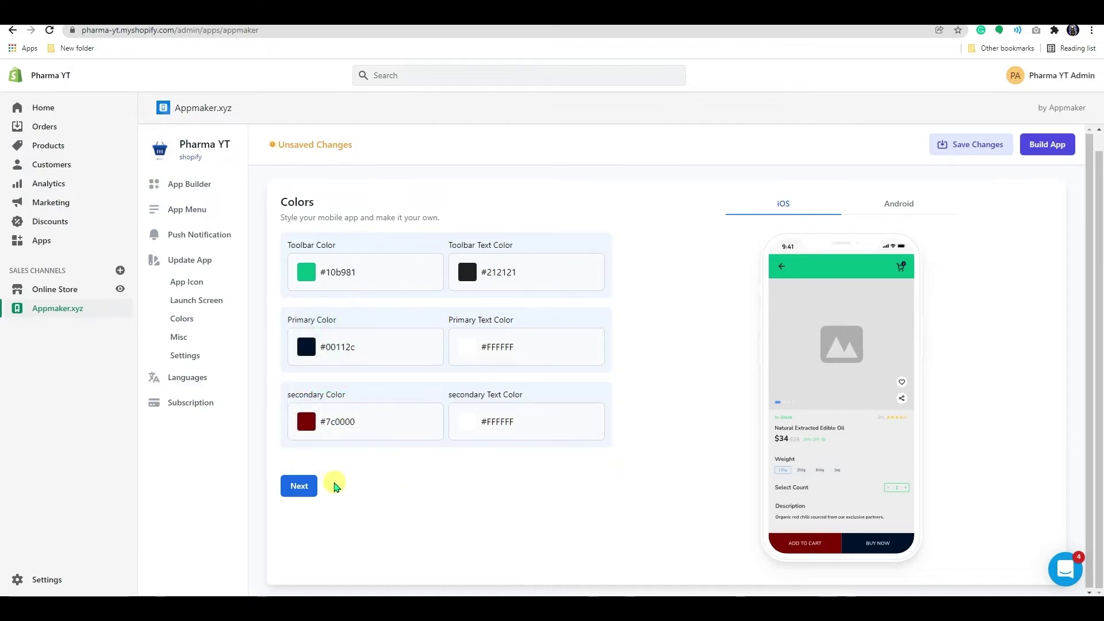
left_click(301, 485)
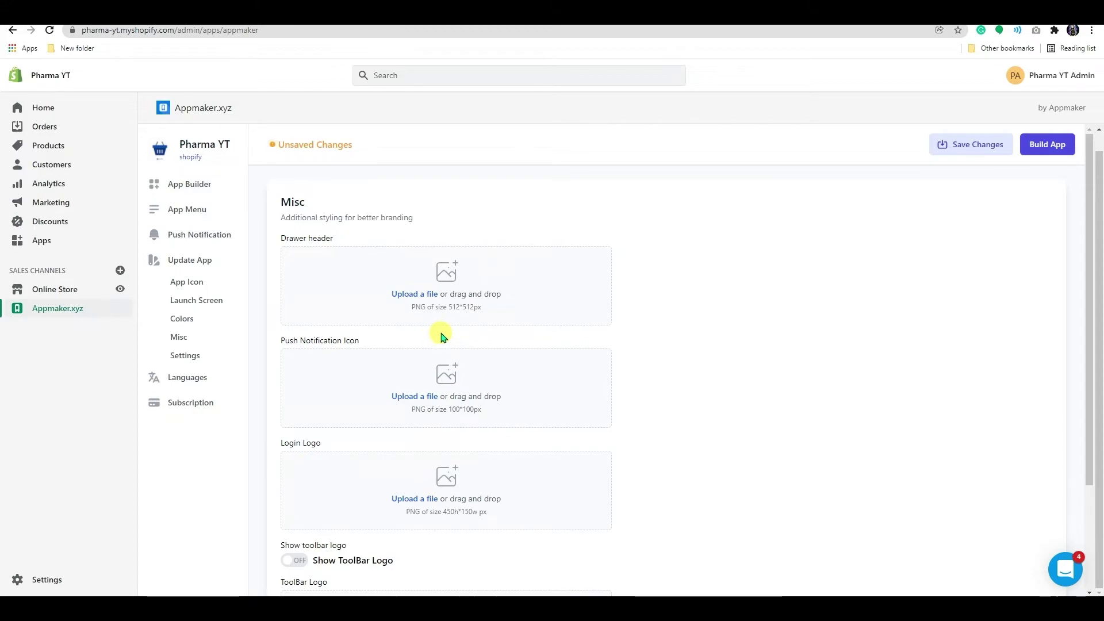
- Upload login-page-logo as the drawer header and Push-icon as the push notification icon
left_click(452, 306)
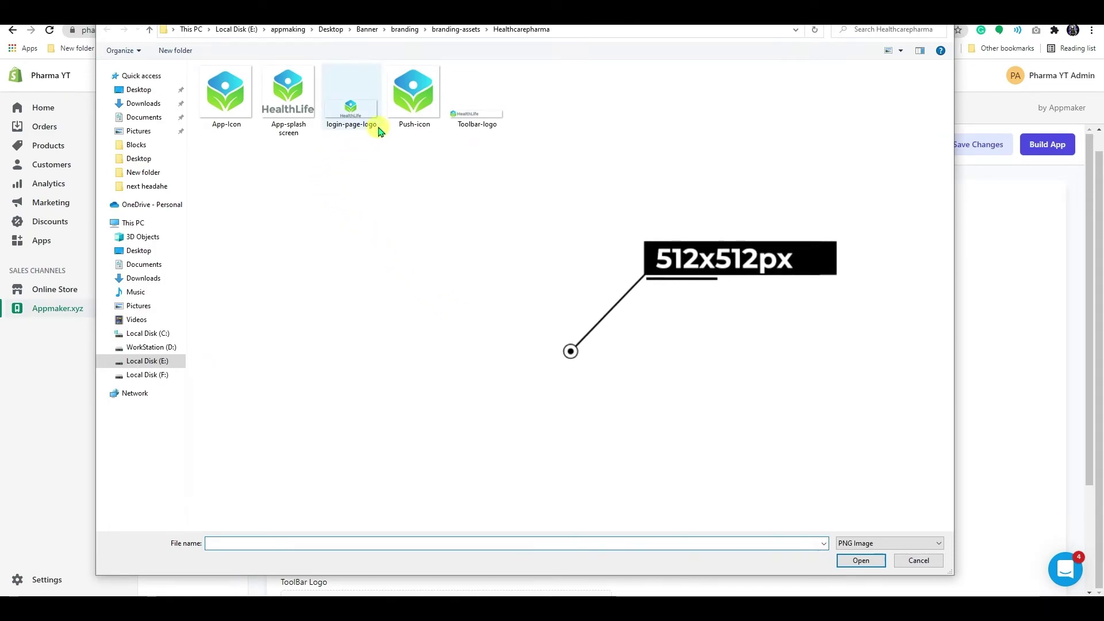
mouse_move(378, 131)
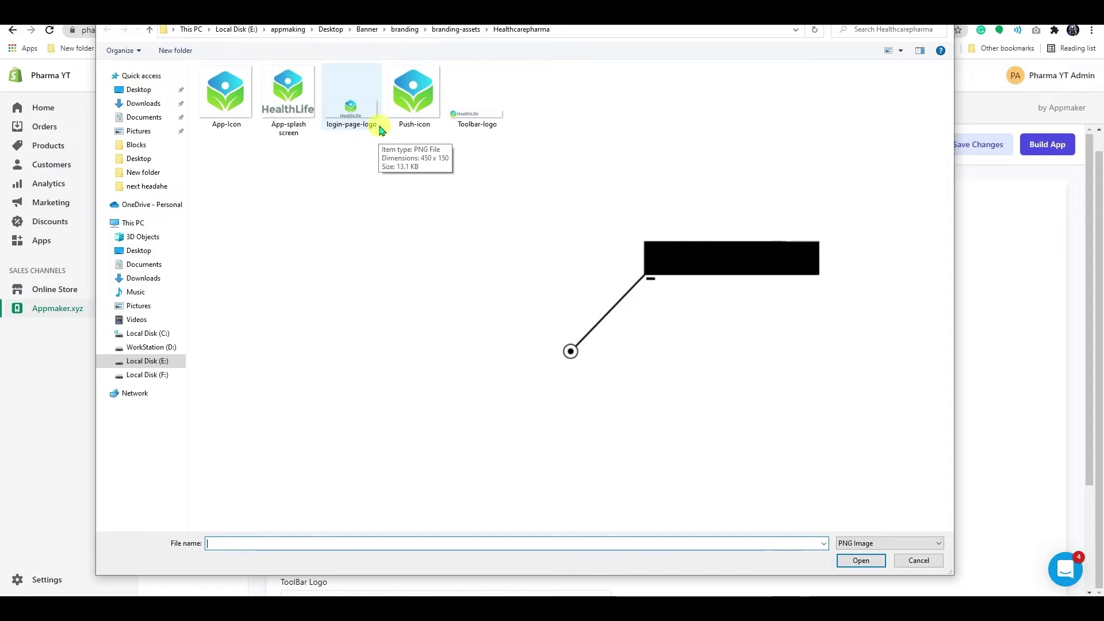
left_click(379, 127)
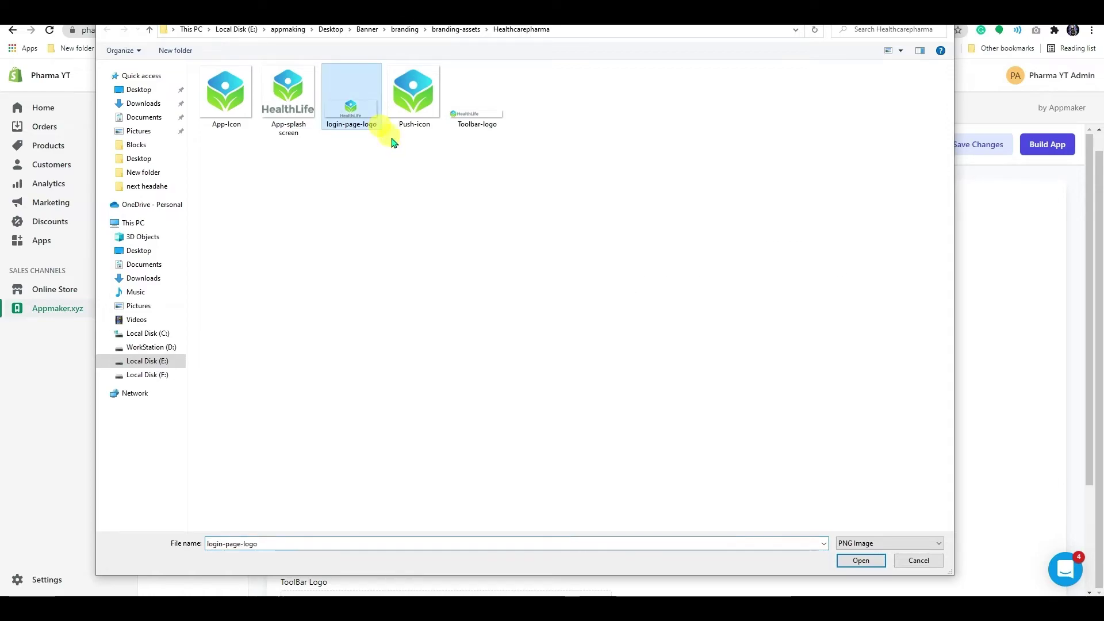
left_click(851, 560)
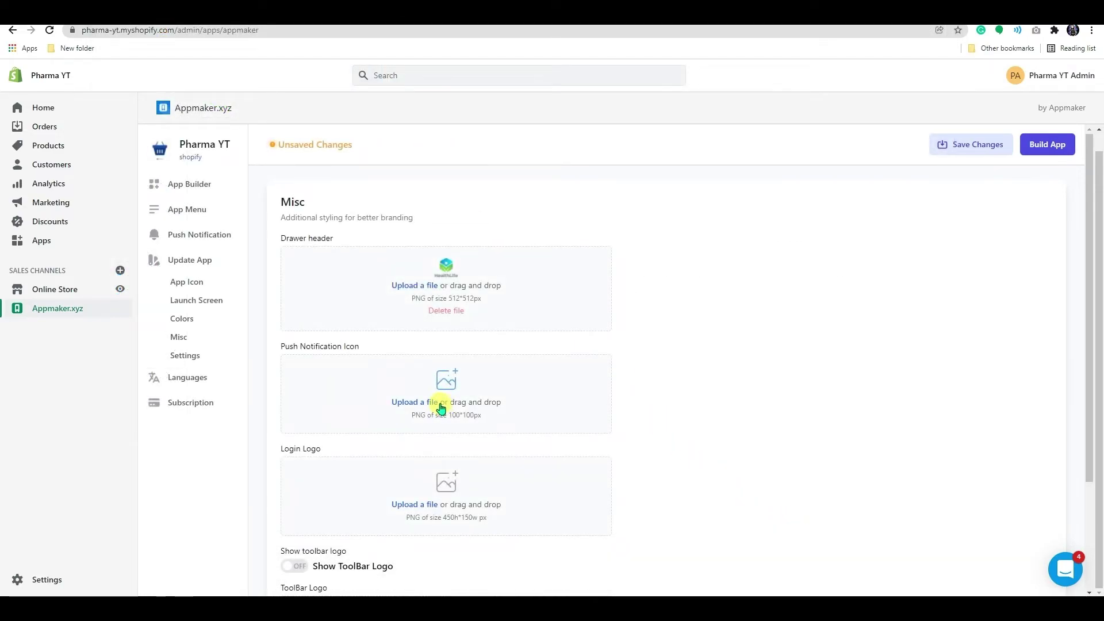
left_click(441, 406)
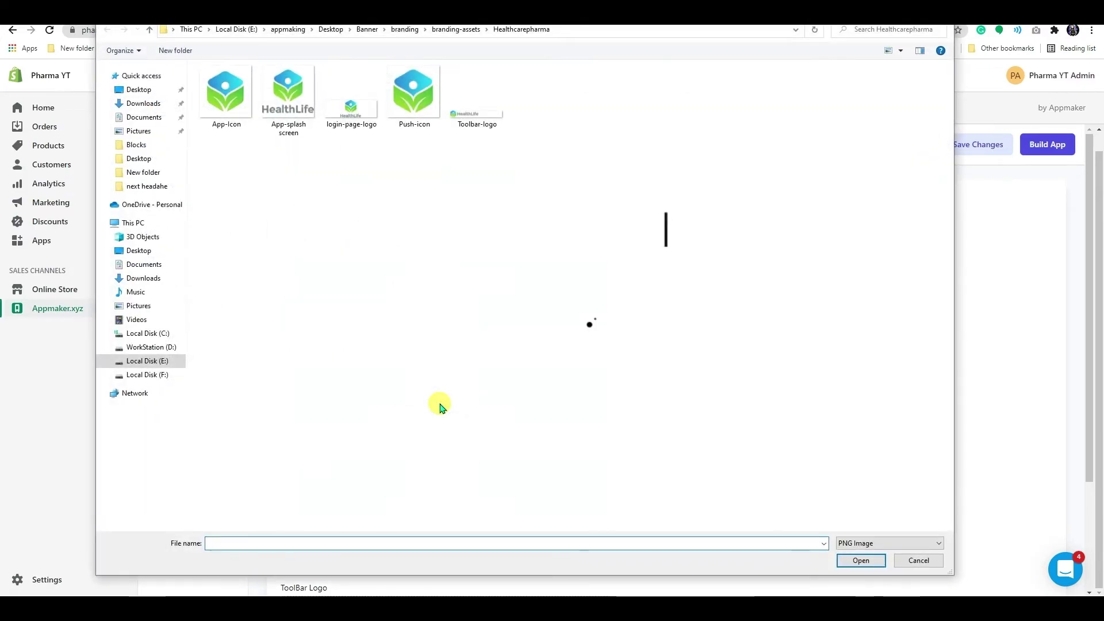
left_click(415, 109)
left_click(866, 561)
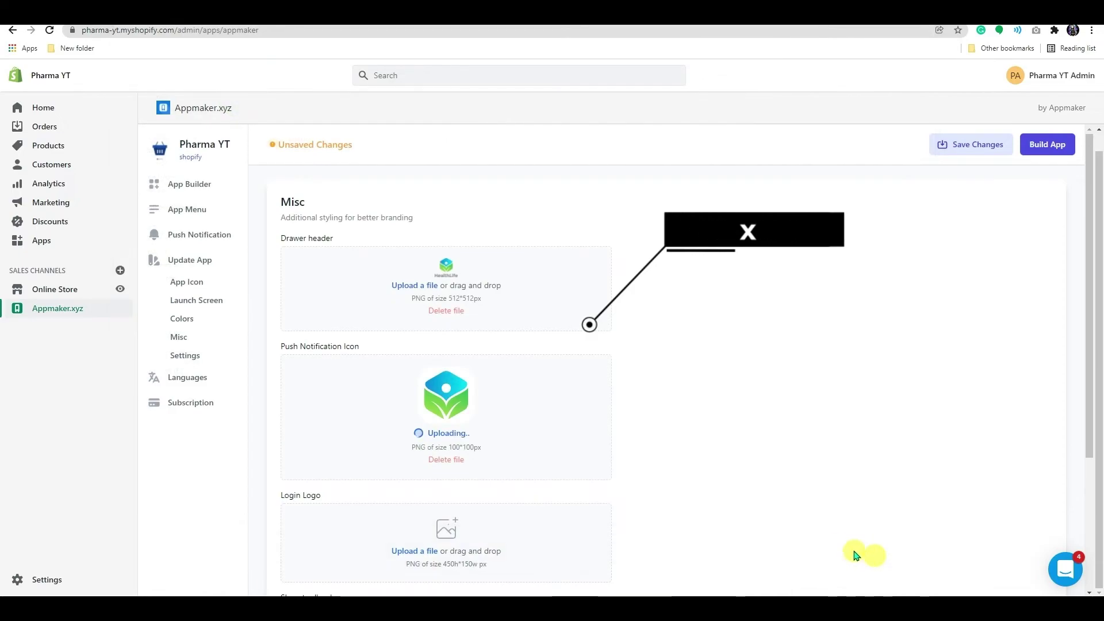
- Upload login-page-logo as the login logo and Toolbar-logo as the toolbar logo, then continue
scroll(662, 487, "down", 3)
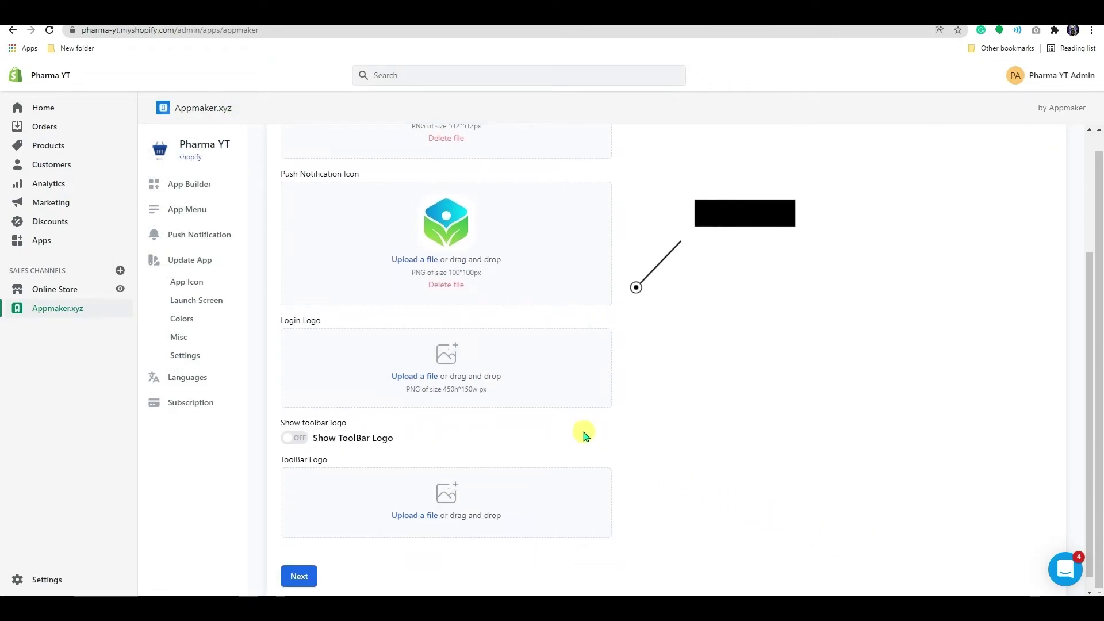
left_click(453, 376)
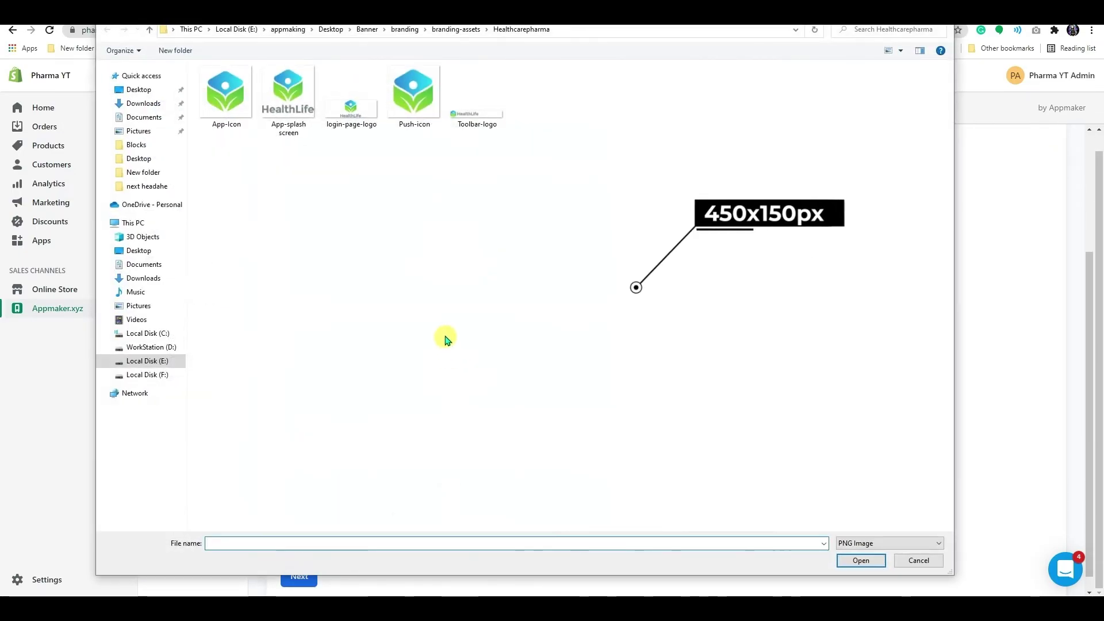
left_click(352, 103)
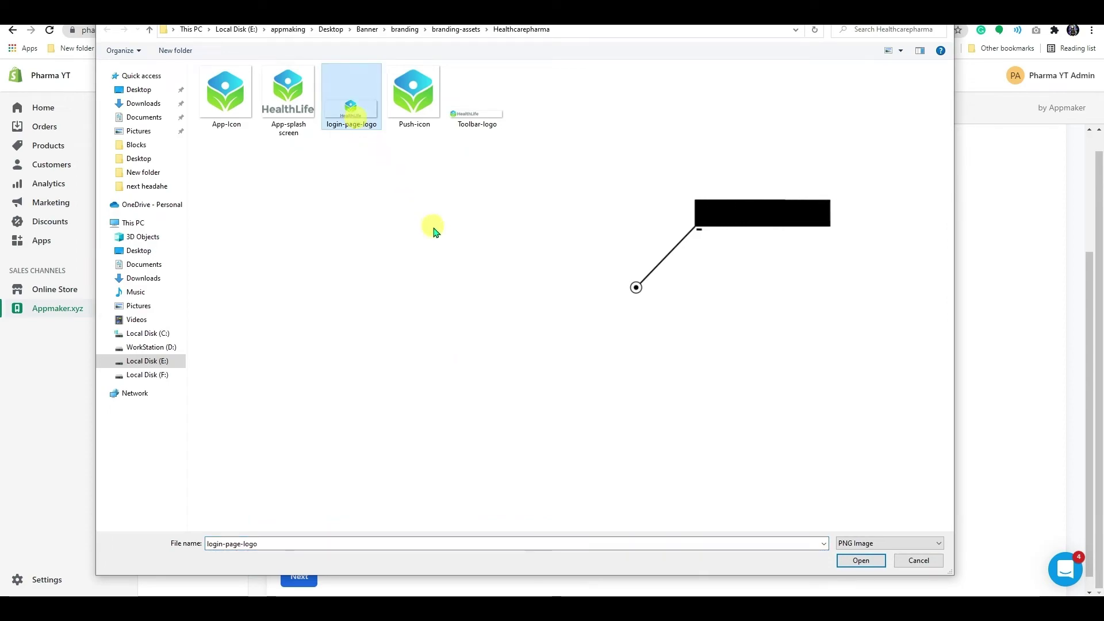
left_click(856, 556)
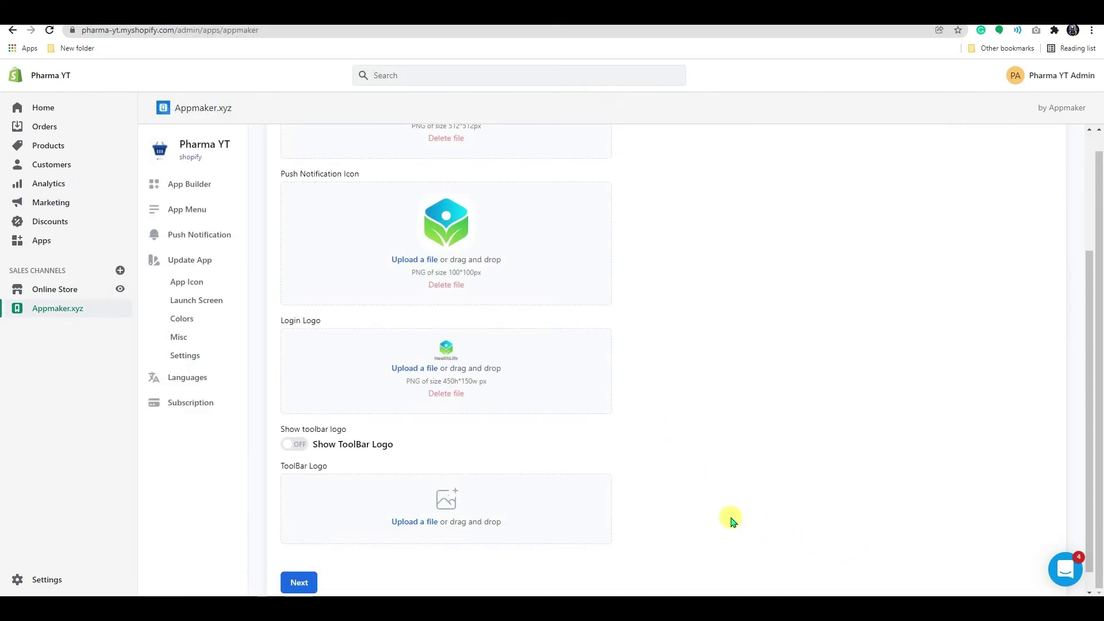
scroll(621, 490, "down", 1)
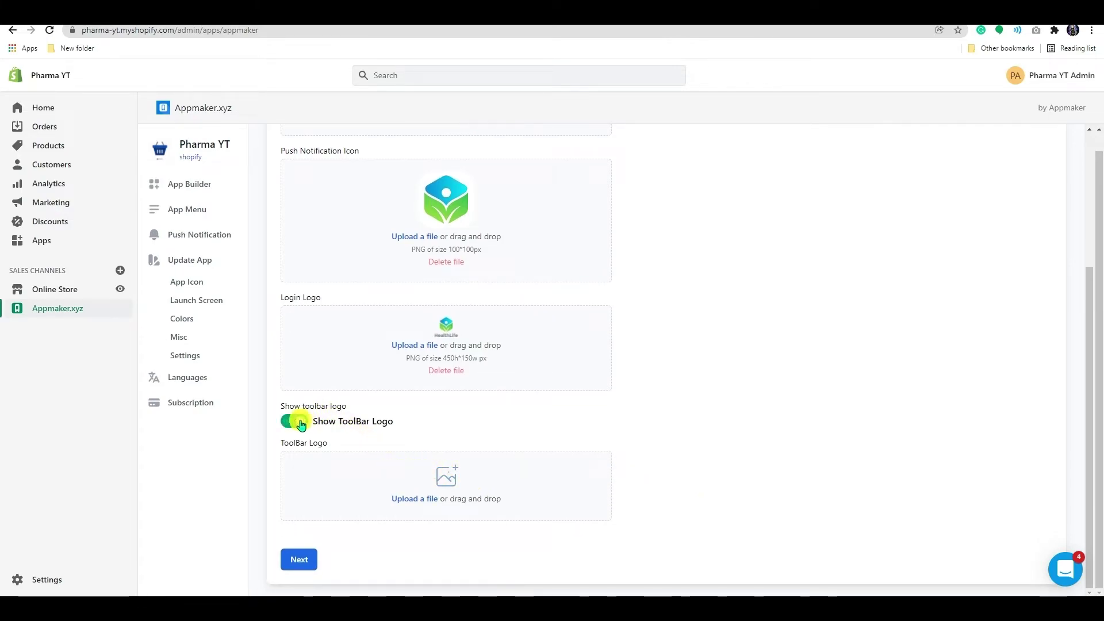
left_click(423, 498)
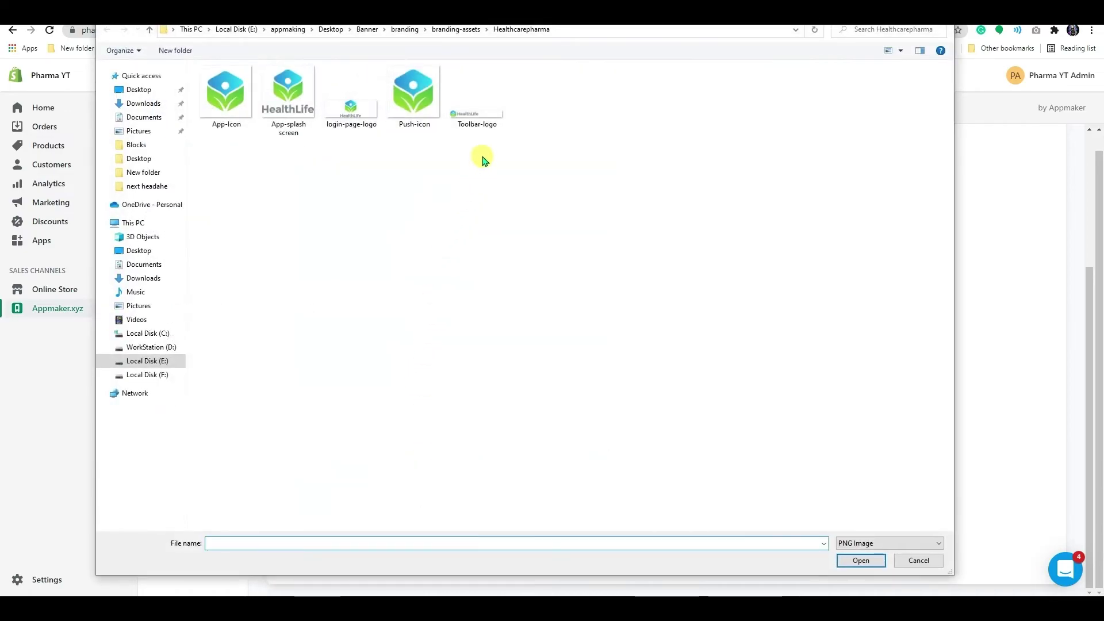
left_click(484, 115)
left_click(860, 560)
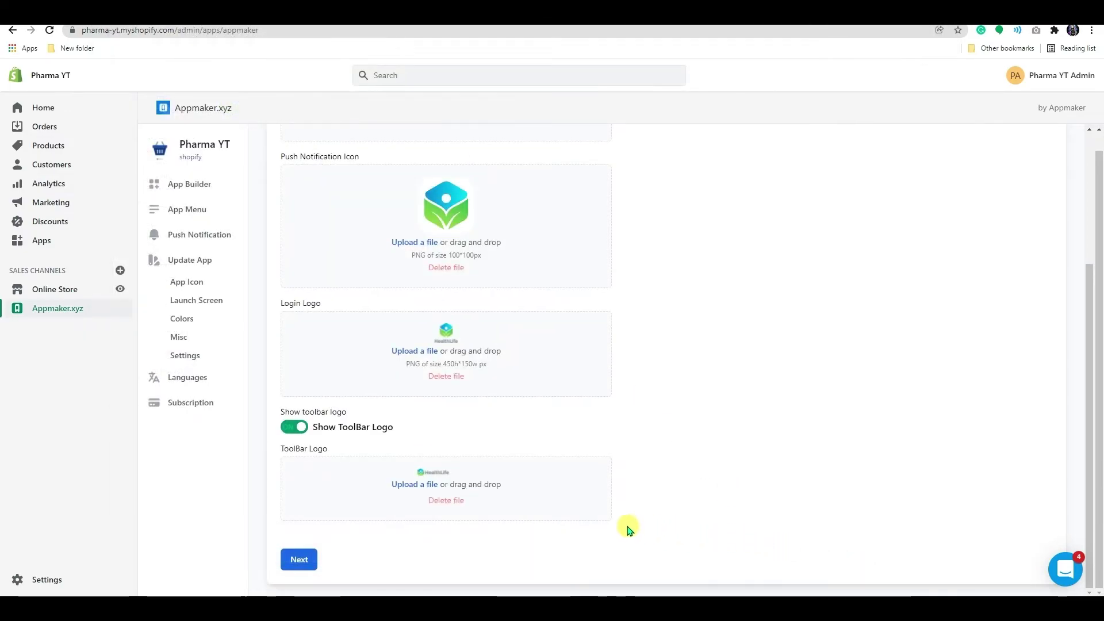
scroll(569, 522, "down", 8)
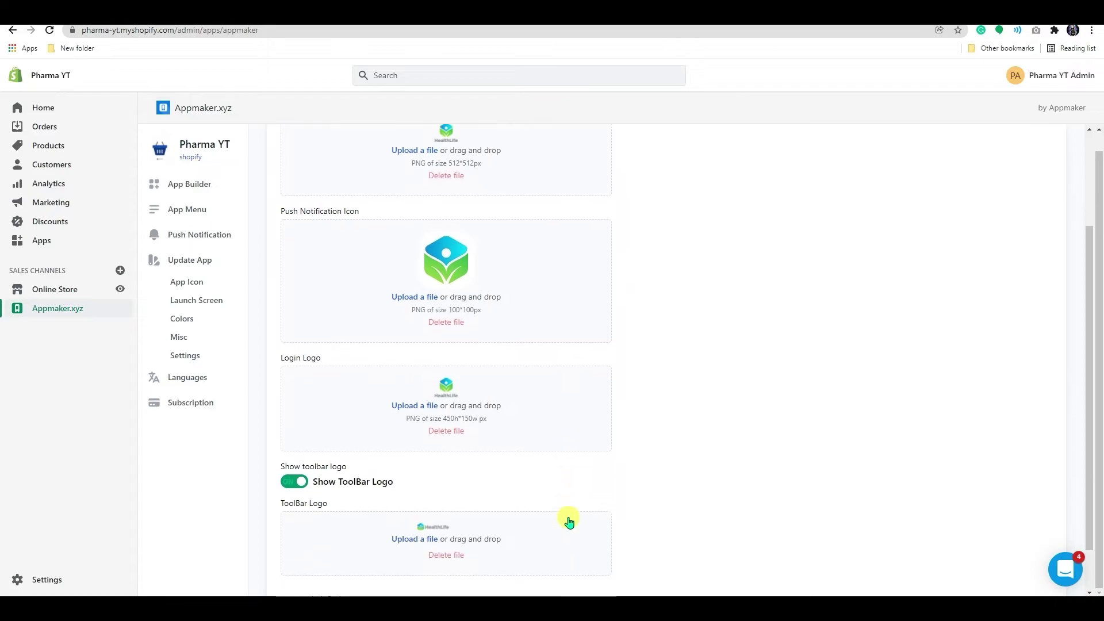
left_click(299, 561)
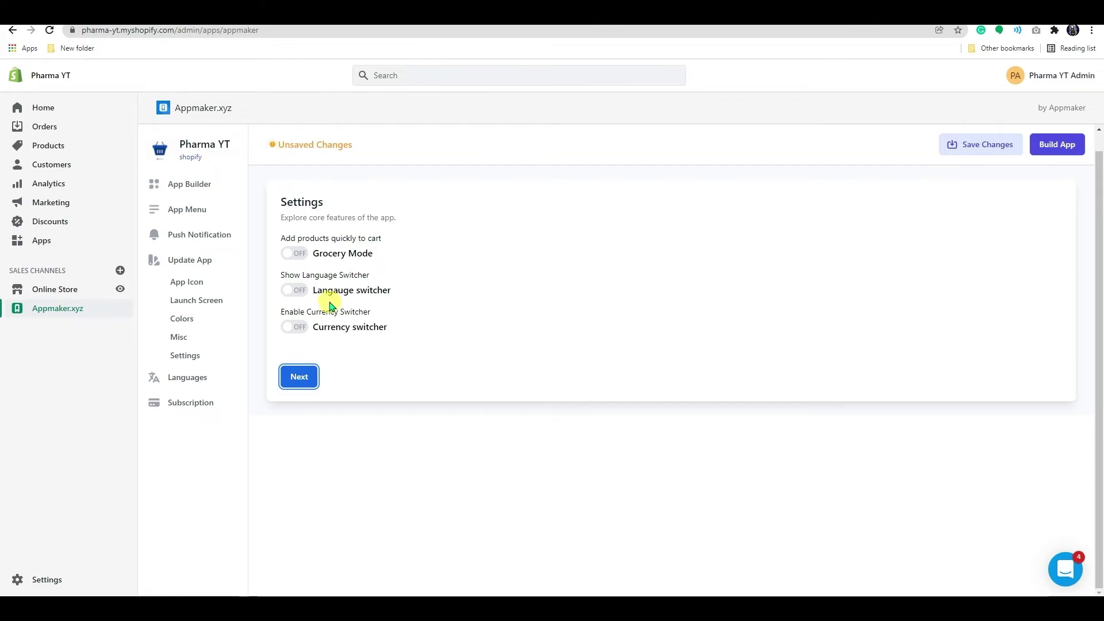
- Turn on Grocery Mode and go to the English translations in Languages
left_click(296, 255)
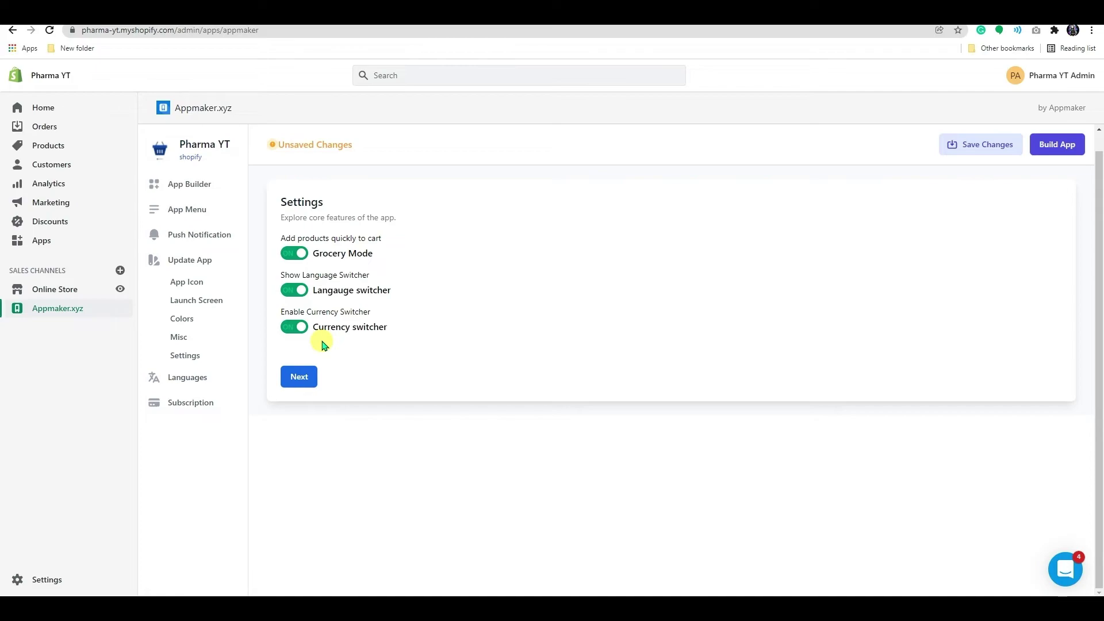
left_click(198, 378)
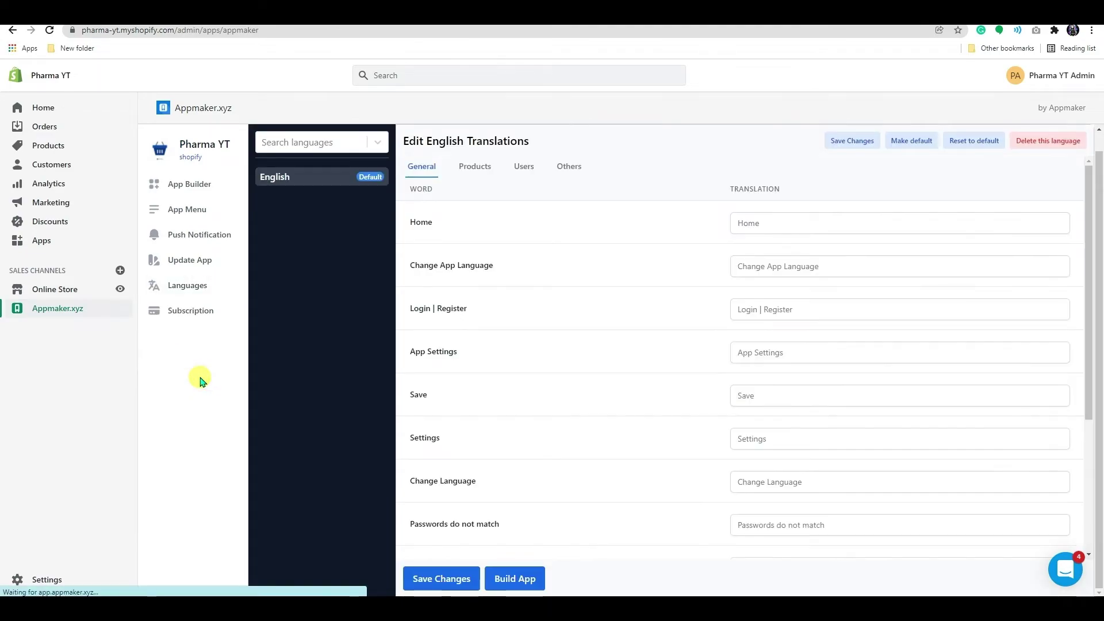
- Search 'spanish', add Spanish; Castilian, view its translations, then delete it again
left_click(377, 147)
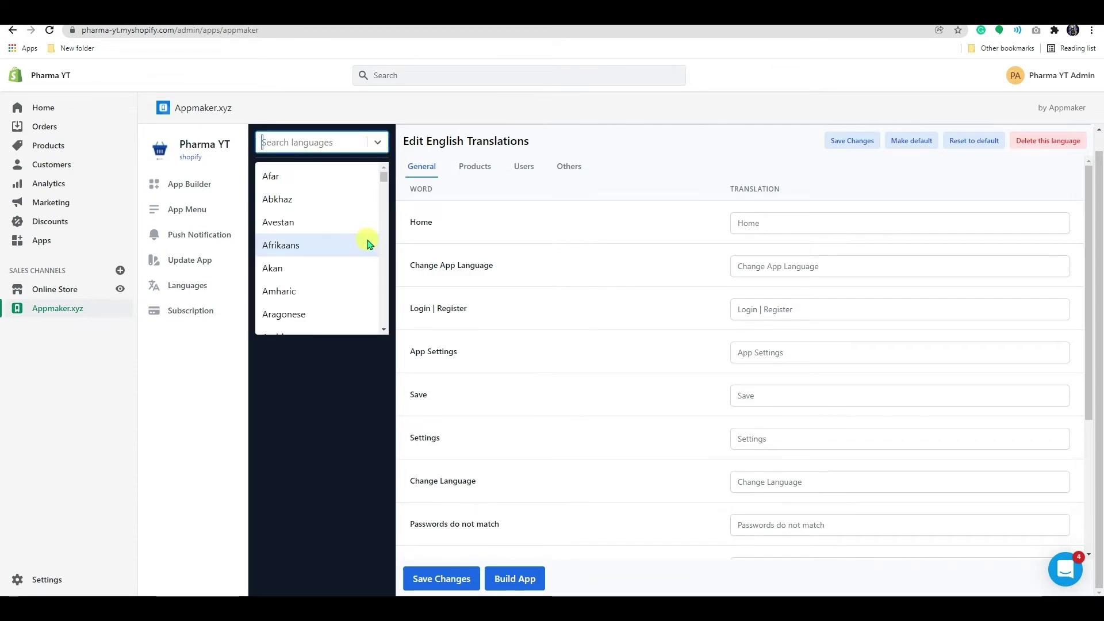
scroll(370, 241, "down", 10)
scroll(370, 246, "up", 10)
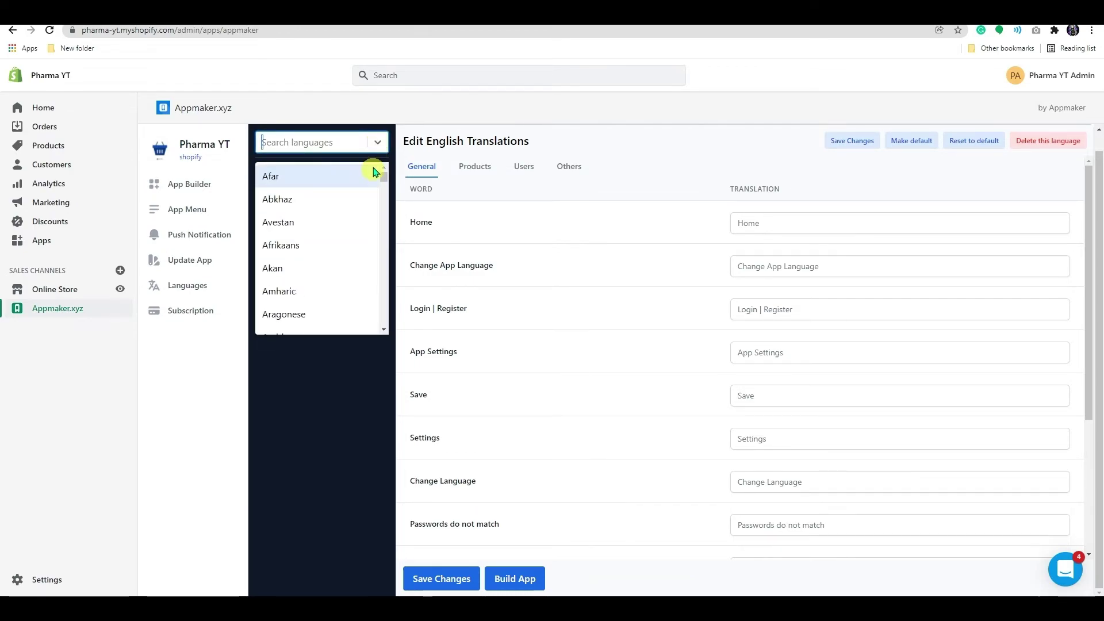
type("spanisg")
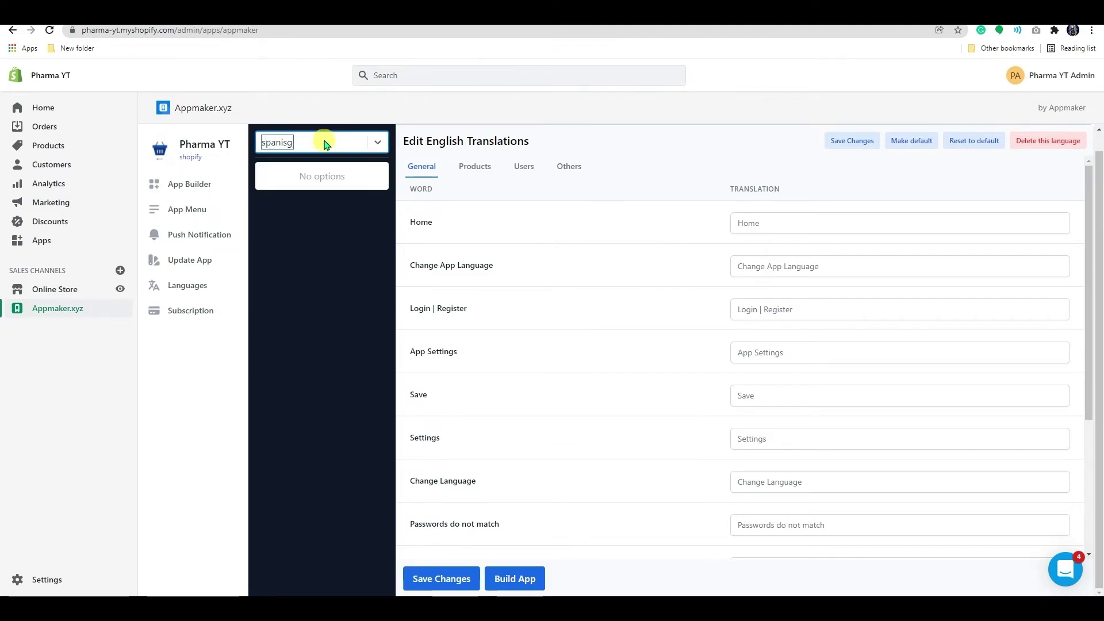
type("h")
key("BackSpace")
key("BackSpace")
type("h")
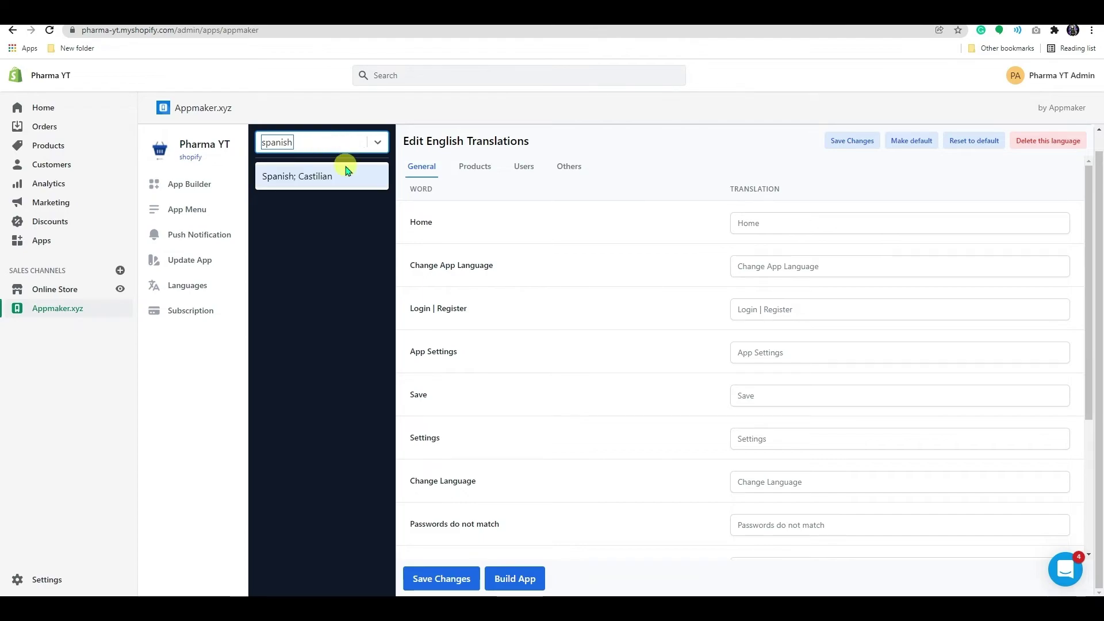
left_click(343, 176)
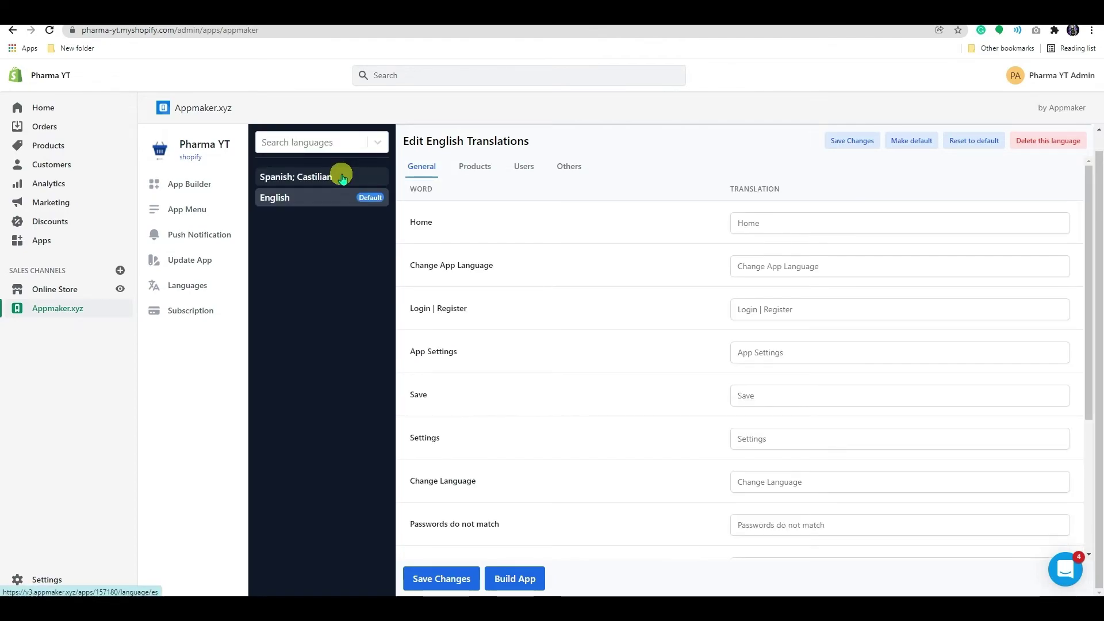
left_click(387, 178)
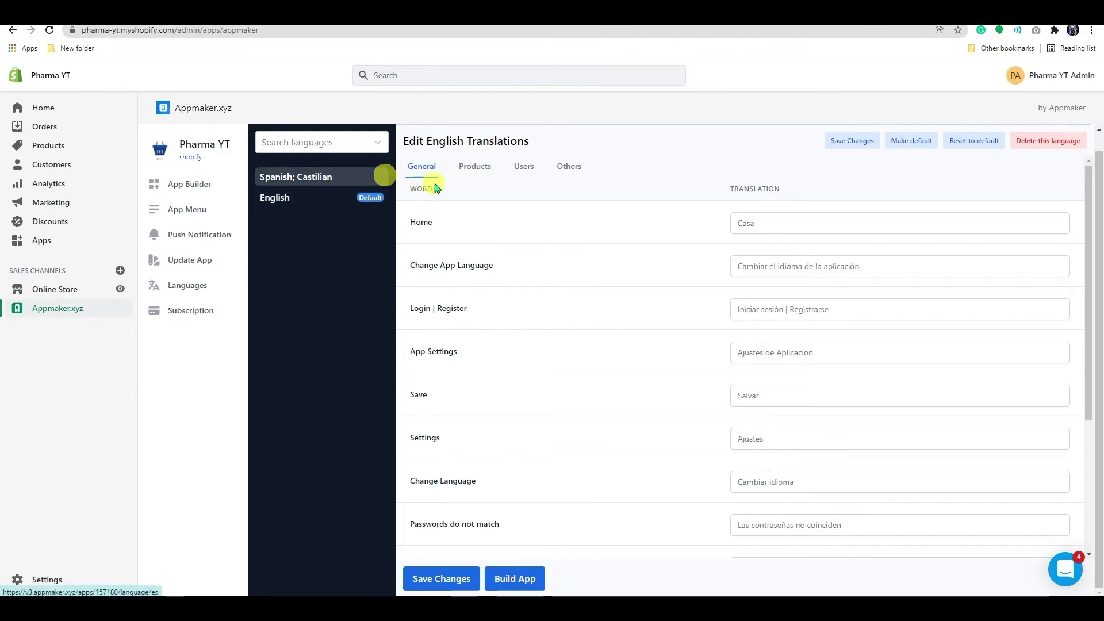
left_click(1036, 149)
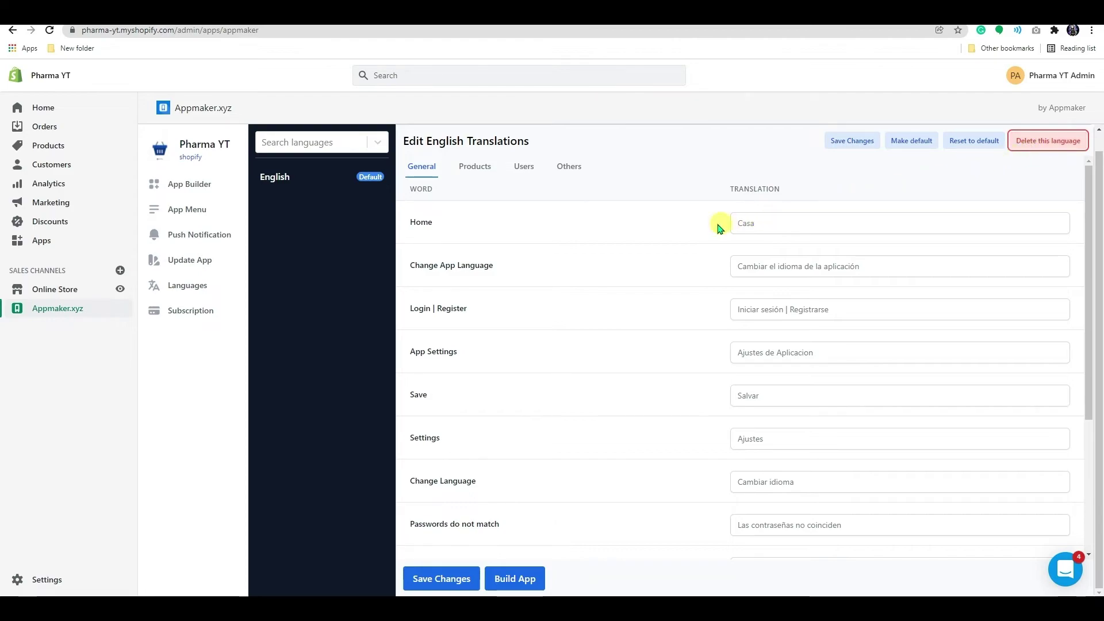
- View the Subscription plans, comparing annual prices before returning to monthly: Basic $99, Growth $249, Scale $999
left_click(200, 312)
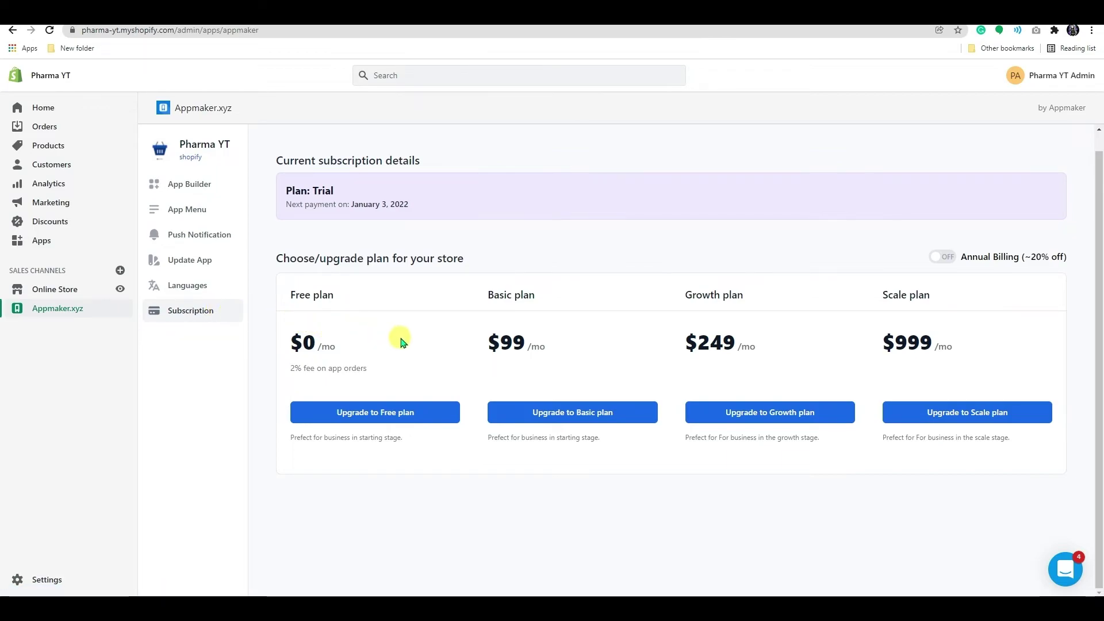
left_click(950, 261)
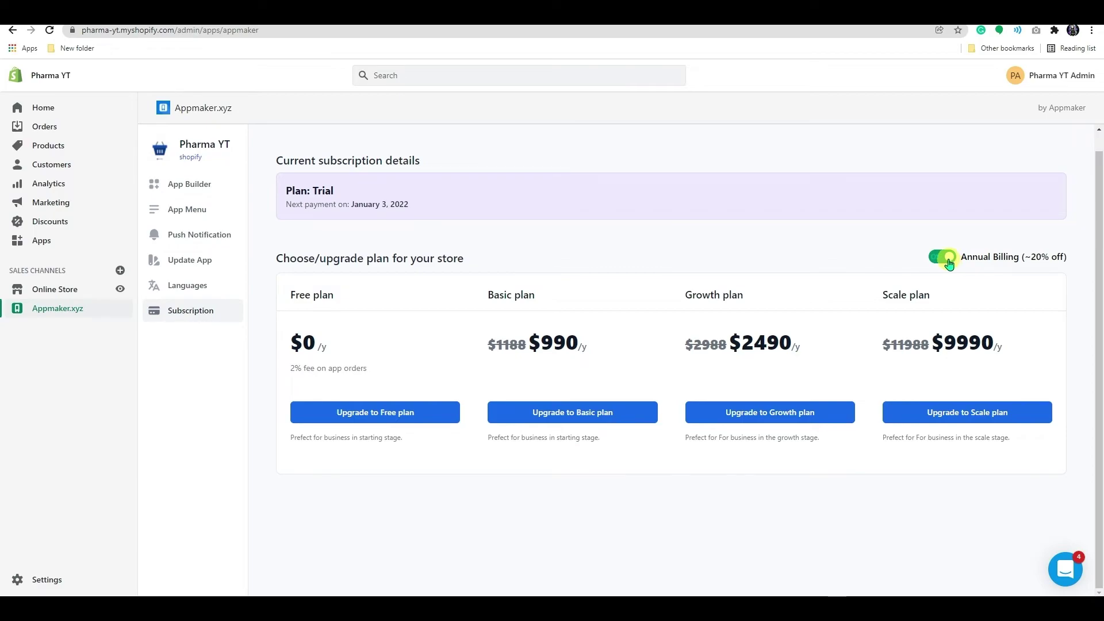
left_click(949, 262)
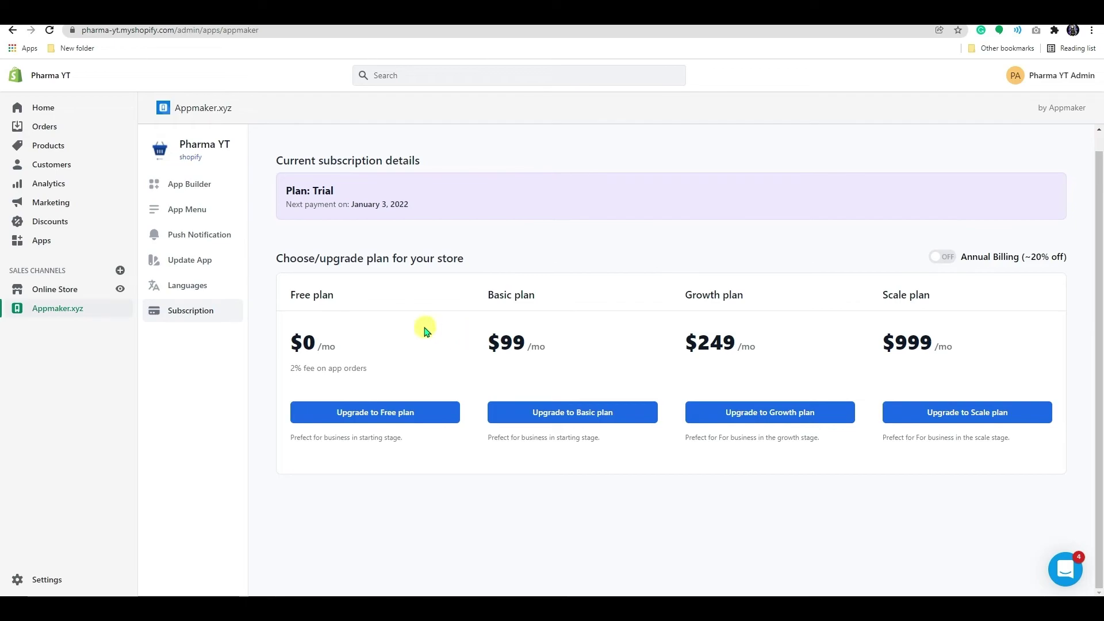
- Review the Firebase Push Notification sign-in page, then go to Update App's App Icon step
left_click(210, 240)
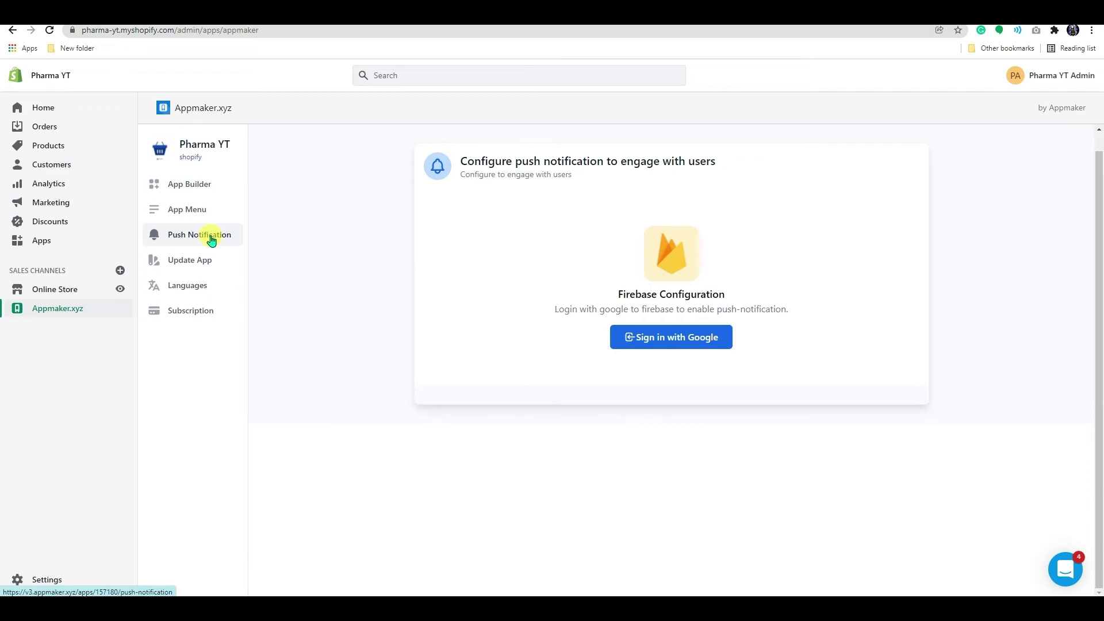
left_click(208, 261)
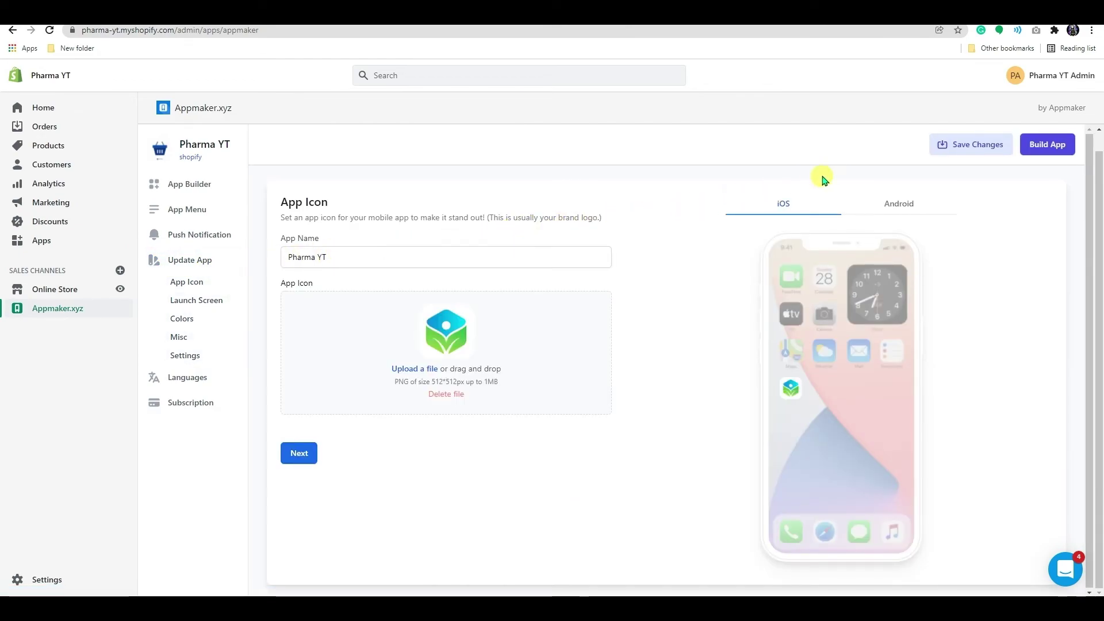
- Save the Pharma YT app icon settings and build the mobile app
left_click(950, 148)
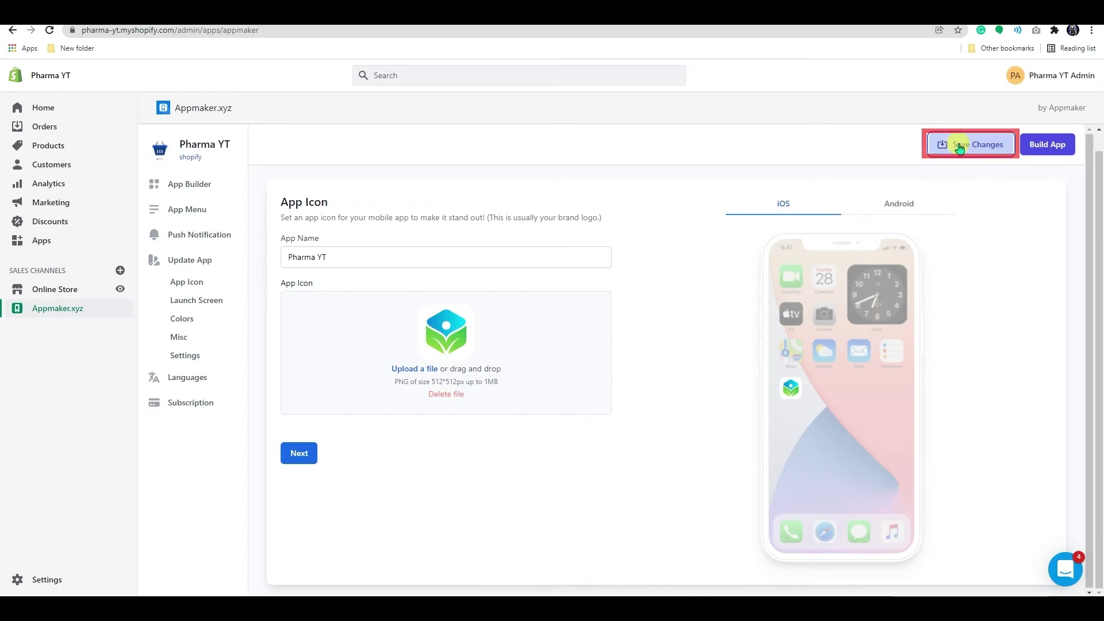
left_click(1043, 148)
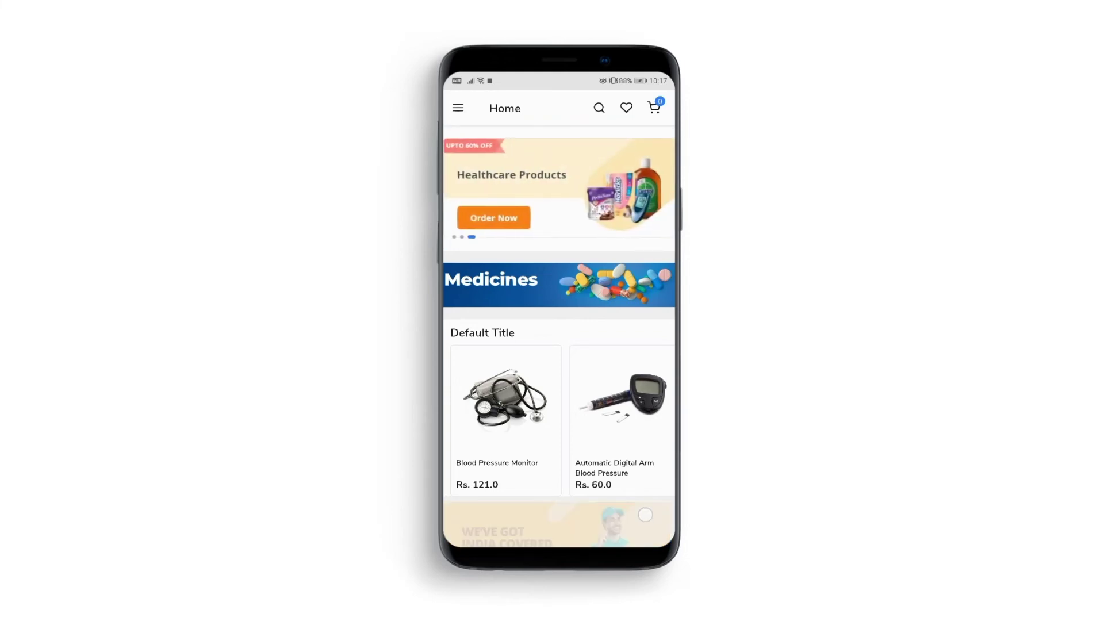
- From the Pharma YT menu, open a Medicines subcategory and scroll through its hand gels, wheelchair and stethoscope
mouse_move(644, 514)
left_mouse_down()
mouse_move(649, 224)
mouse_move(631, 437)
mouse_move(651, 517)
left_mouse_up()
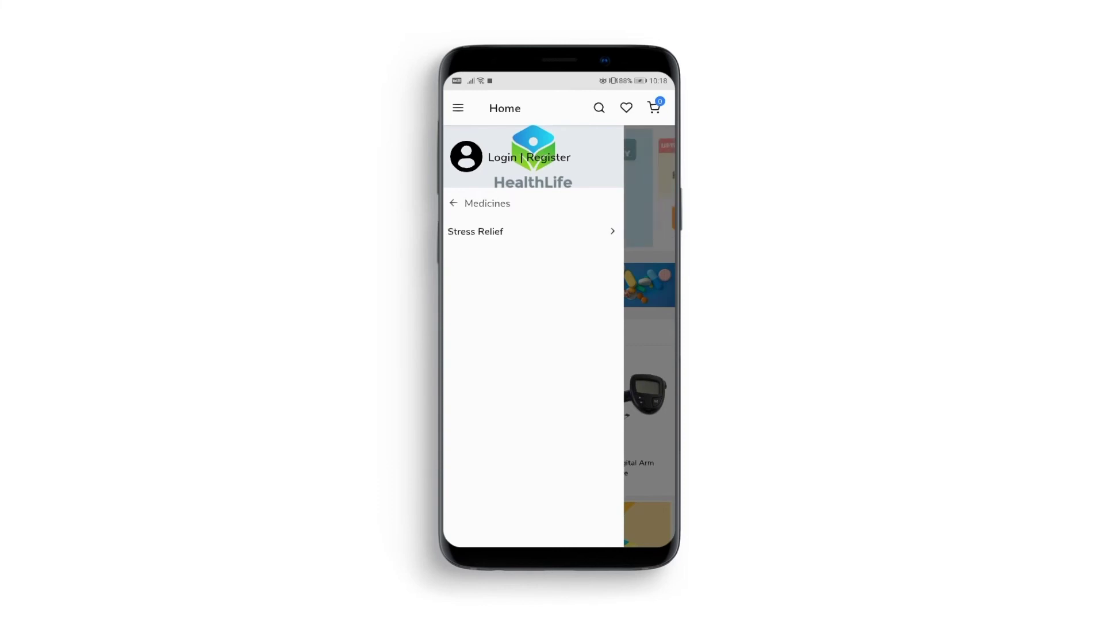
left_click(453, 203)
left_click(459, 197)
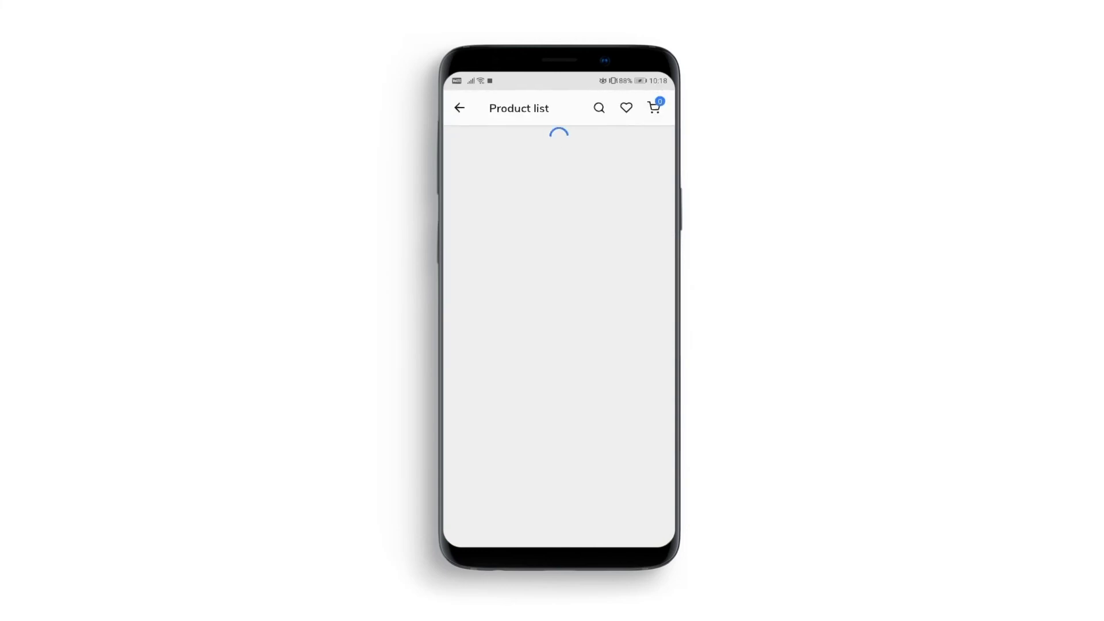
scroll(559, 336, "down", 2)
scroll(560, 336, "down", 2)
scroll(559, 336, "up", 3)
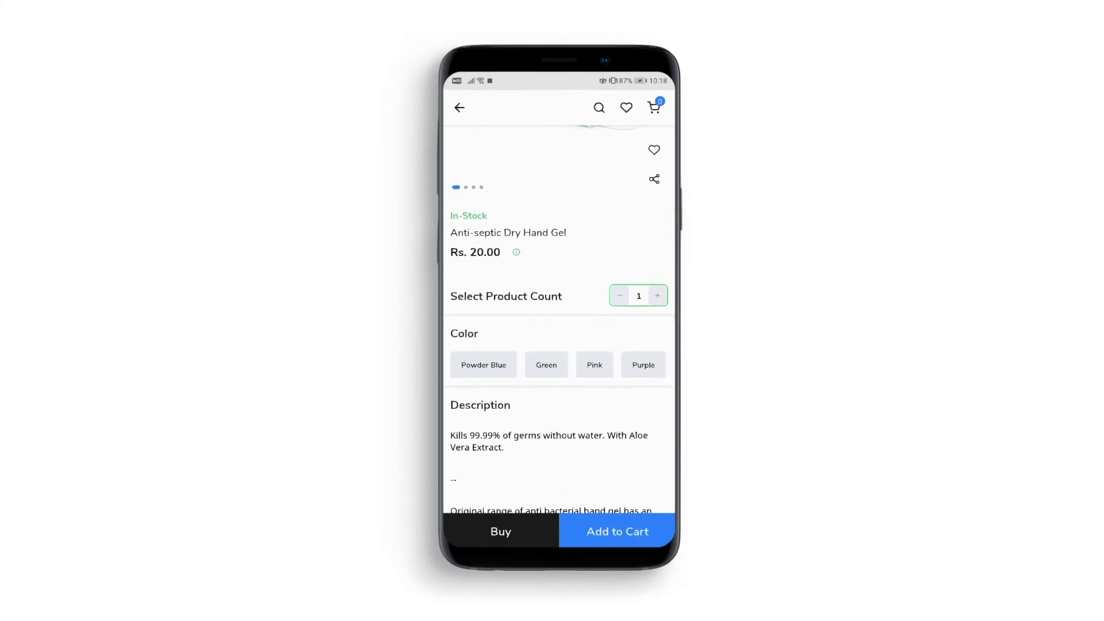
- Add the Powder Blue Anti-septic Dry Hand Gel to the cart and mark it as a favourite
left_click(617, 532)
left_click_drag(616, 427, 621, 475)
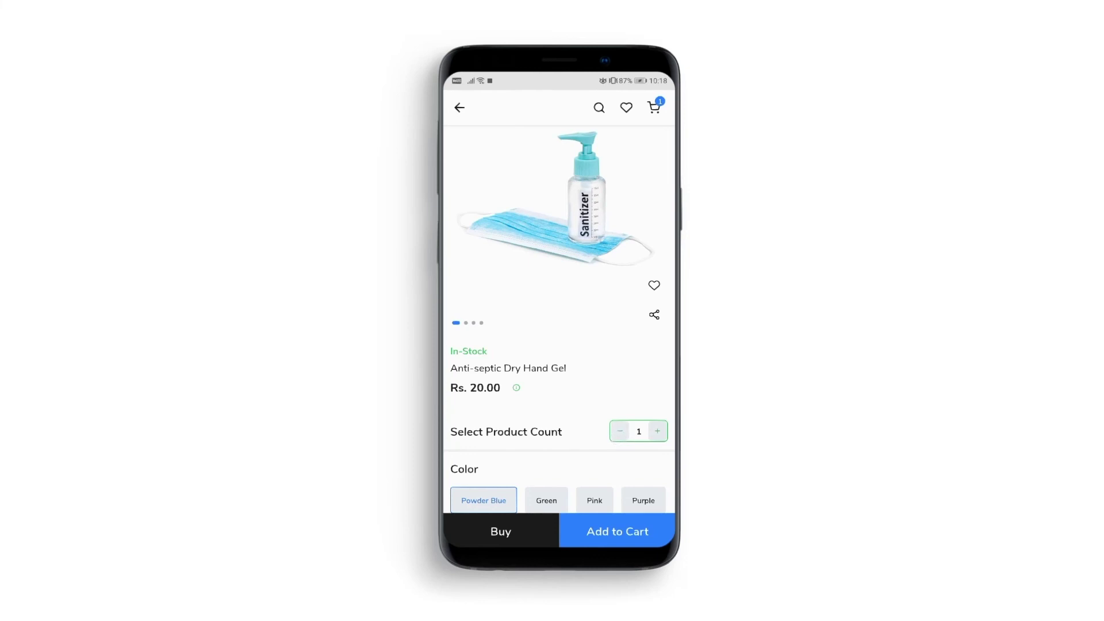
left_click_drag(636, 374, 630, 451)
left_click(654, 356)
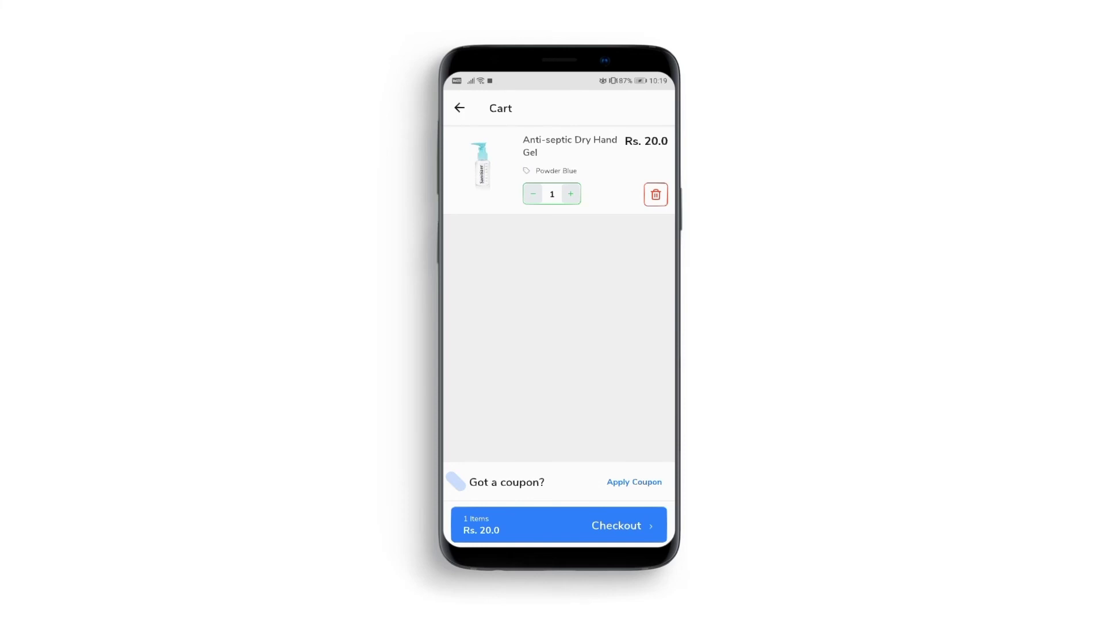
- Open the cart's coupon entry, then return through the product pages to Home
left_click(634, 482)
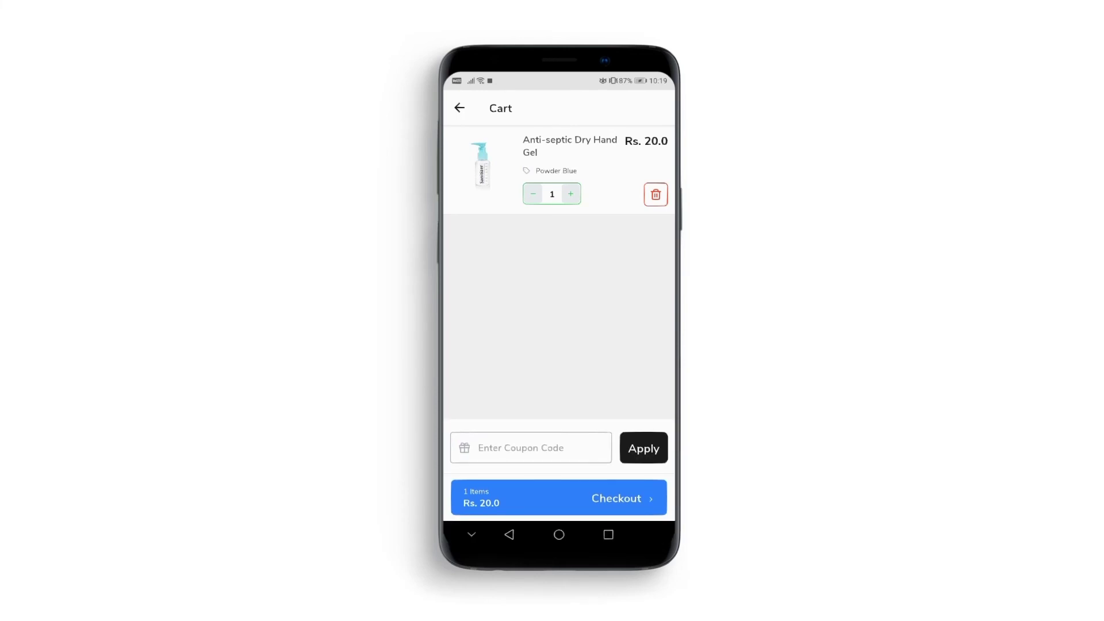
left_click(459, 107)
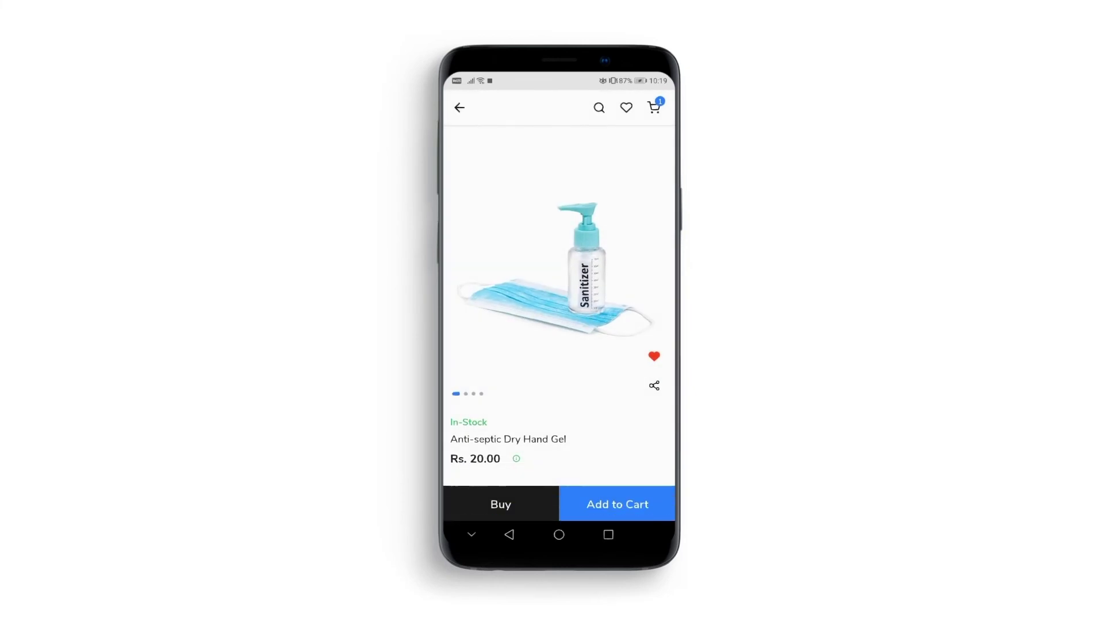
left_click(460, 107)
left_click(459, 106)
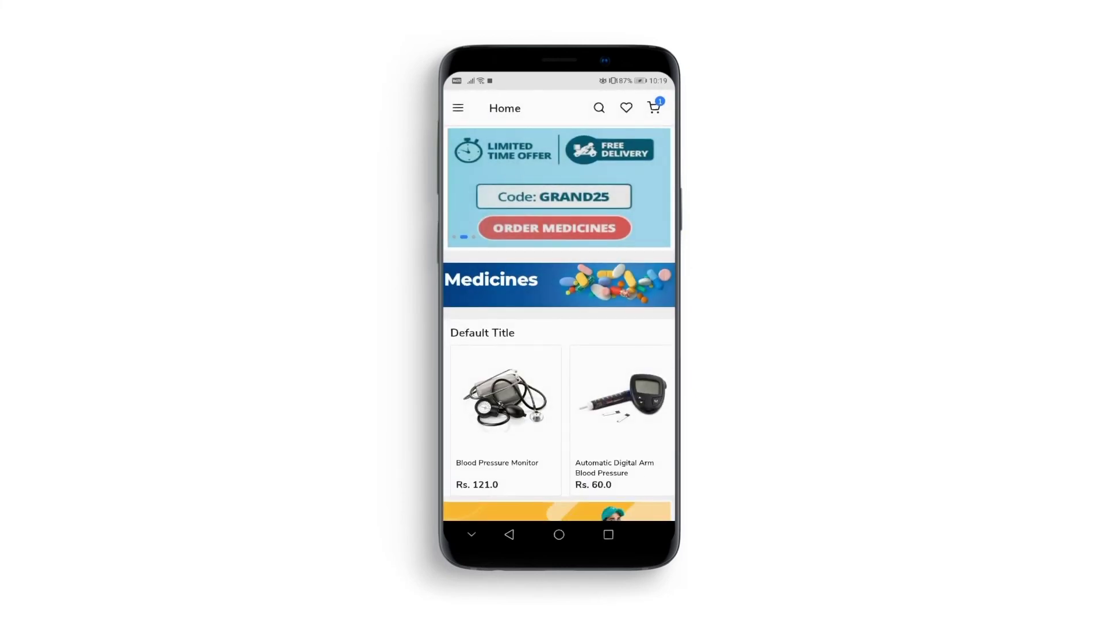
left_click_drag(587, 447, 568, 251)
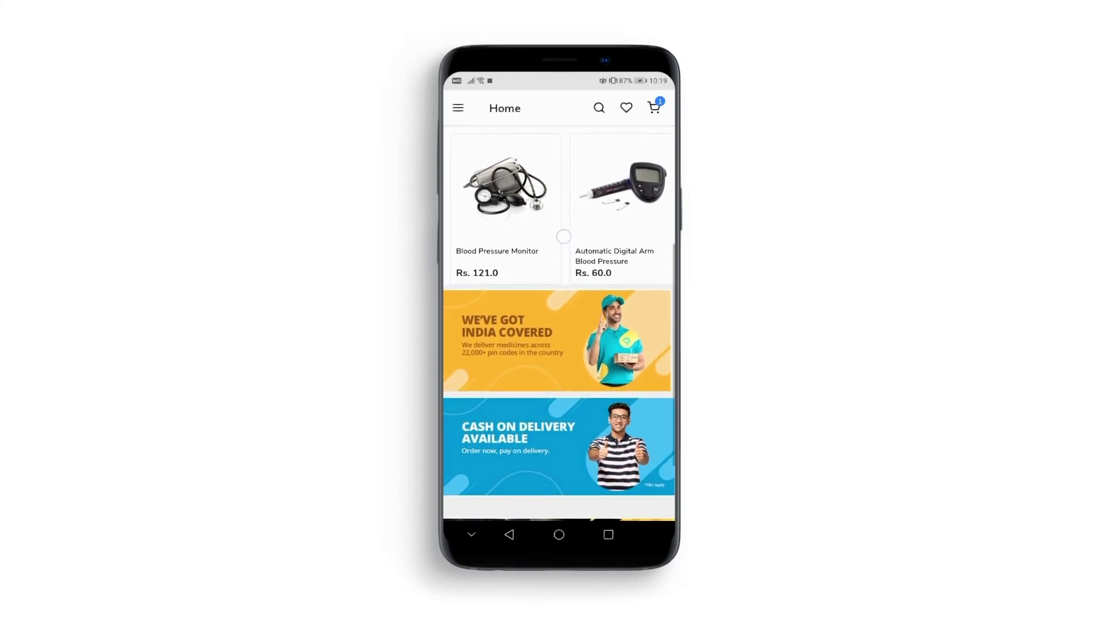